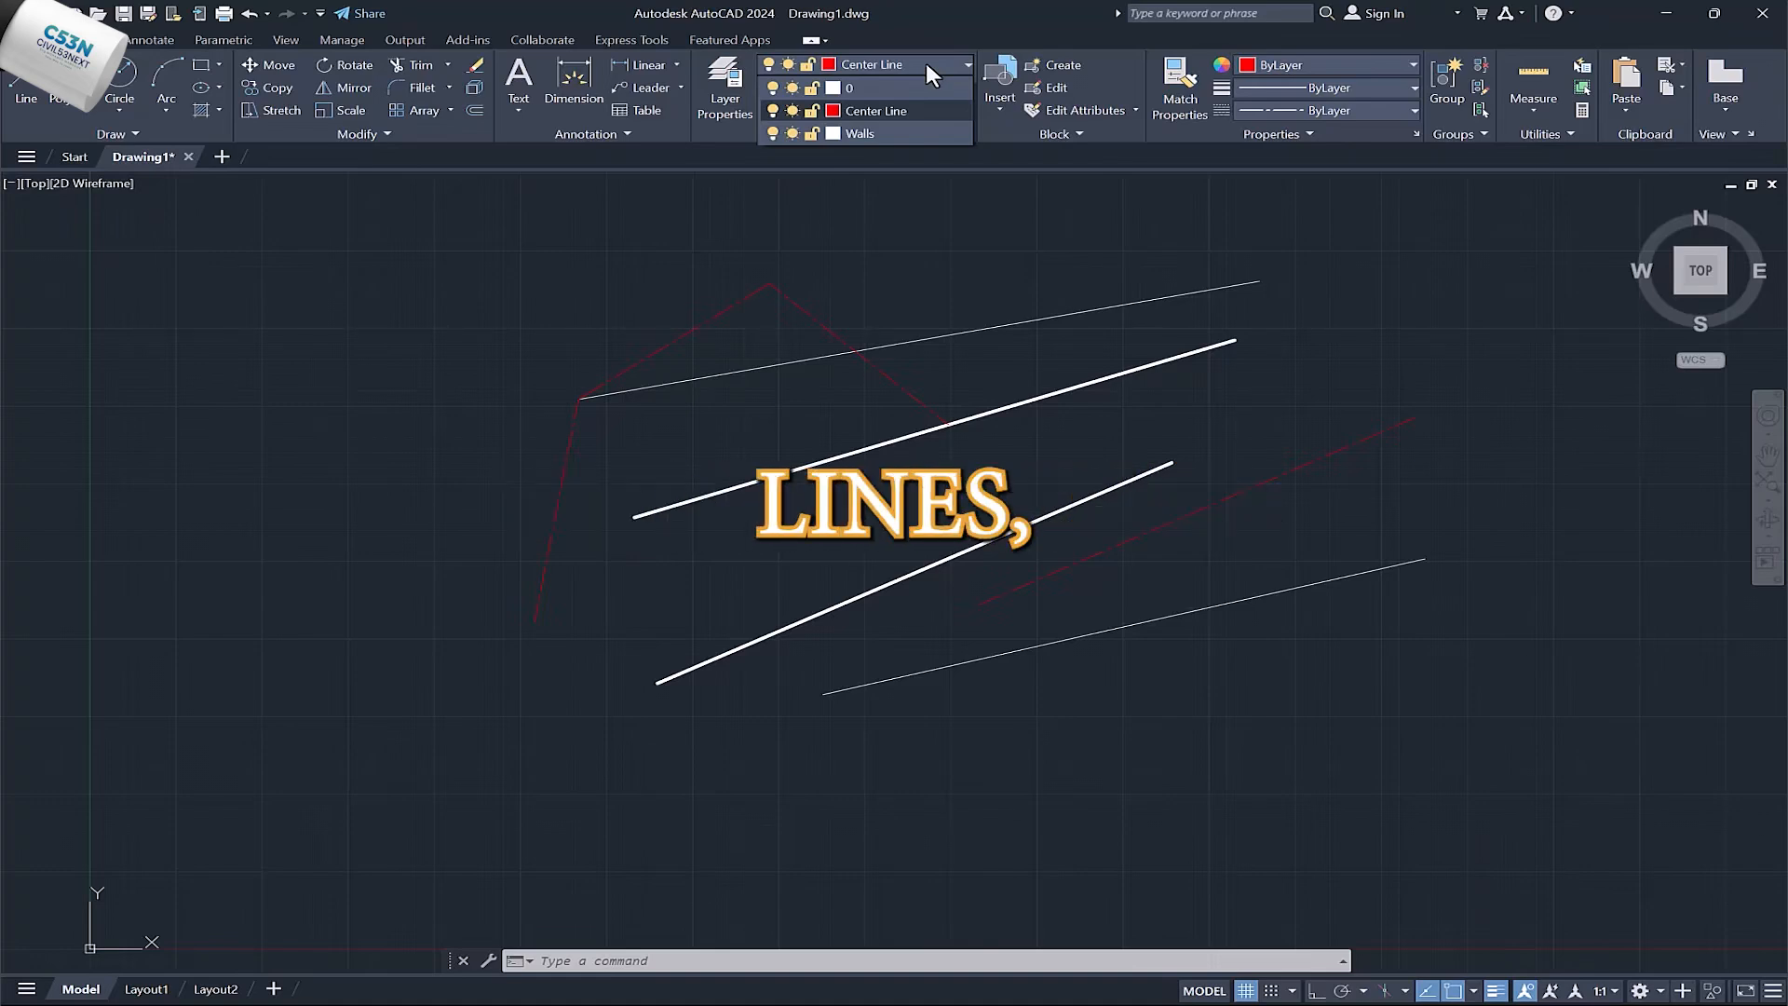
# Select the upper thick line to check its layer and turn off the Walls layer
pyautogui.click(1155, 396)
pyautogui.click(1129, 401)
pyautogui.click(1058, 360)
pyautogui.click(942, 64)
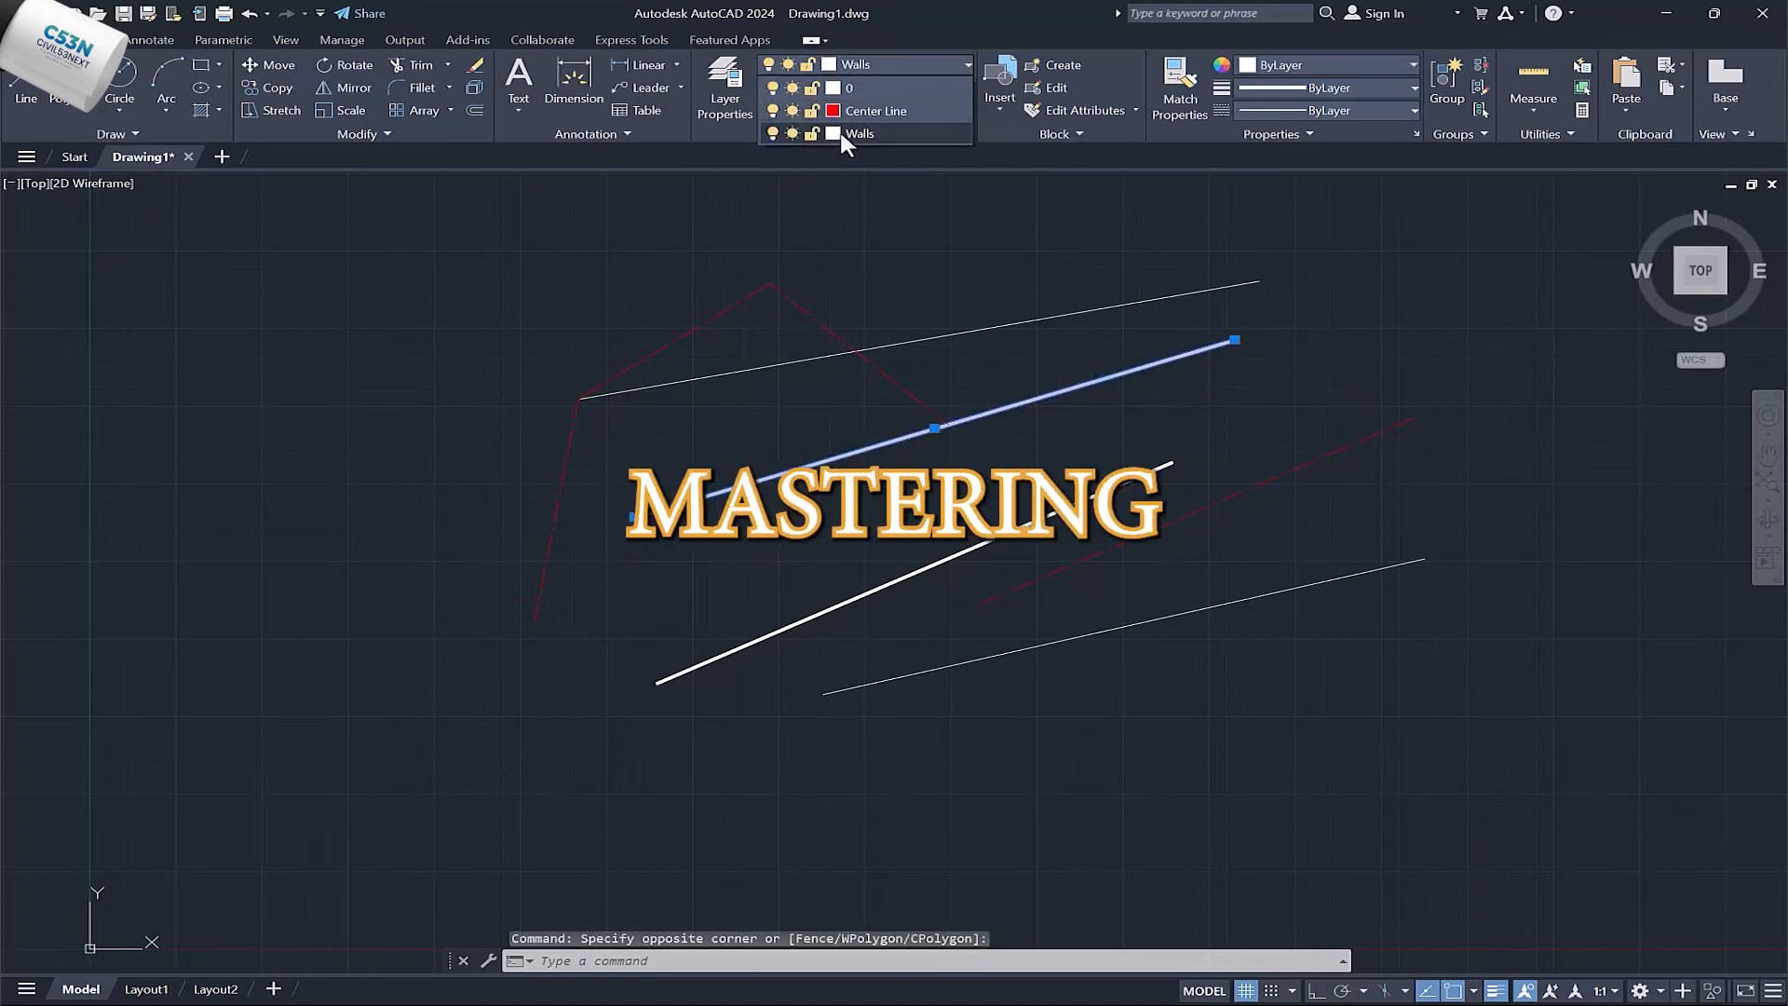
pyautogui.click(773, 134)
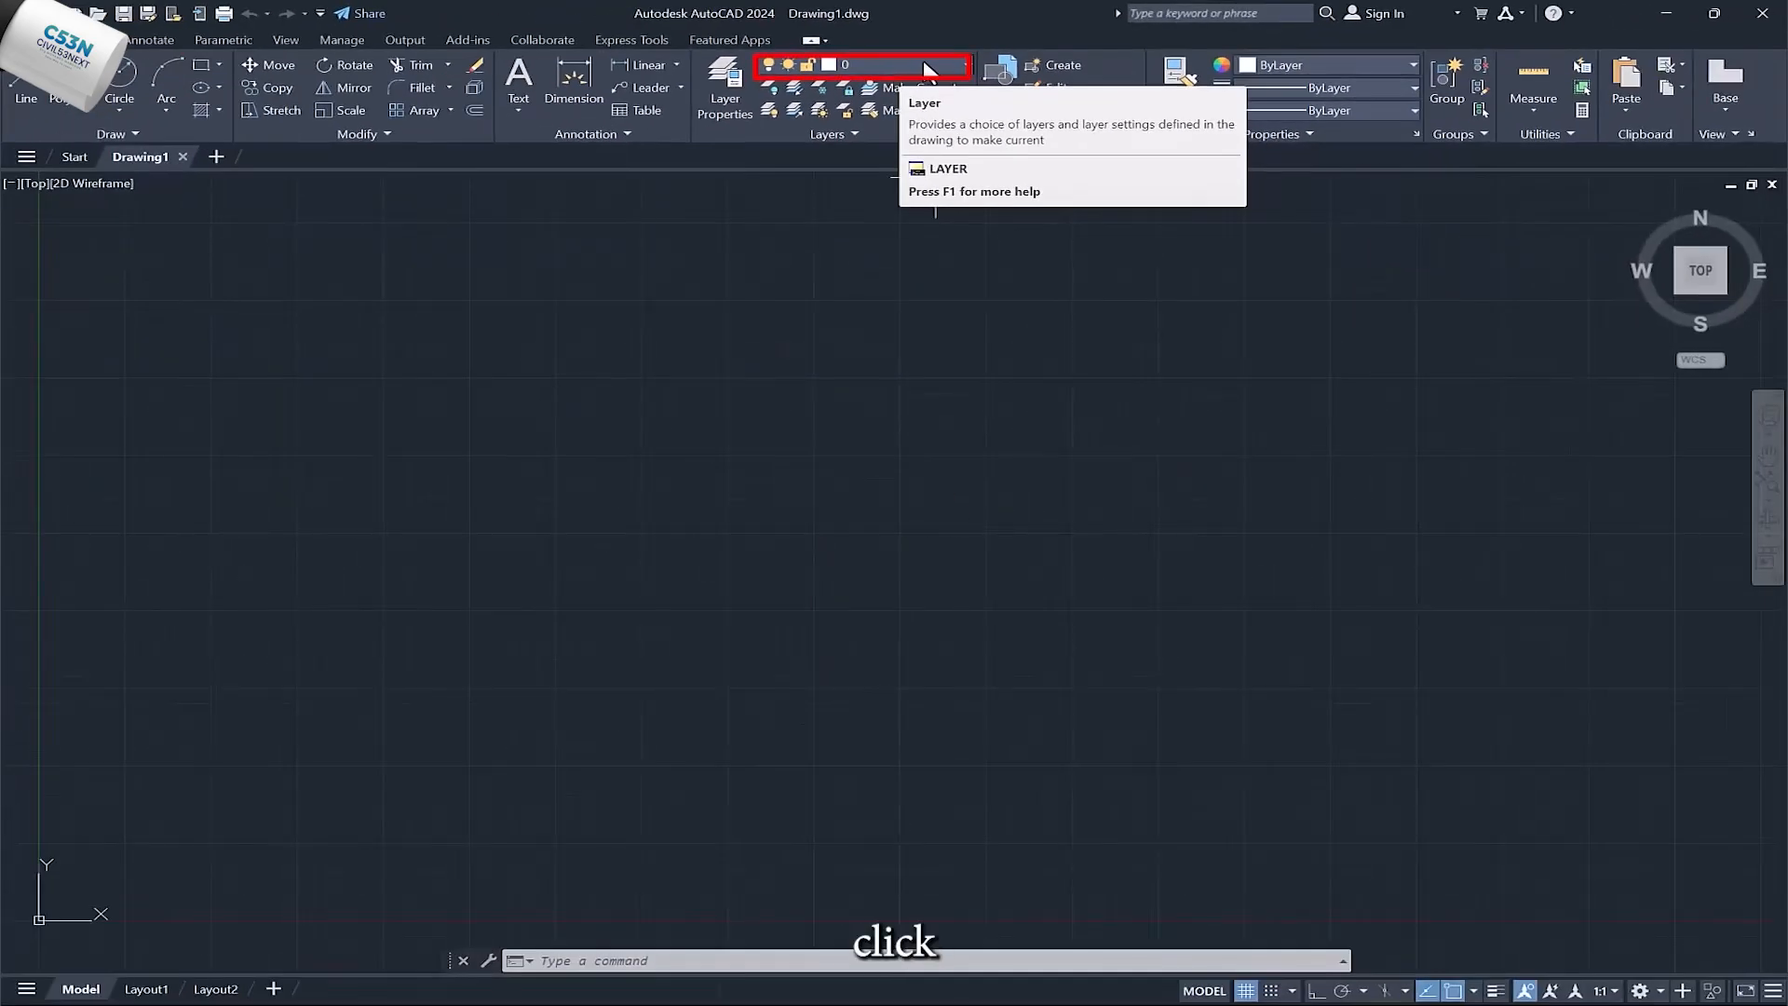
# Check the existing layers, create a new layer named Walls and set its color to white
pyautogui.click(940, 67)
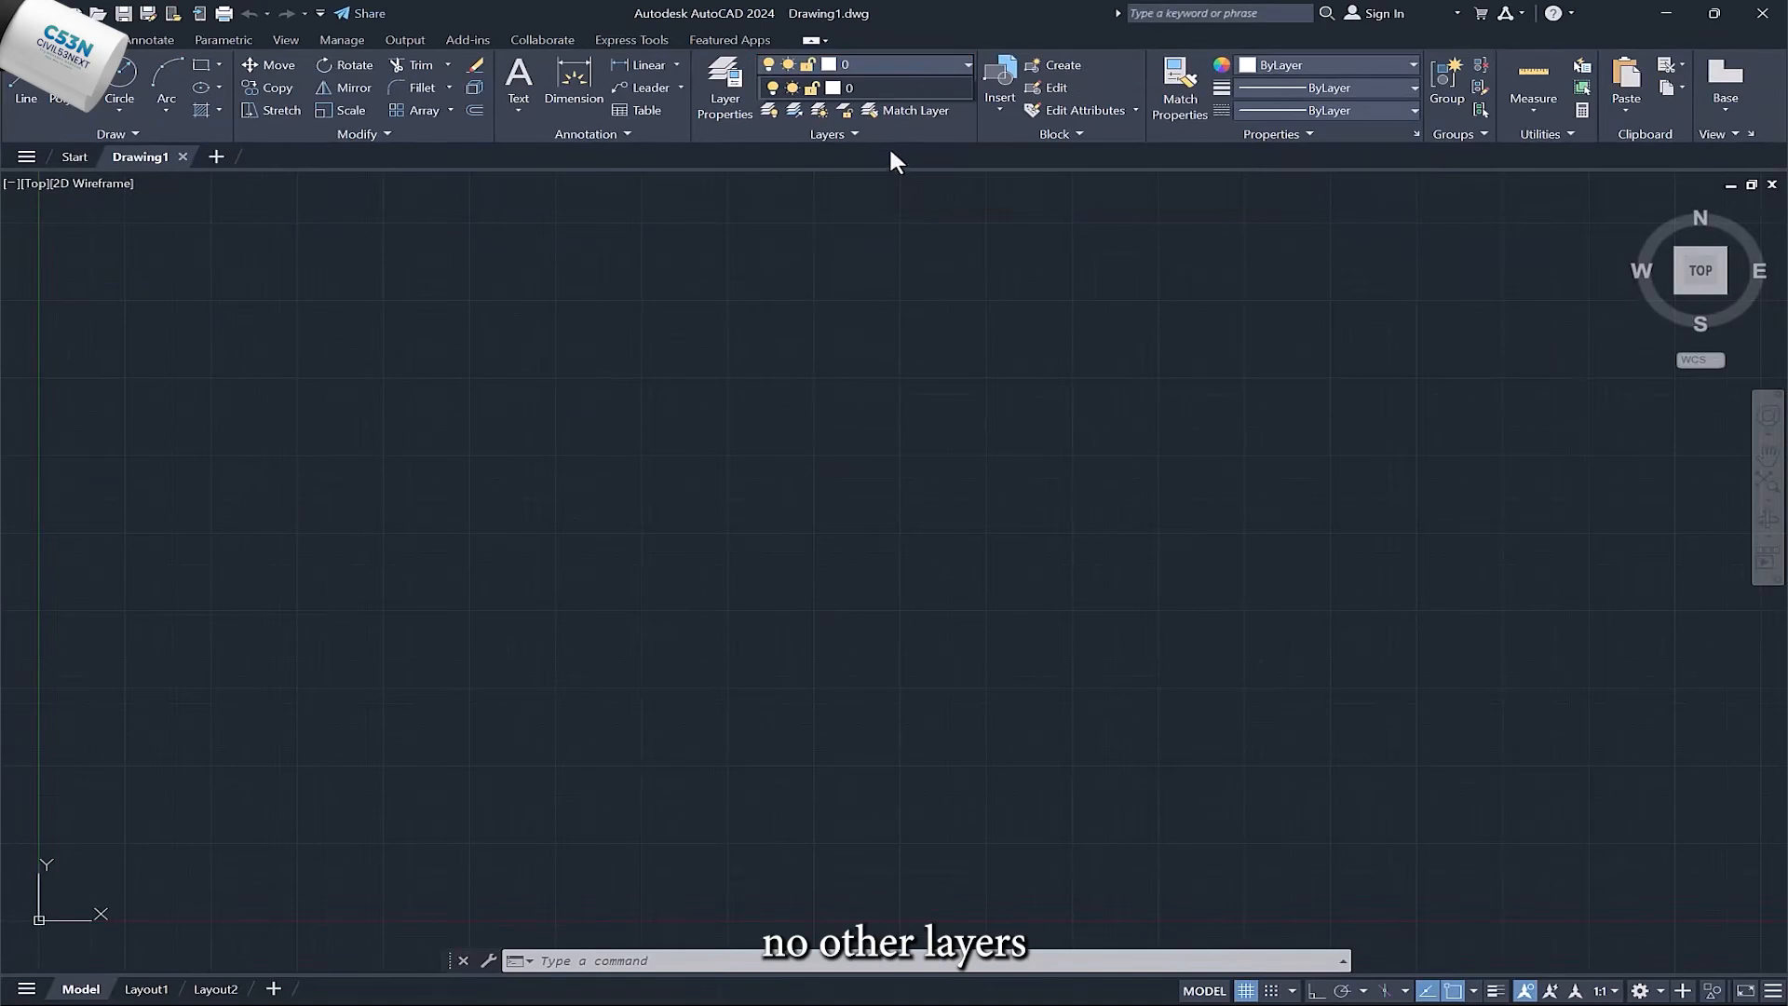
pyautogui.click(890, 63)
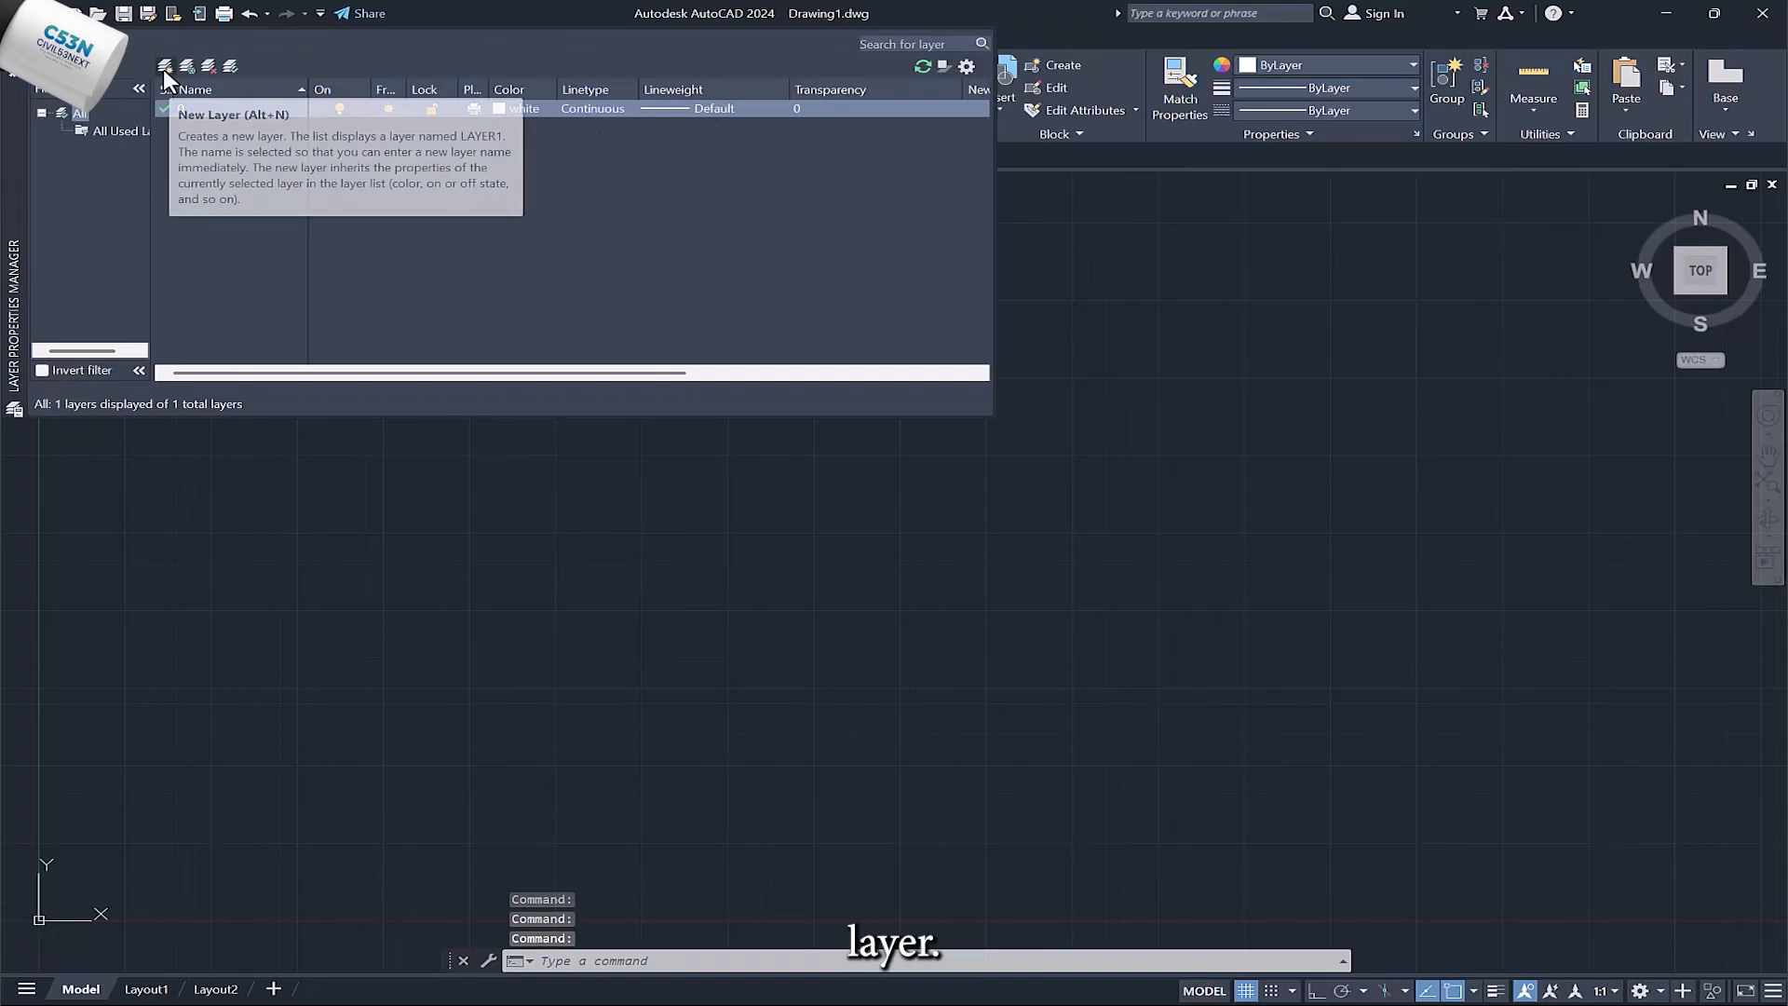
pyautogui.click(165, 69)
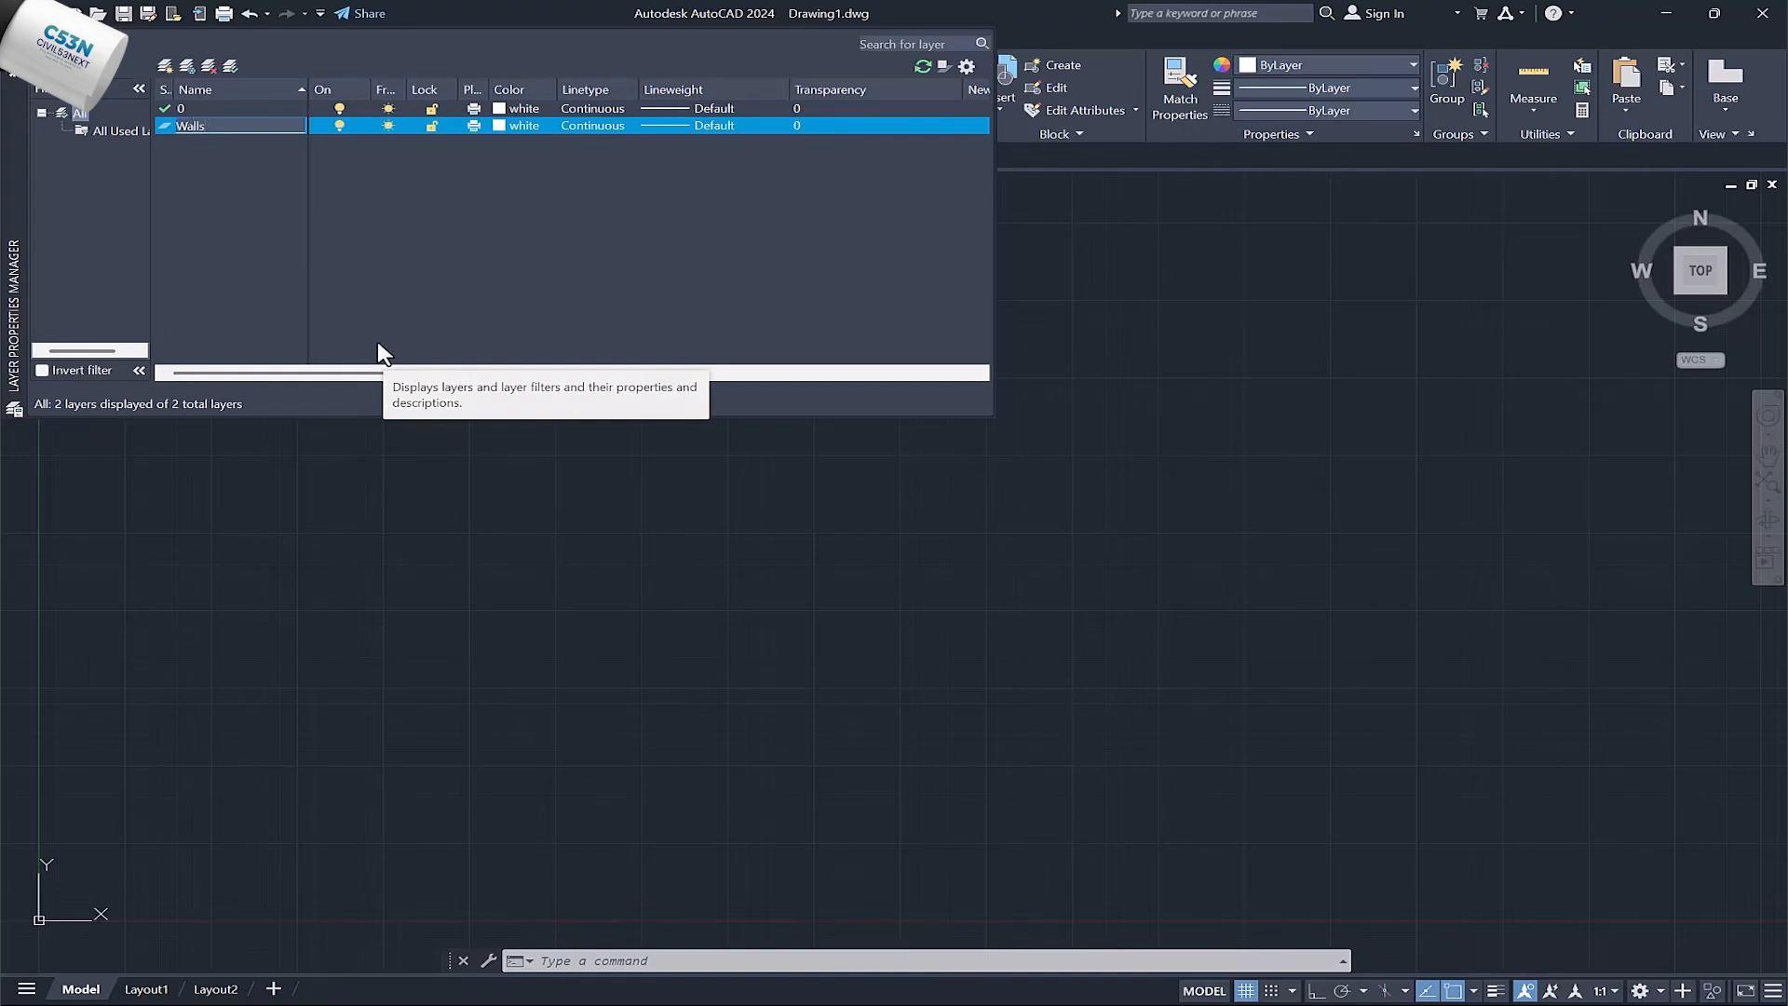
pyautogui.click(515, 128)
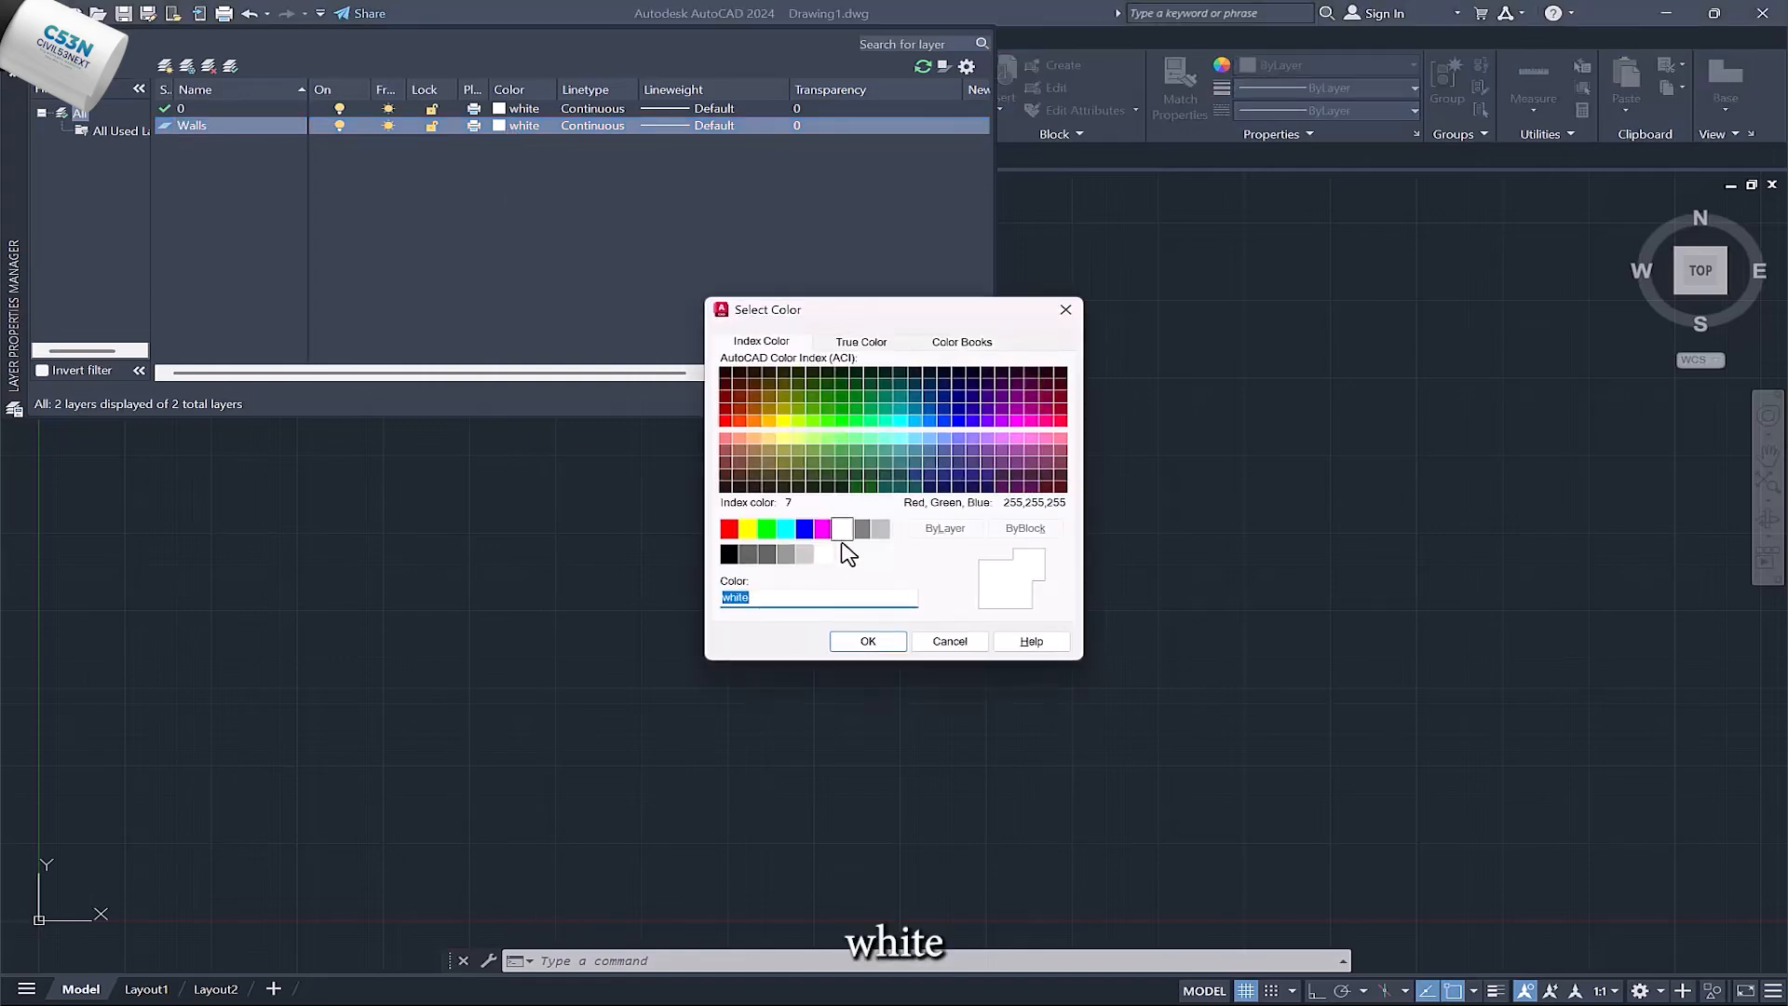
pyautogui.click(865, 644)
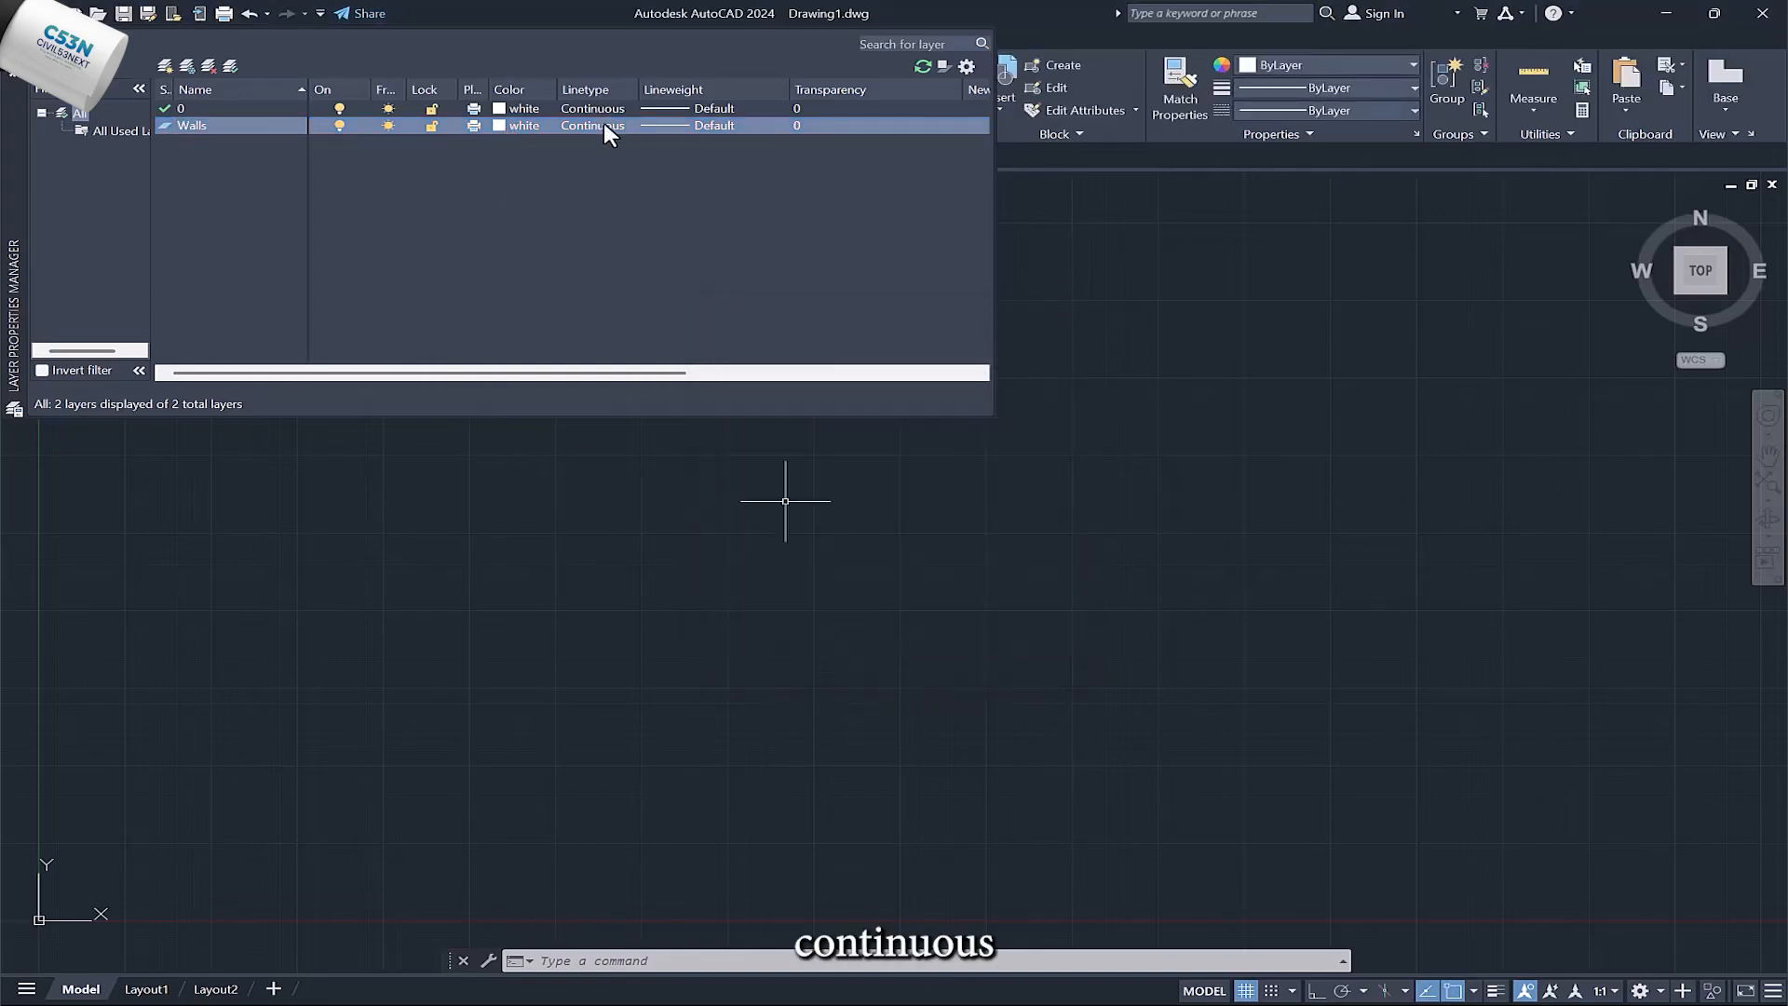
# Set the Walls layer's lineweight to 0.40 mm and close the layer manager
pyautogui.click(681, 132)
pyautogui.scroll(-2, 826, 491)
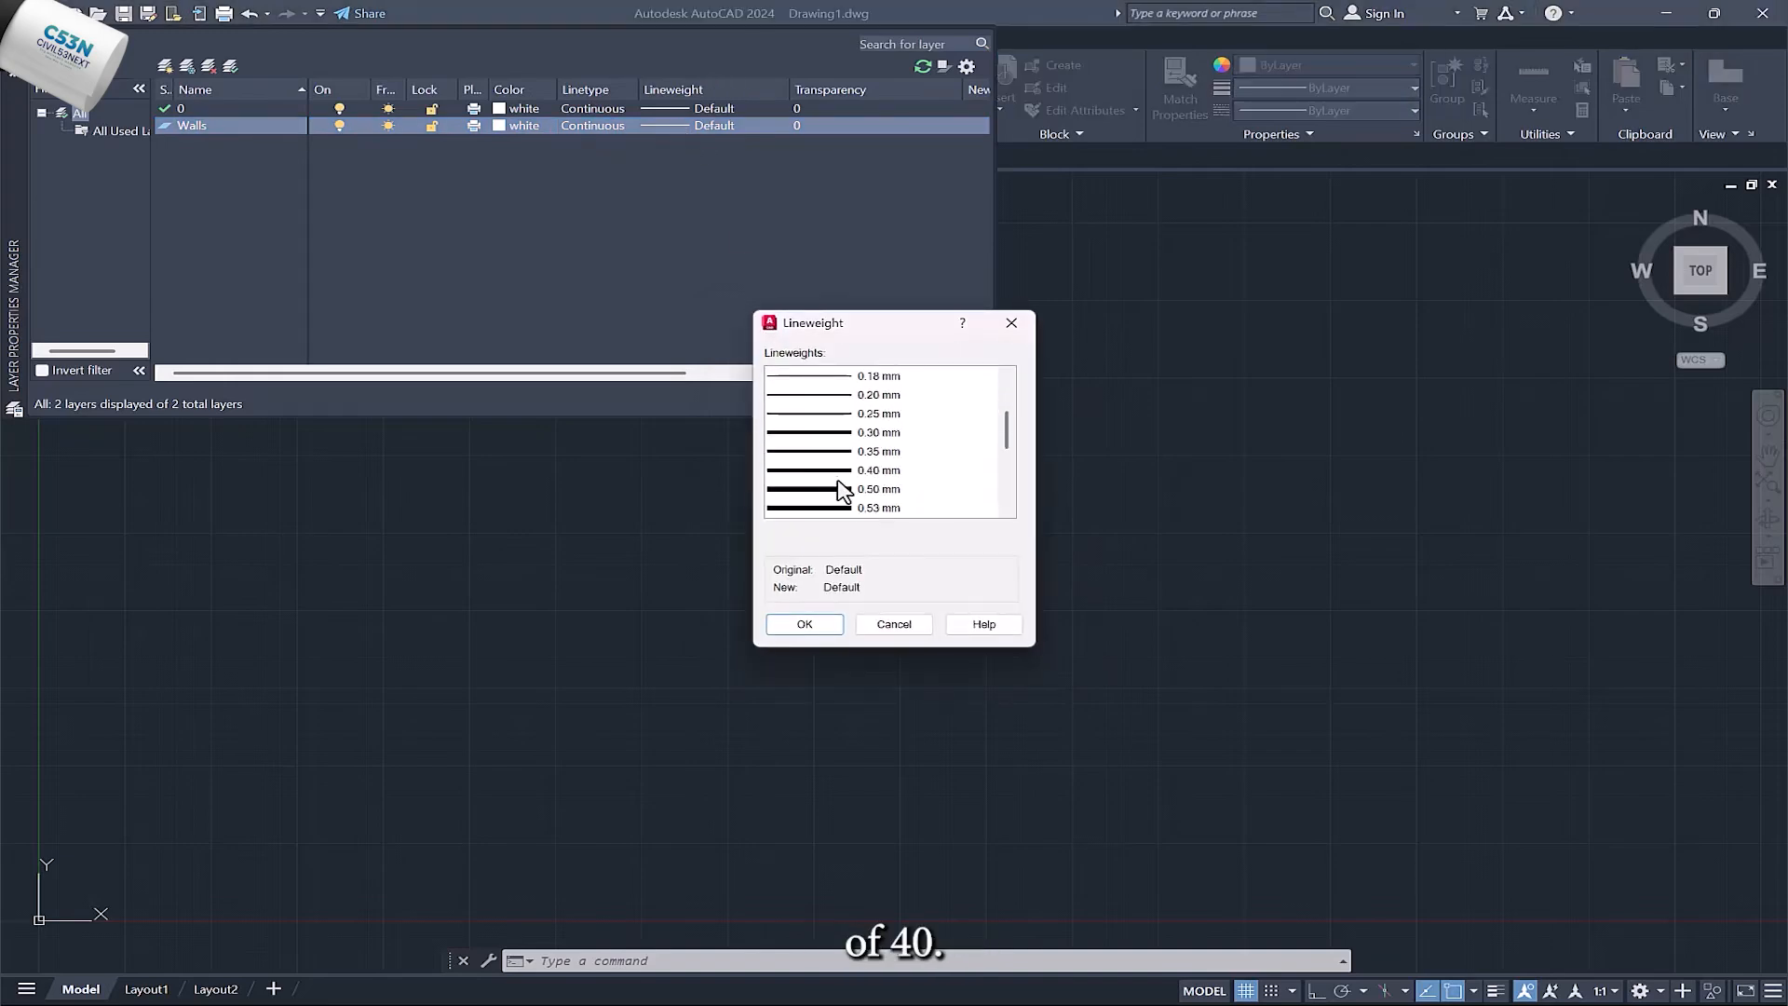
pyautogui.click(837, 472)
pyautogui.click(805, 624)
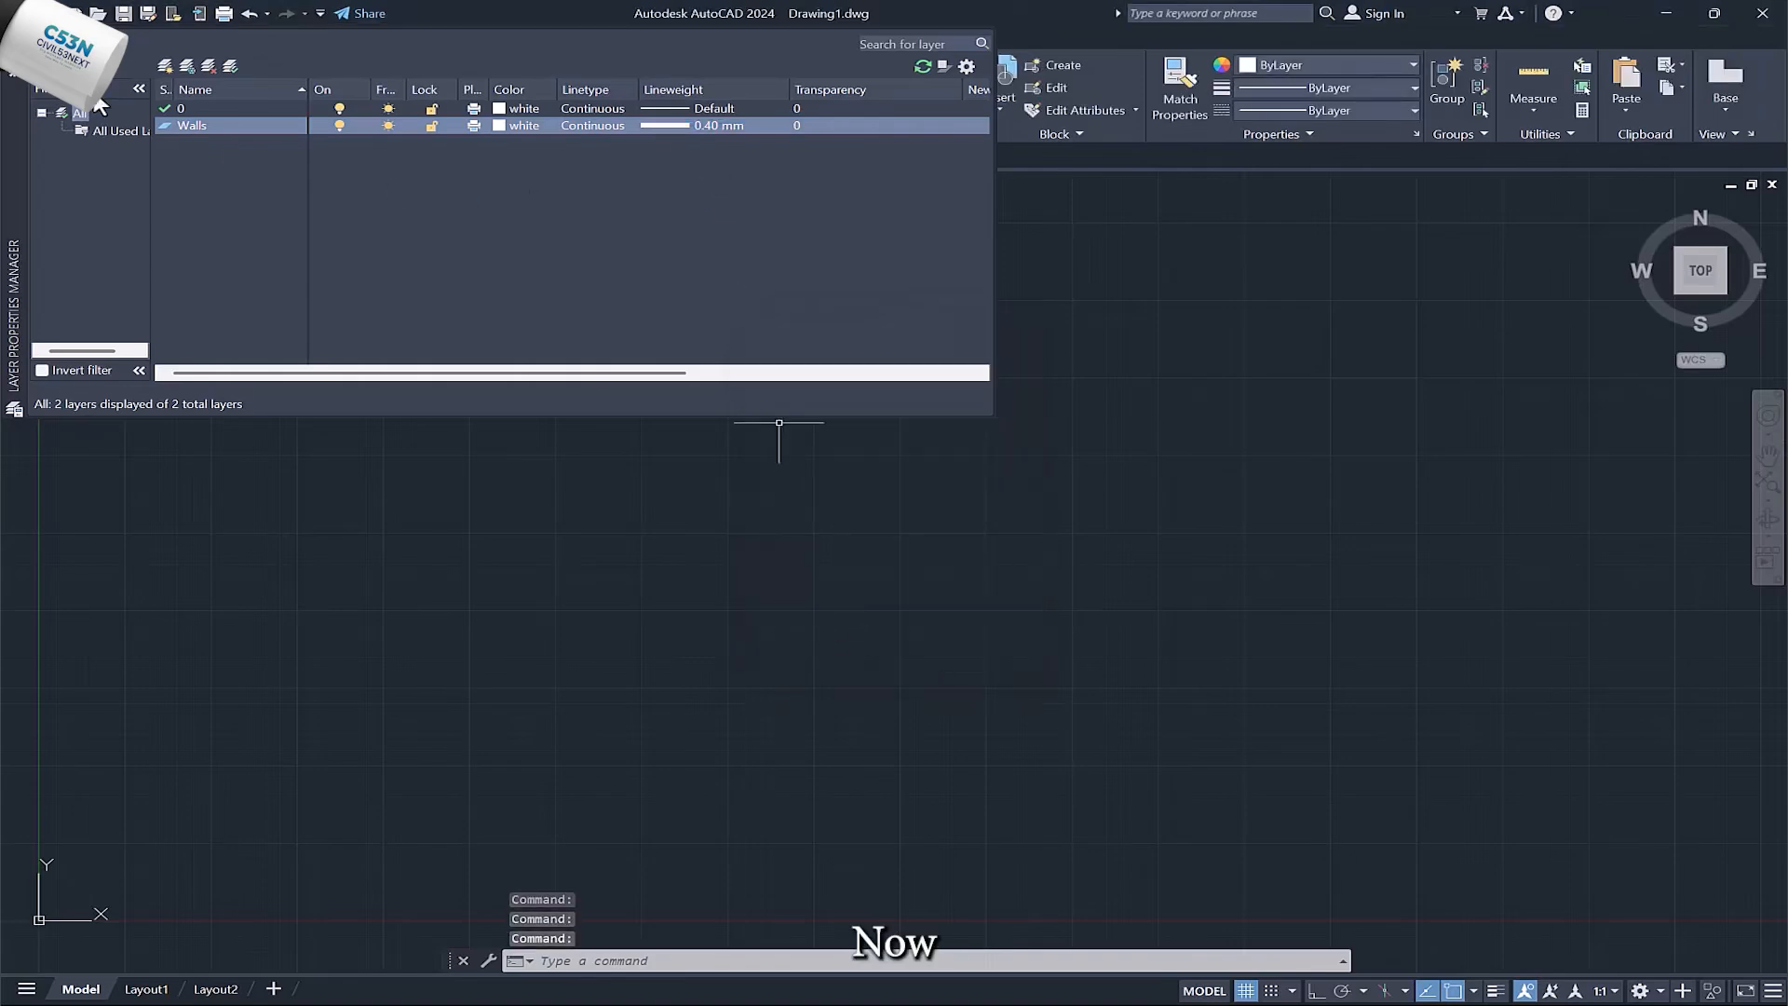
pyautogui.click(14, 40)
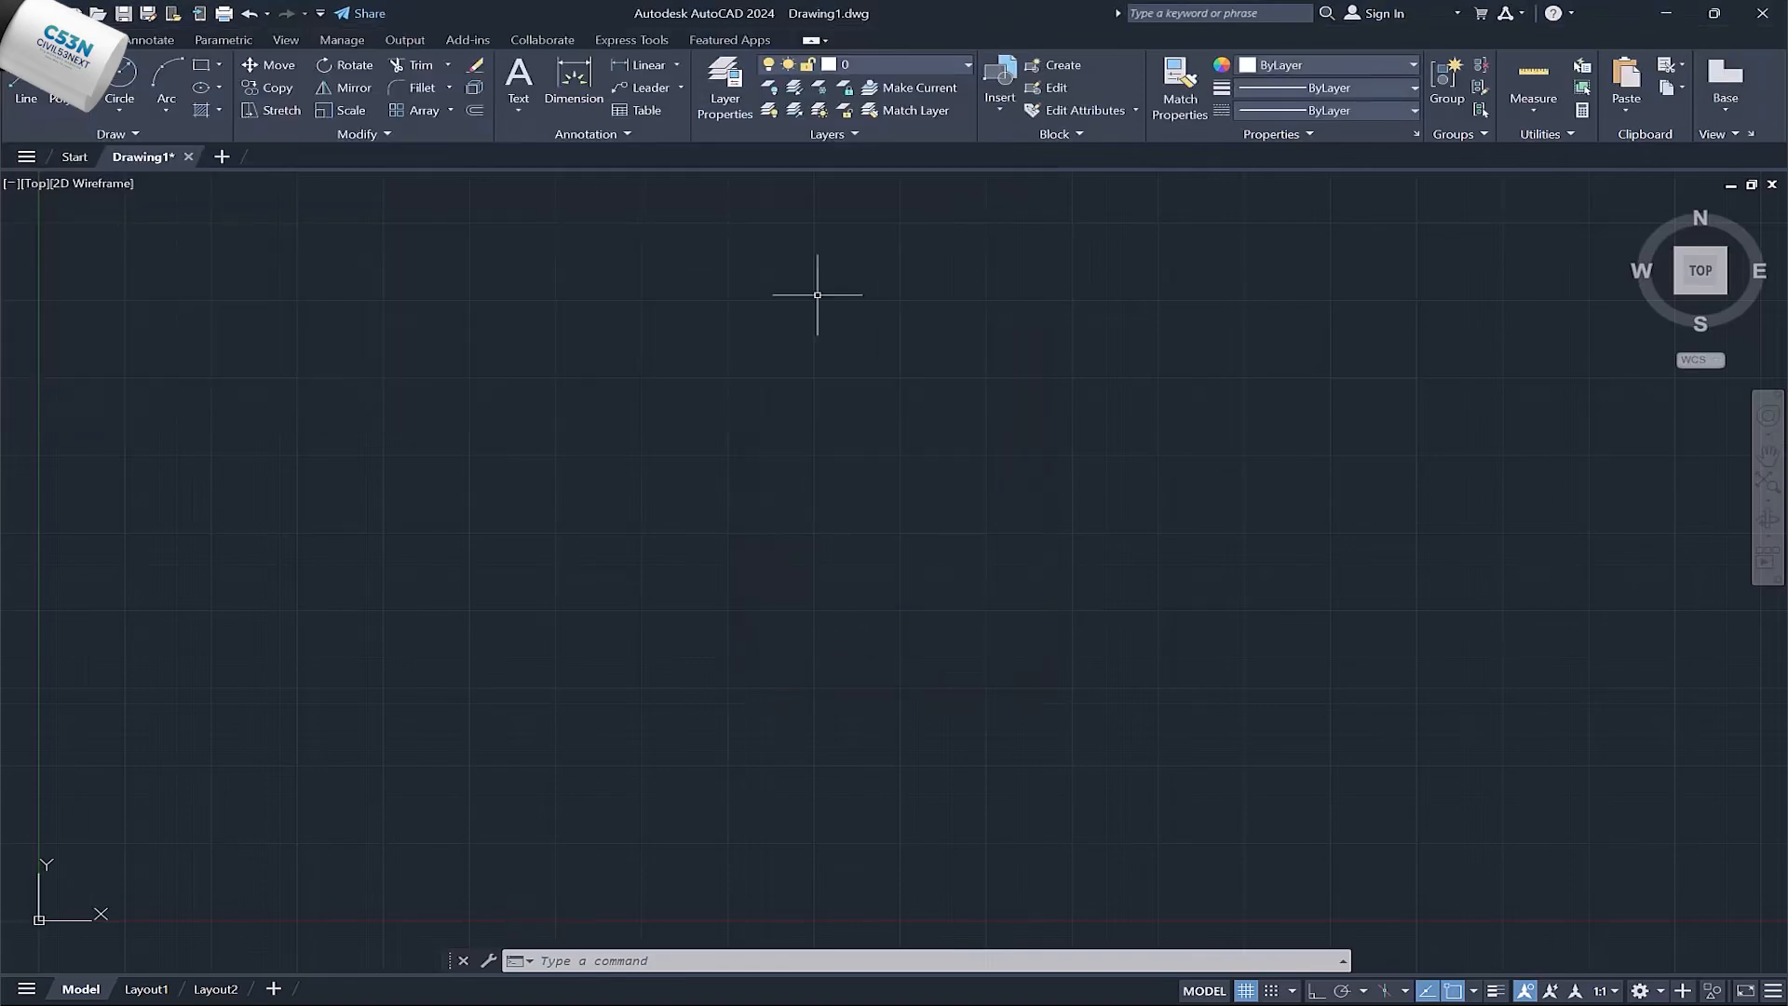
# Draw a single line rising to the right across the upper middle of the drawing on layer 0
pyautogui.write('l')
pyautogui.press('Return')
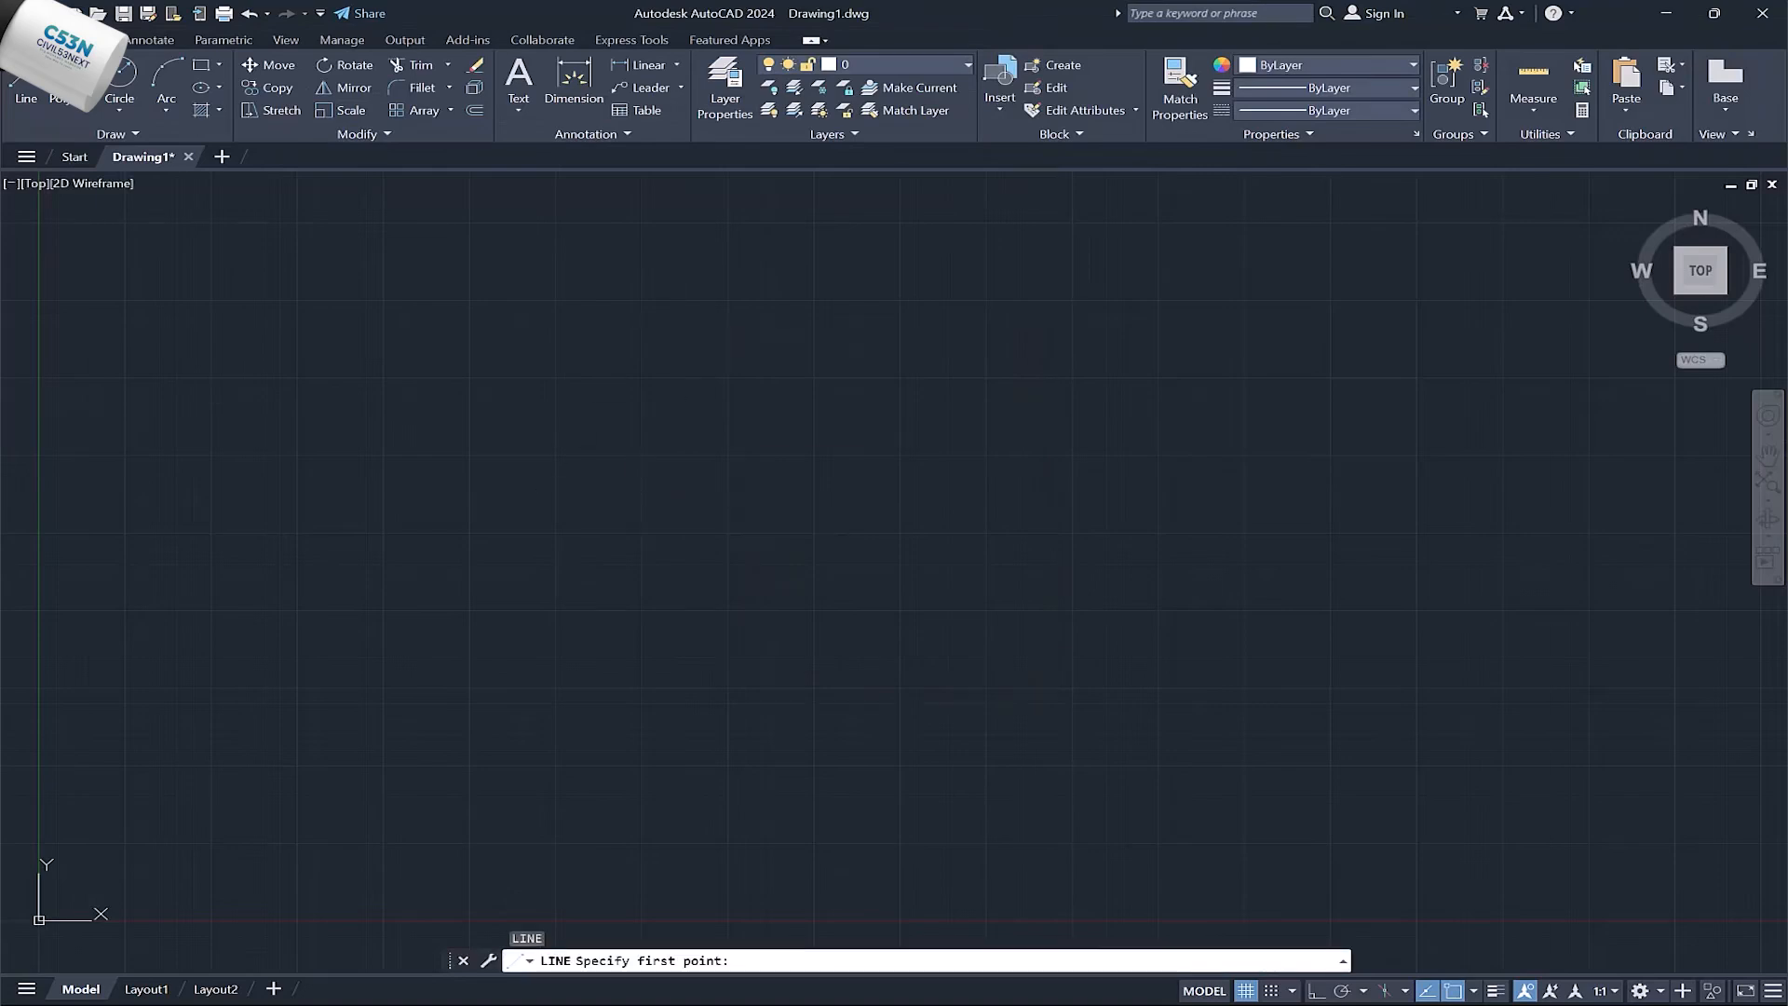
pyautogui.click(584, 488)
pyautogui.click(1184, 312)
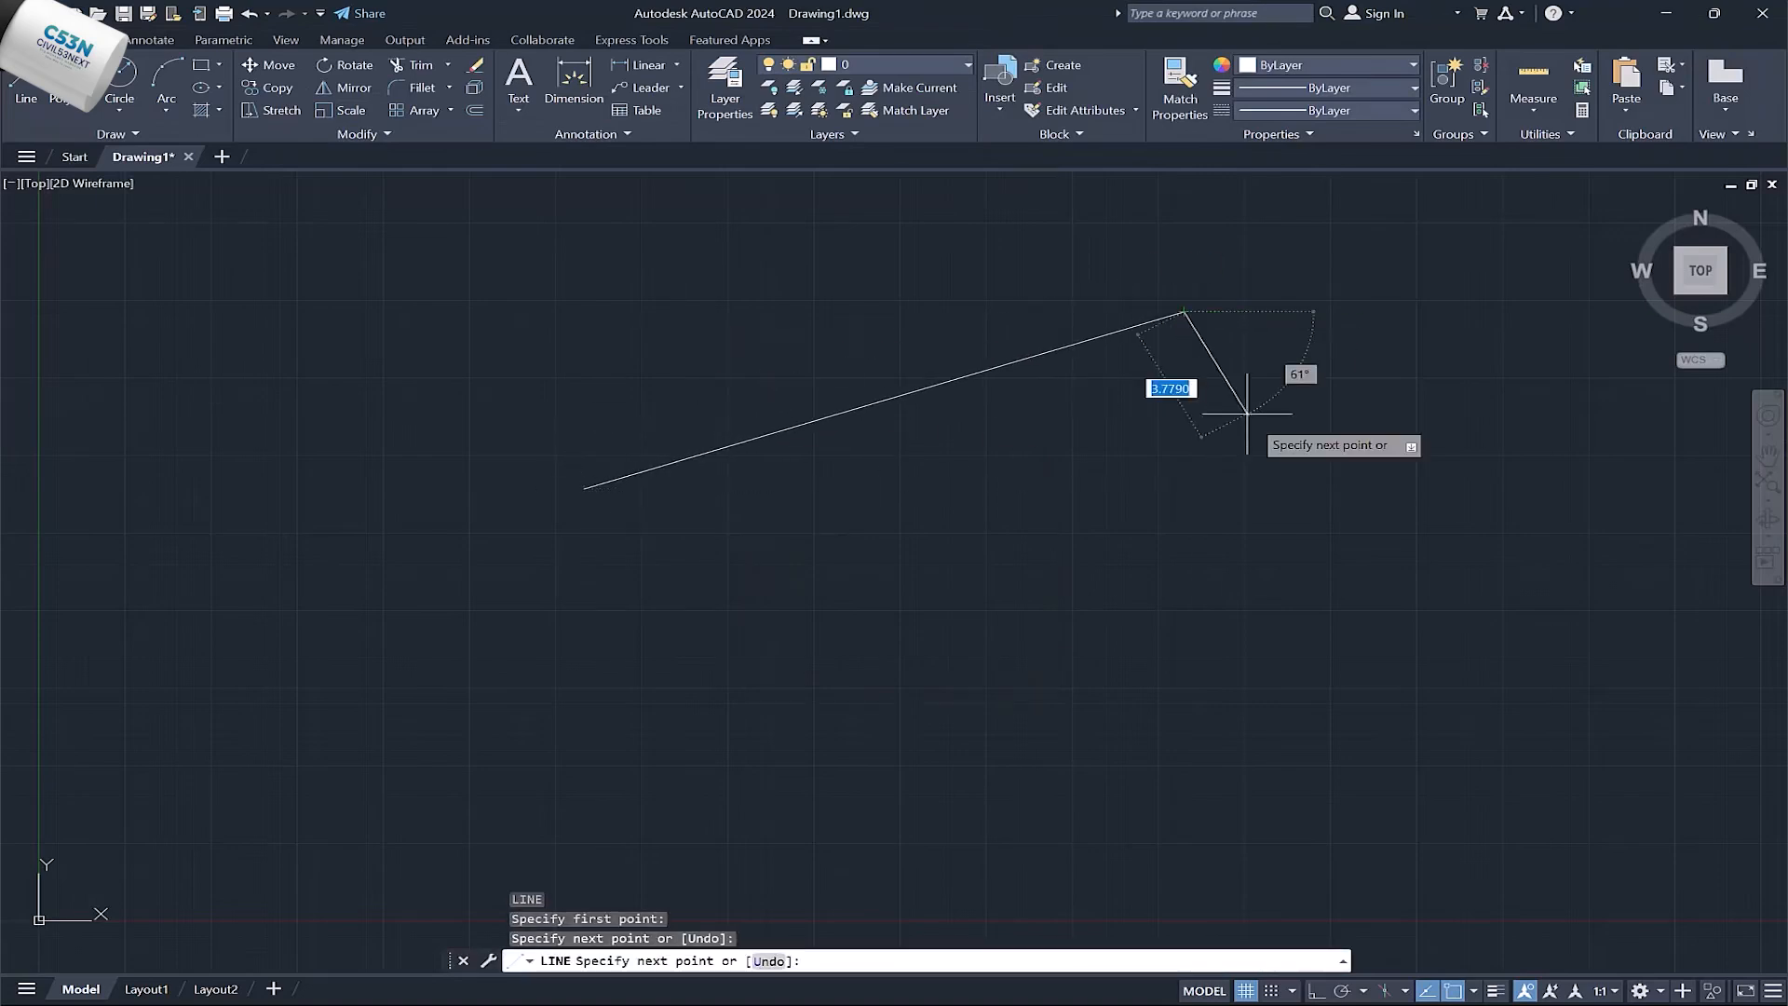
pyautogui.press('Escape')
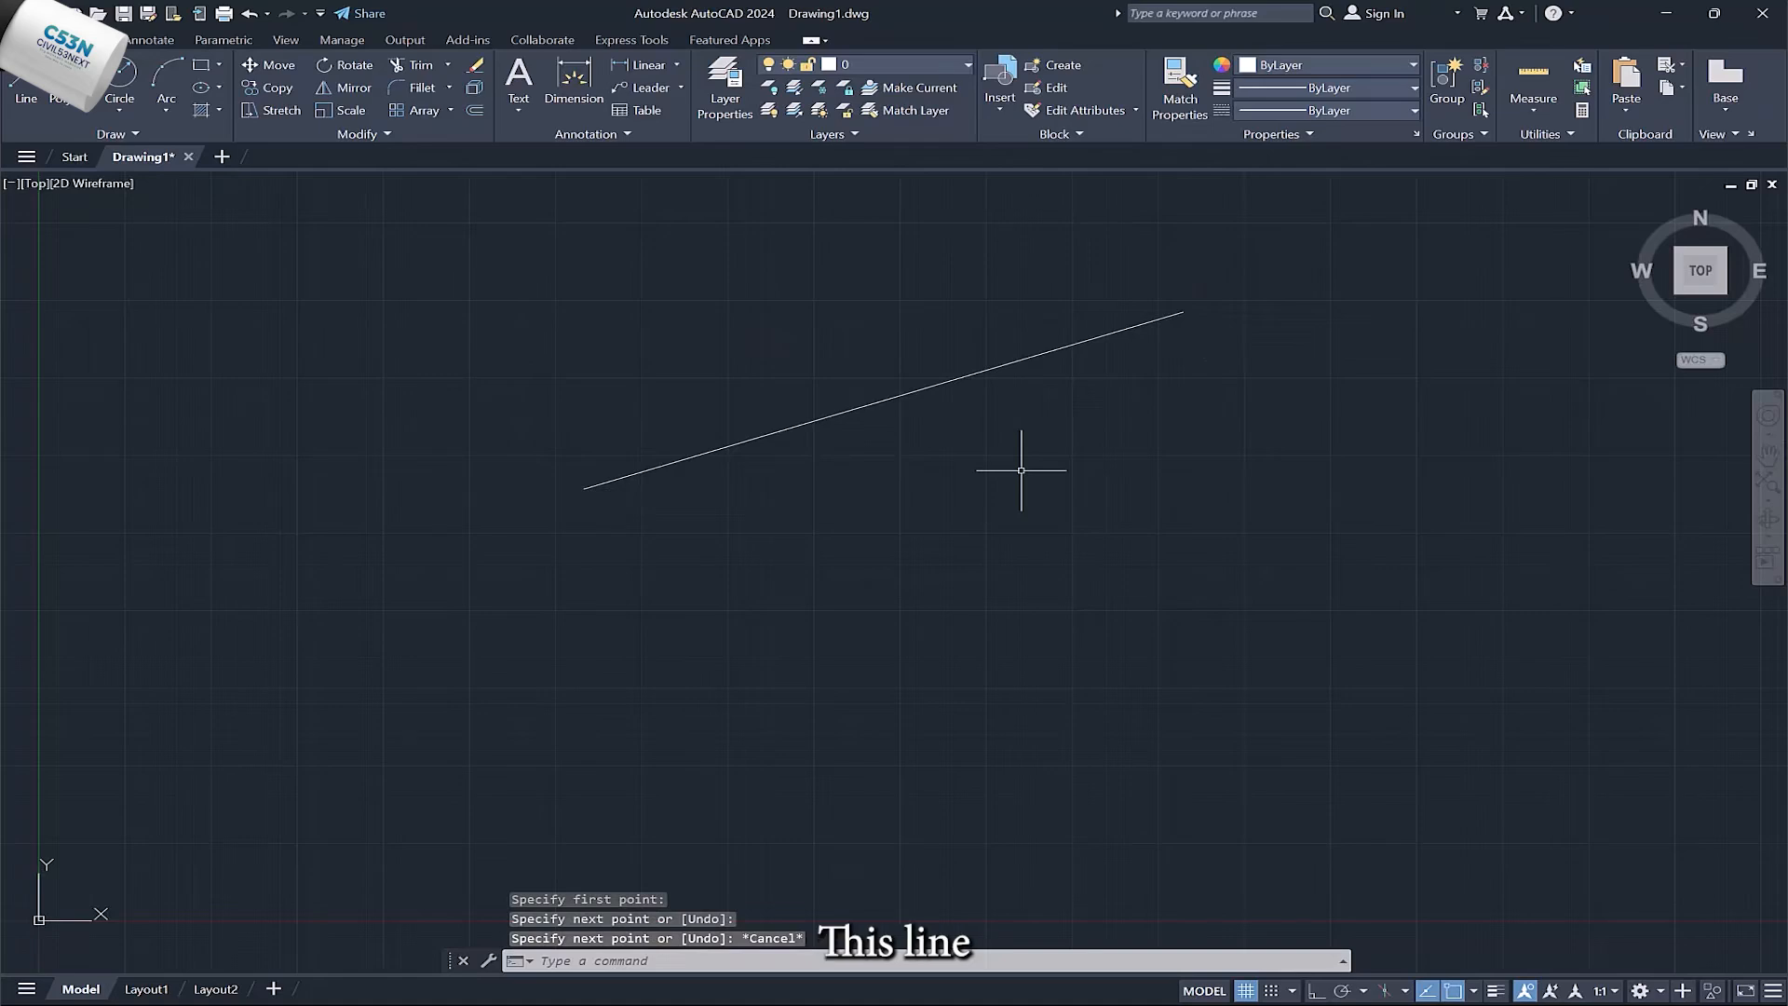
# Move the drawn line to the Walls layer and reselect it to check its layer
pyautogui.moveTo(1021, 470); pyautogui.dragTo(856, 353)
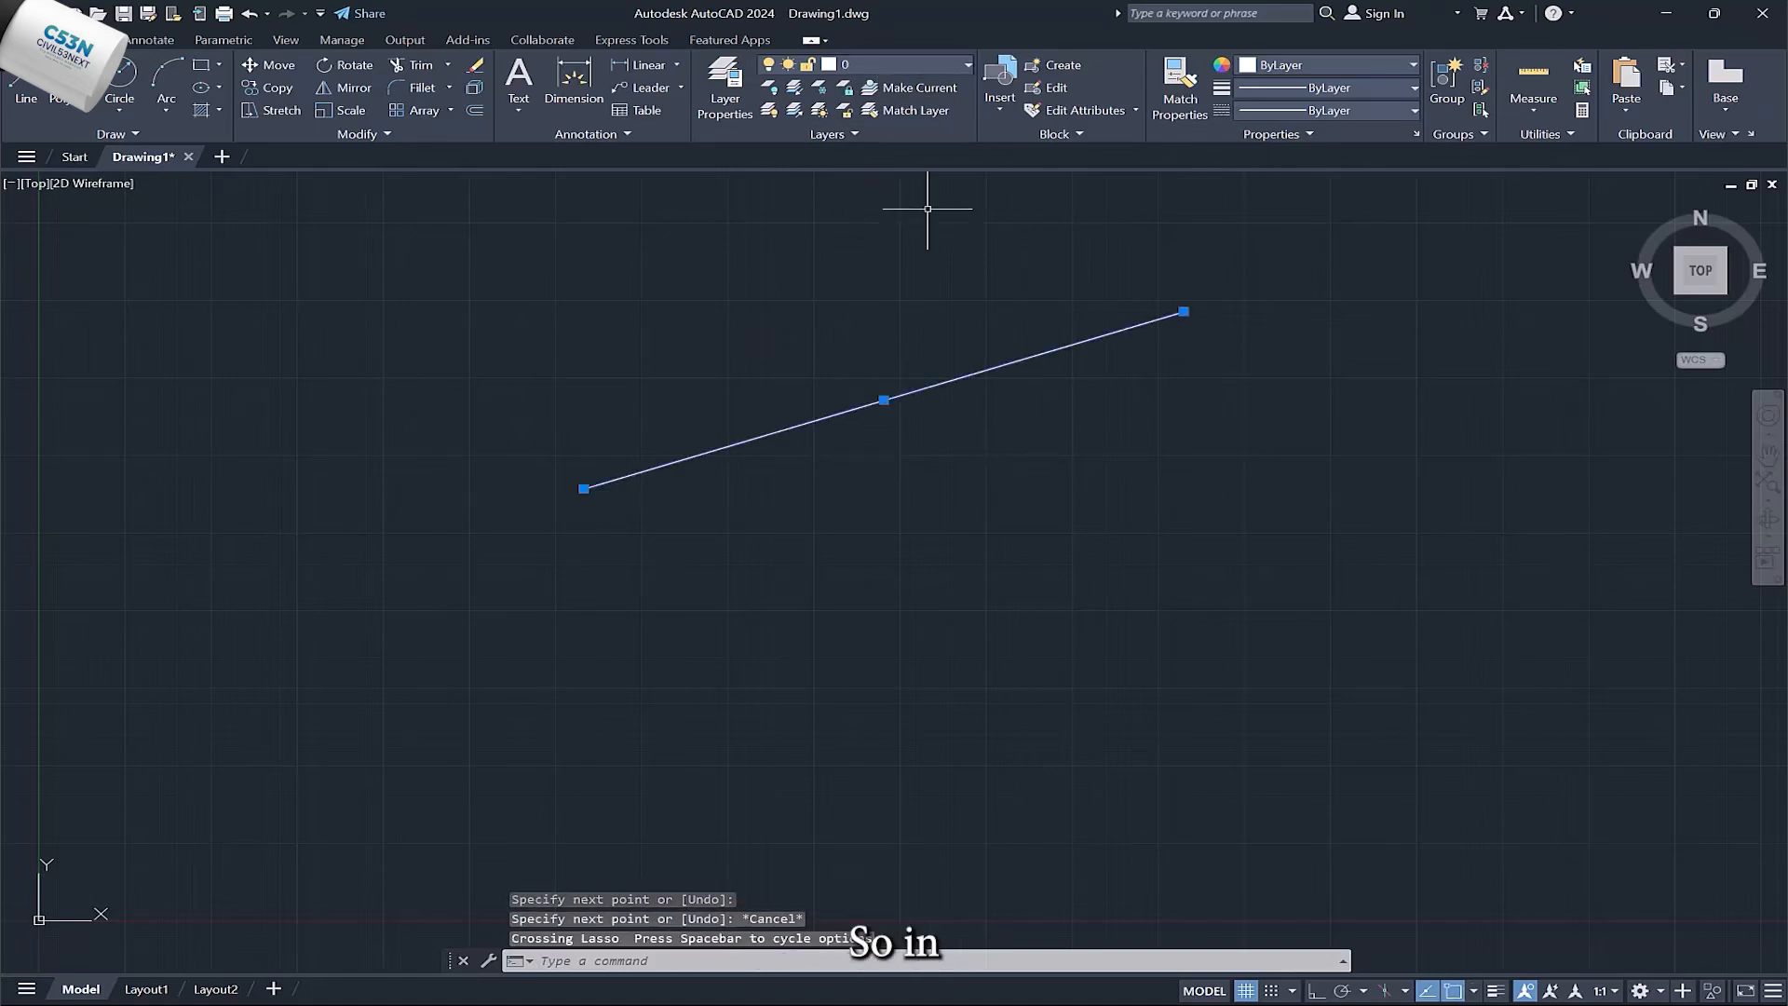
pyautogui.click(940, 64)
pyautogui.click(897, 108)
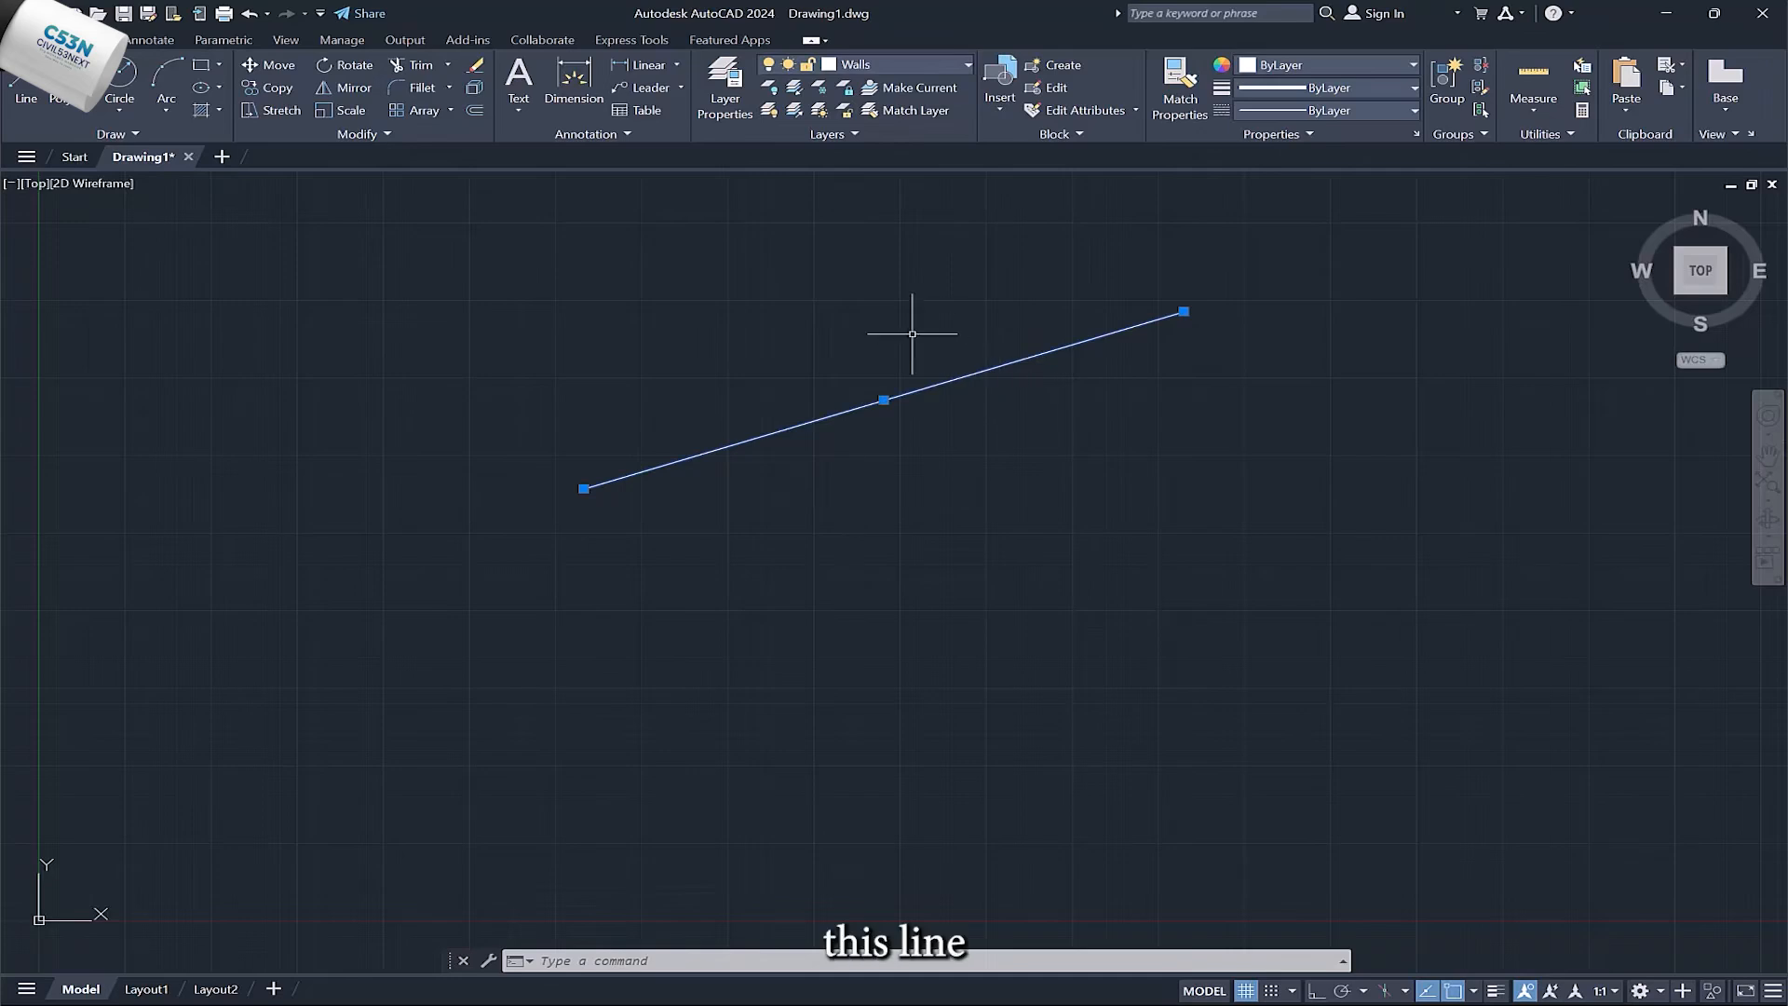
pyautogui.moveTo(1028, 475)
pyautogui.mouseDown()
pyautogui.moveTo(842, 152)
pyautogui.moveTo(854, 357)
pyautogui.mouseUp()
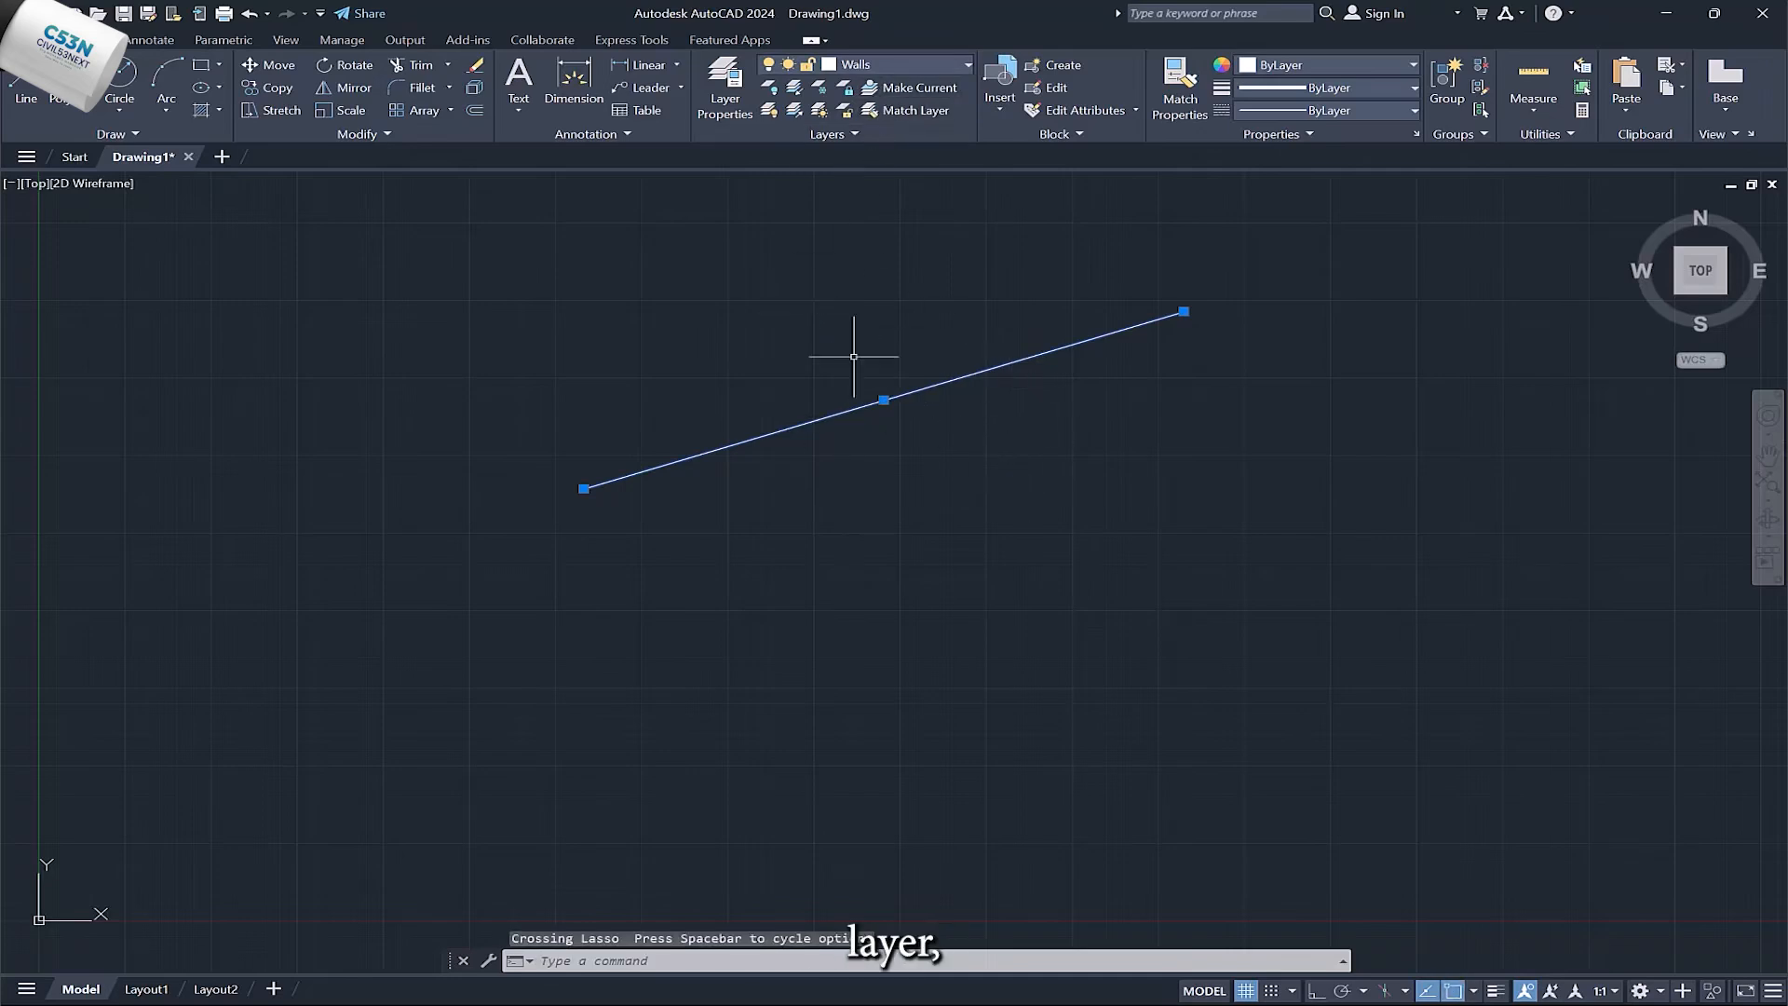
pyautogui.press('Escape')
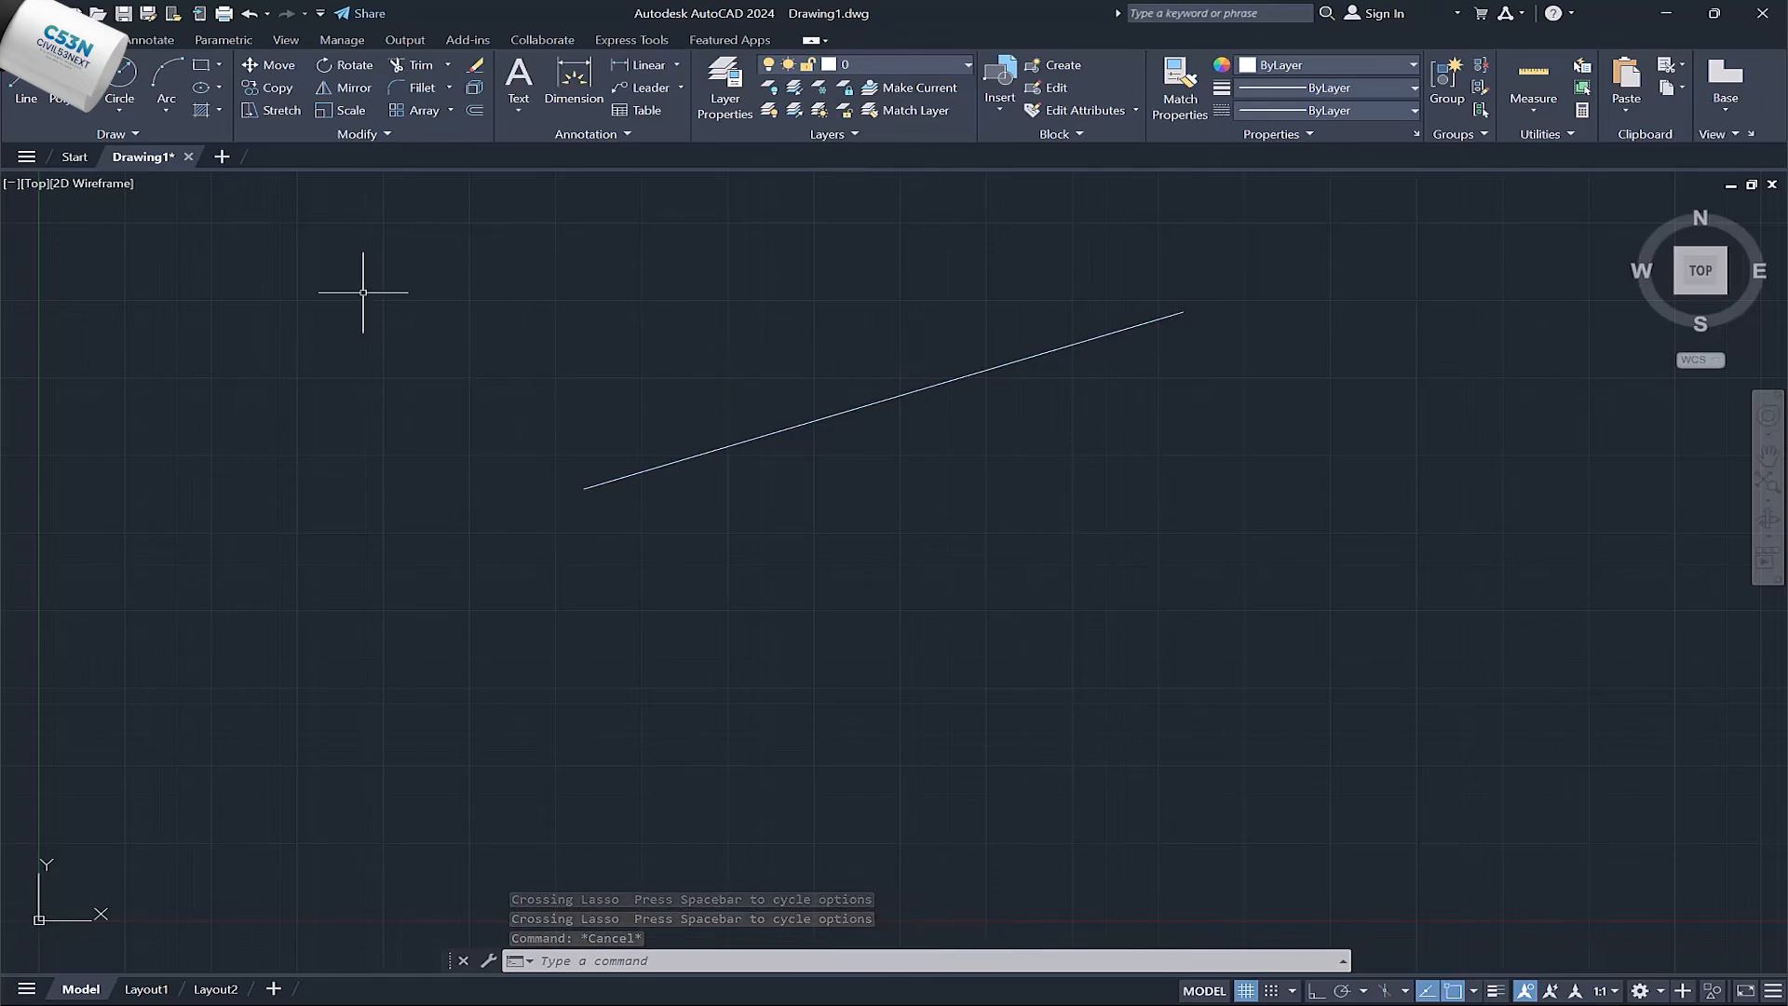
# Draw a second, slightly rising line above the first one on layer 0
pyautogui.click(19, 78)
pyautogui.click(528, 370)
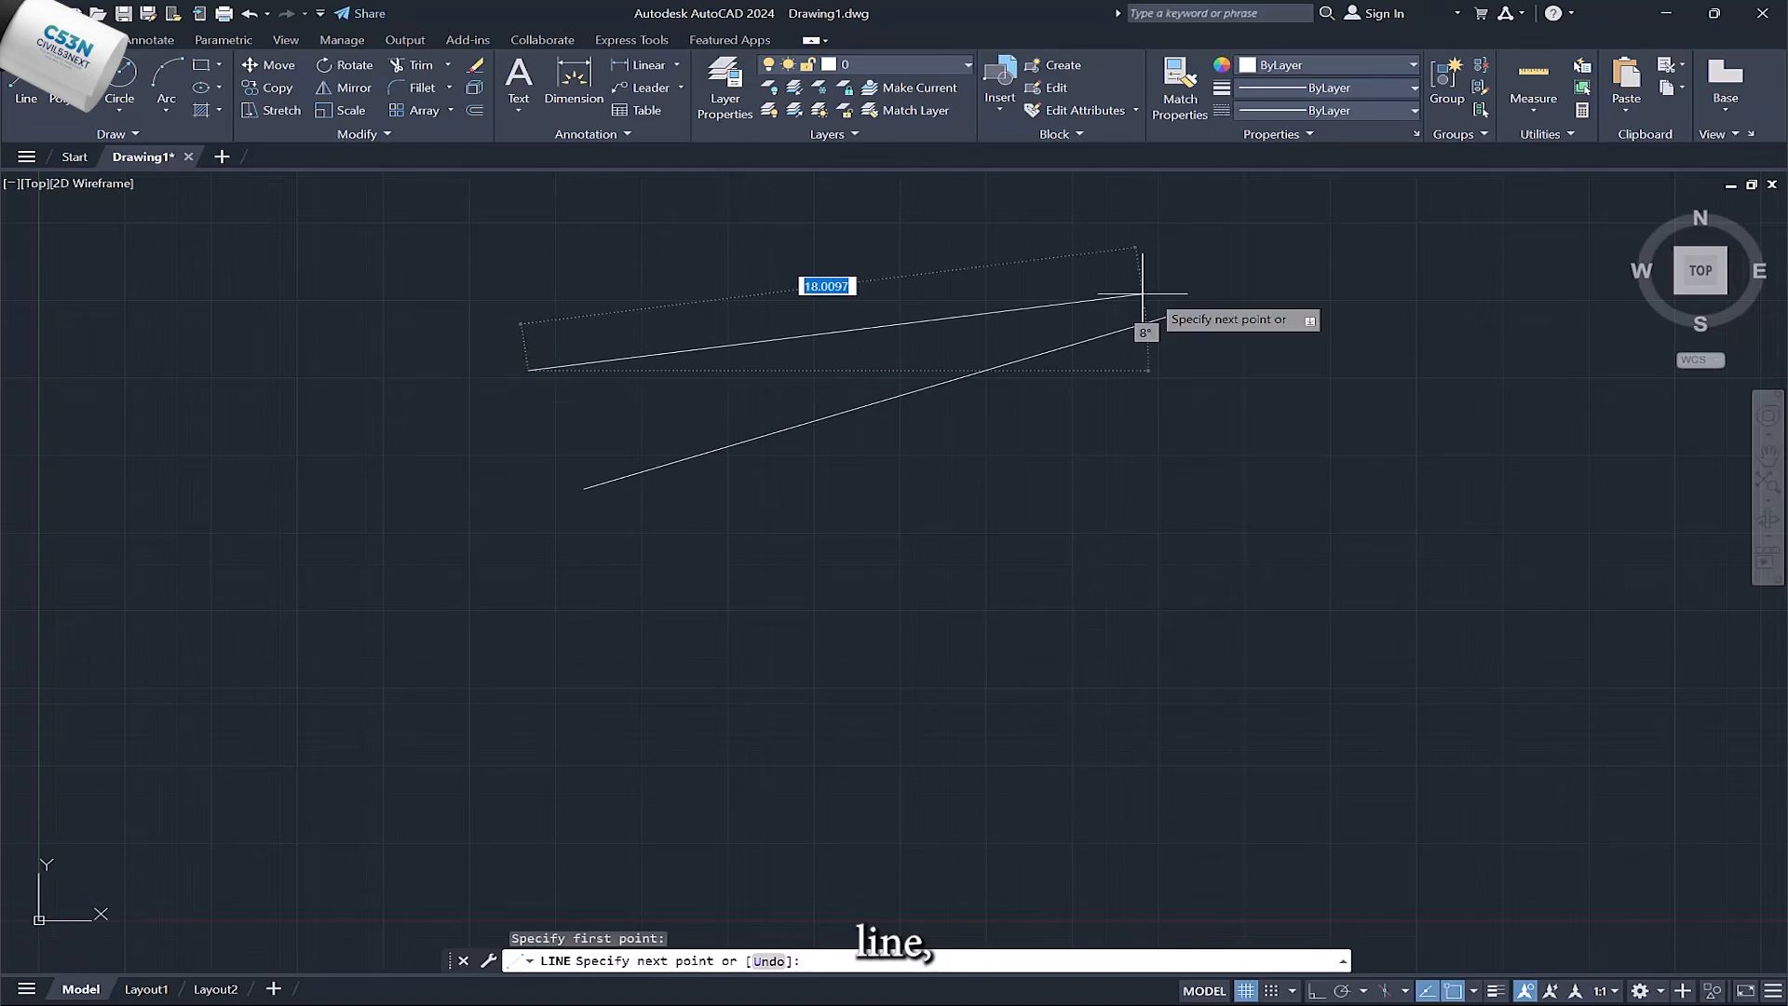
pyautogui.click(1208, 253)
pyautogui.press('Escape')
# Select the upper and lower lines in turn to compare their layers and appearance
pyautogui.click(1021, 315)
pyautogui.click(906, 197)
pyautogui.press('Escape')
pyautogui.click(1048, 452)
pyautogui.click(568, 503)
pyautogui.press('Escape')
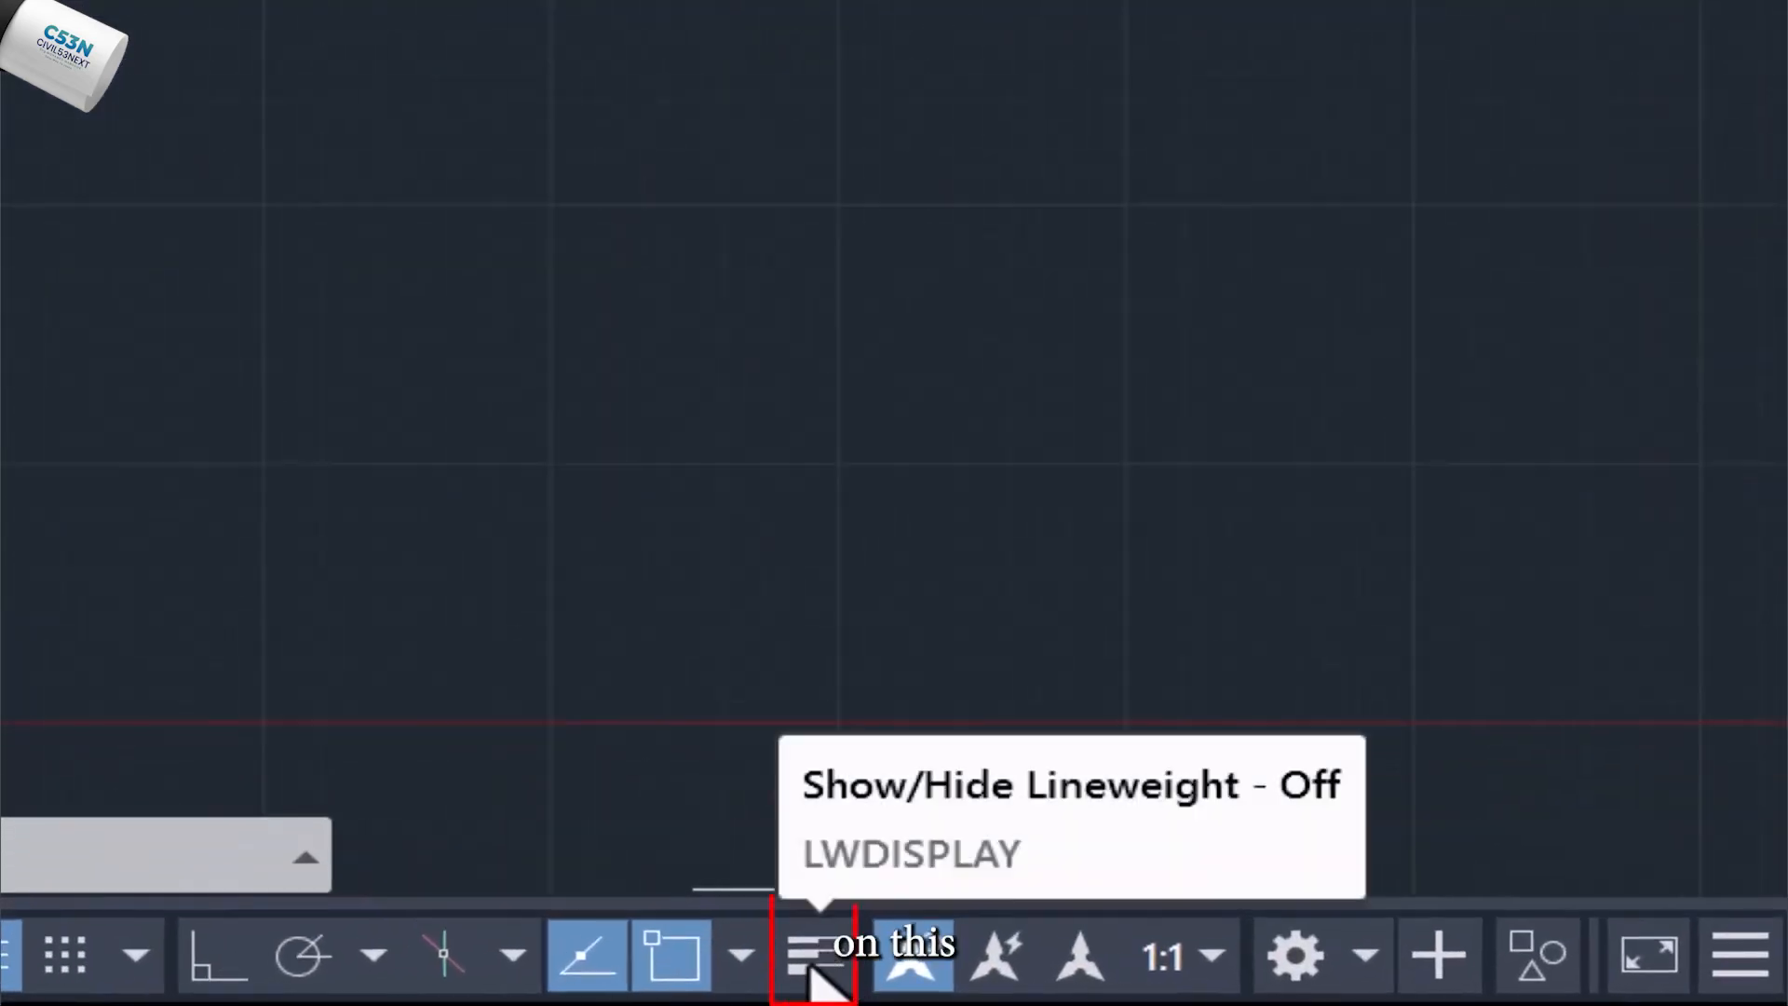
# Turn on lineweight display and select both lines to compare their thickness
pyautogui.click(810, 978)
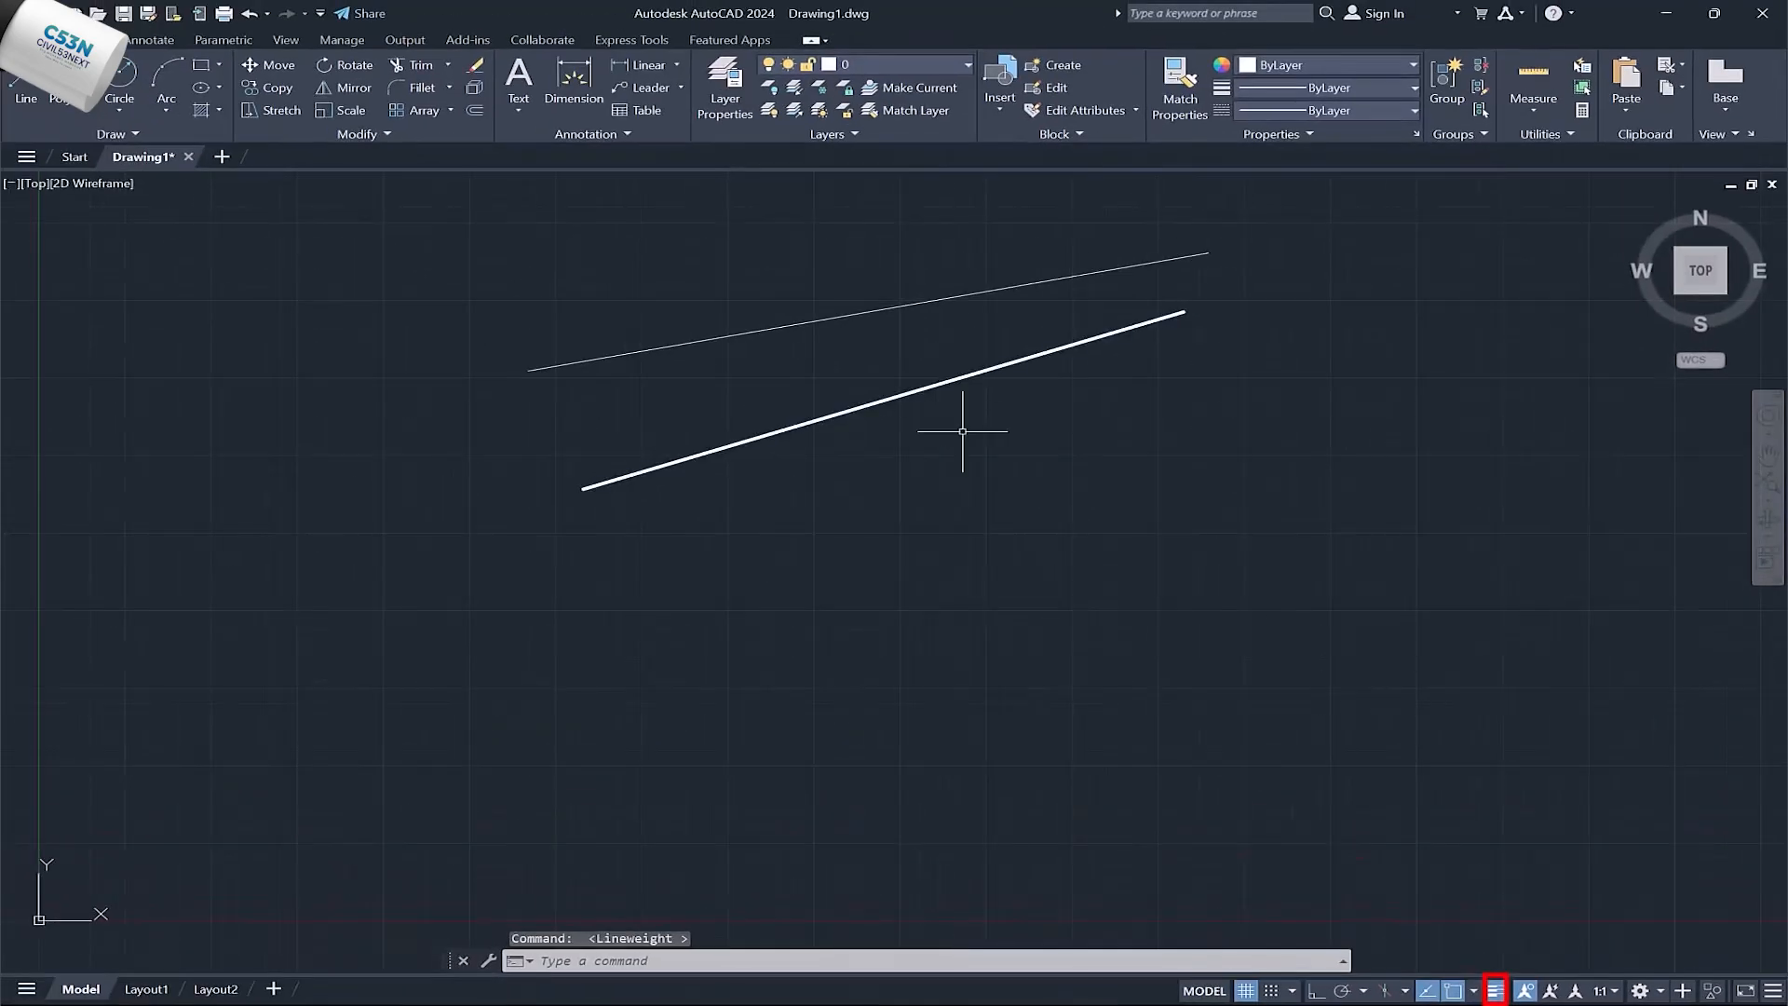
pyautogui.click(962, 431)
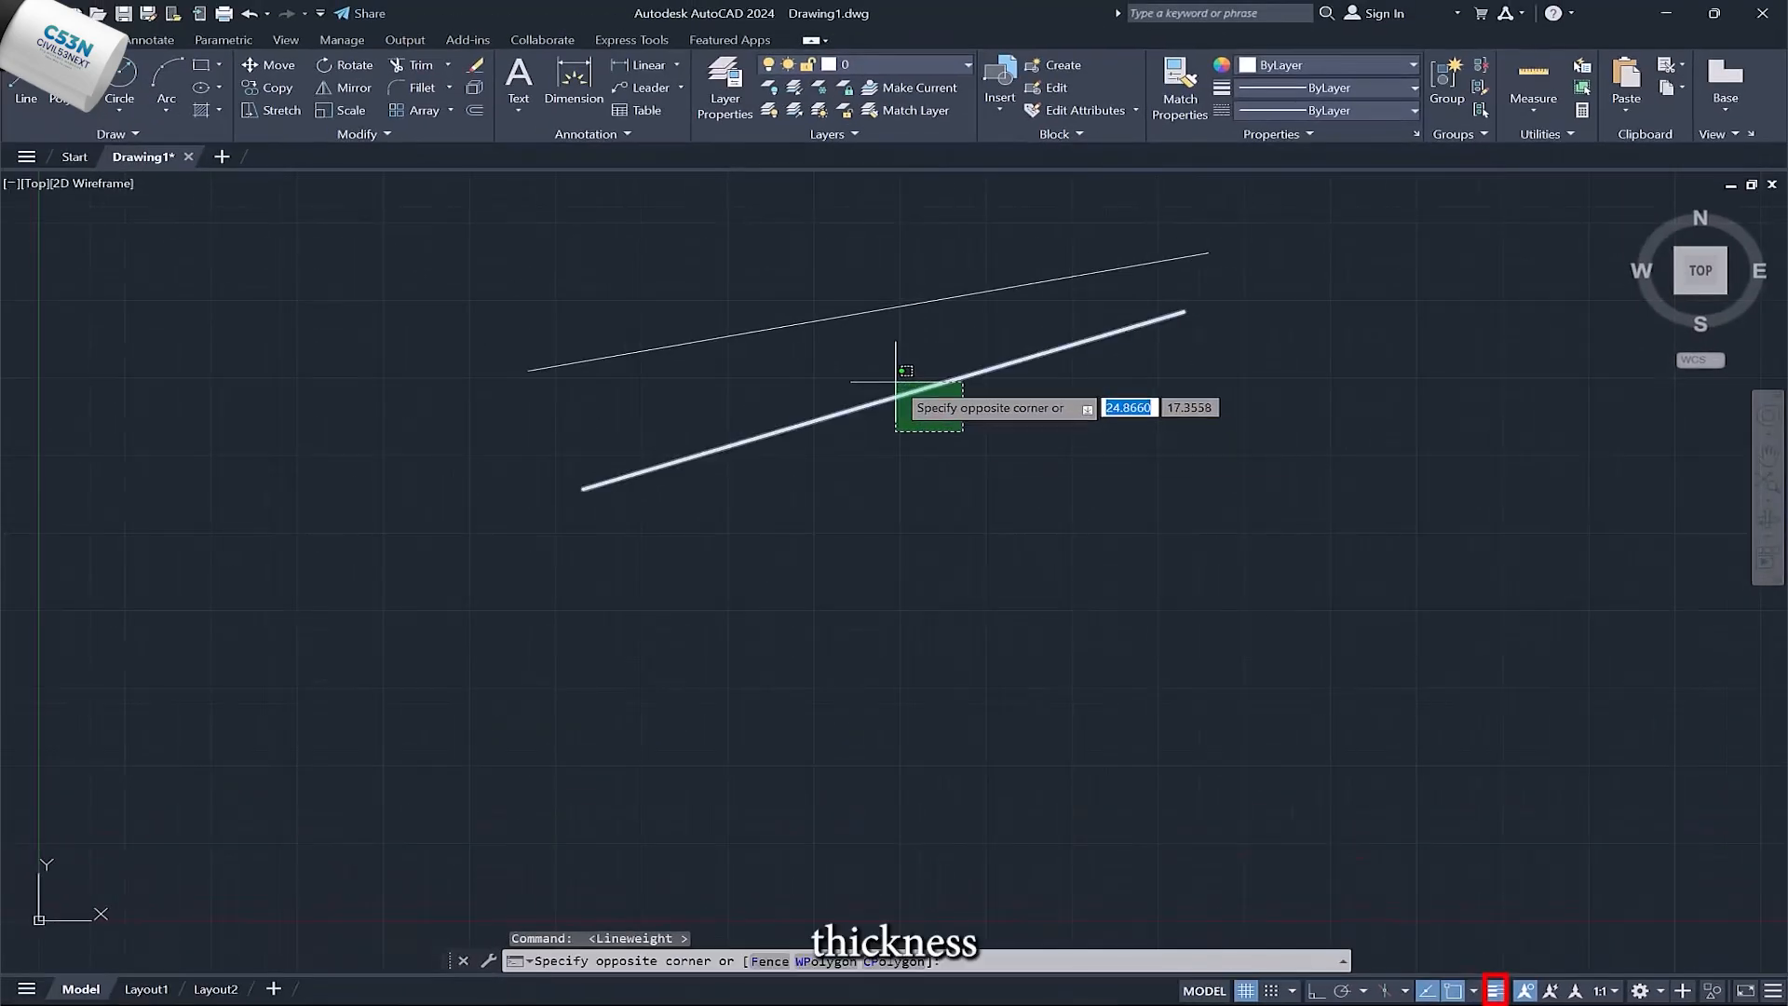
pyautogui.click(890, 376)
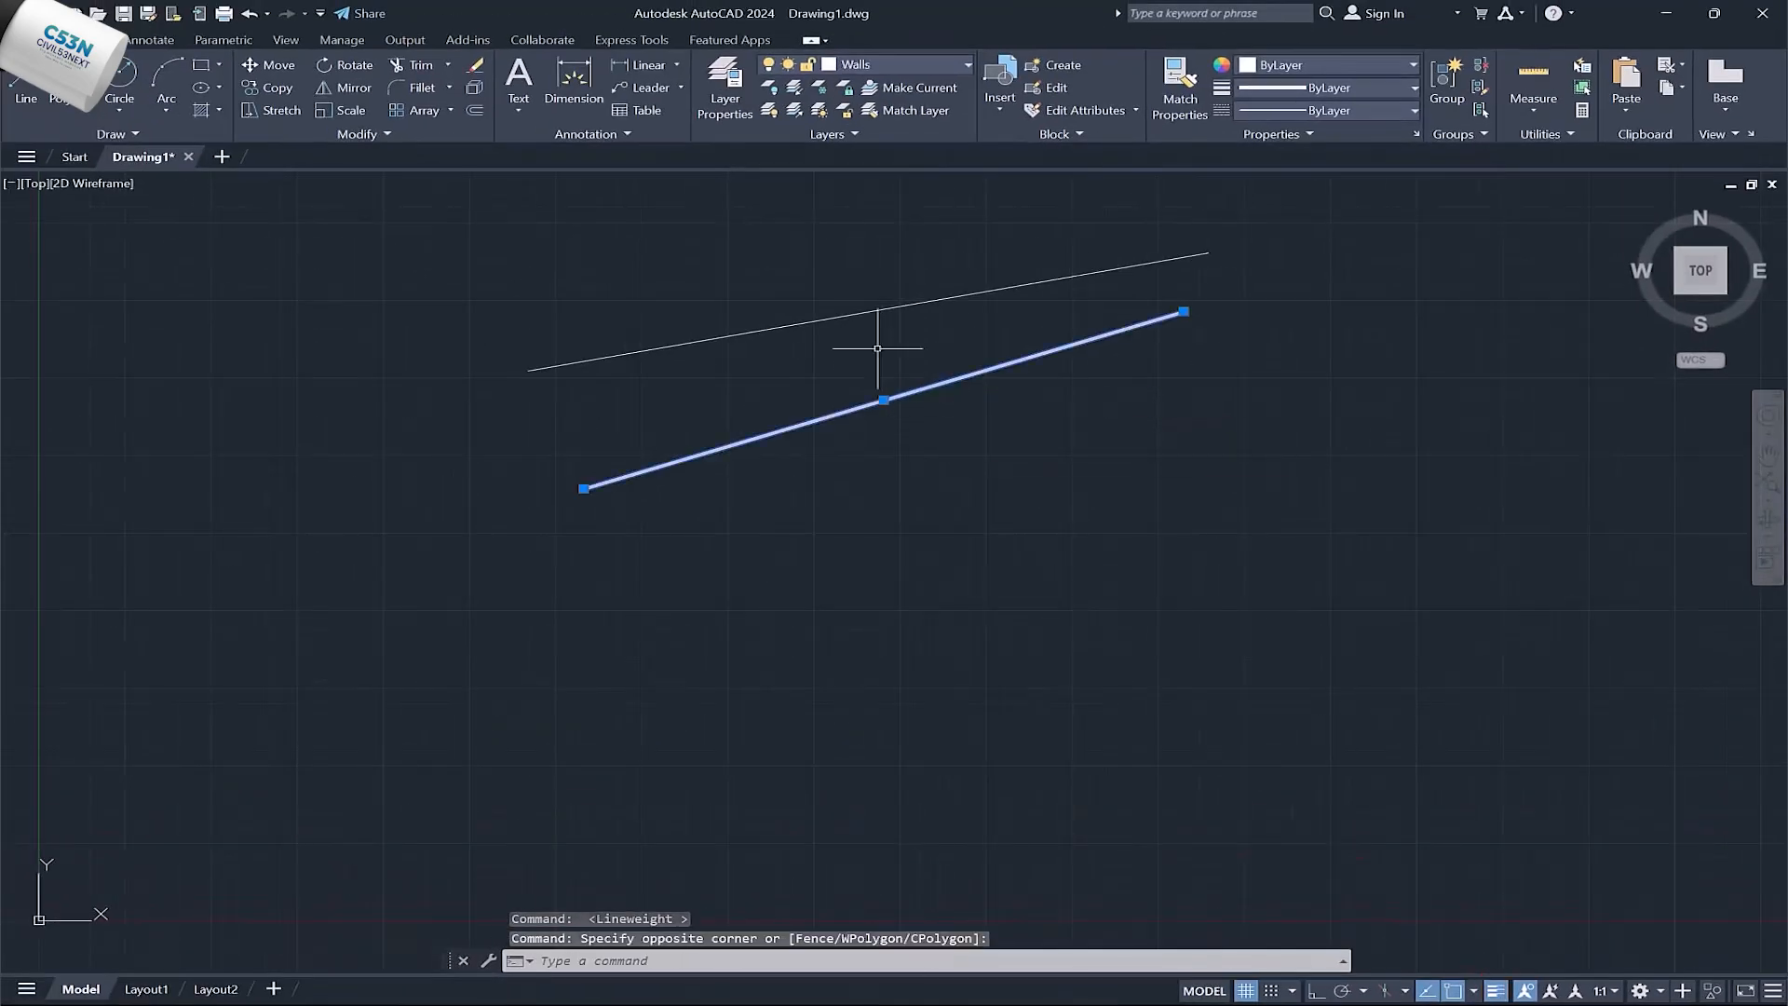
pyautogui.click(929, 315)
pyautogui.click(844, 268)
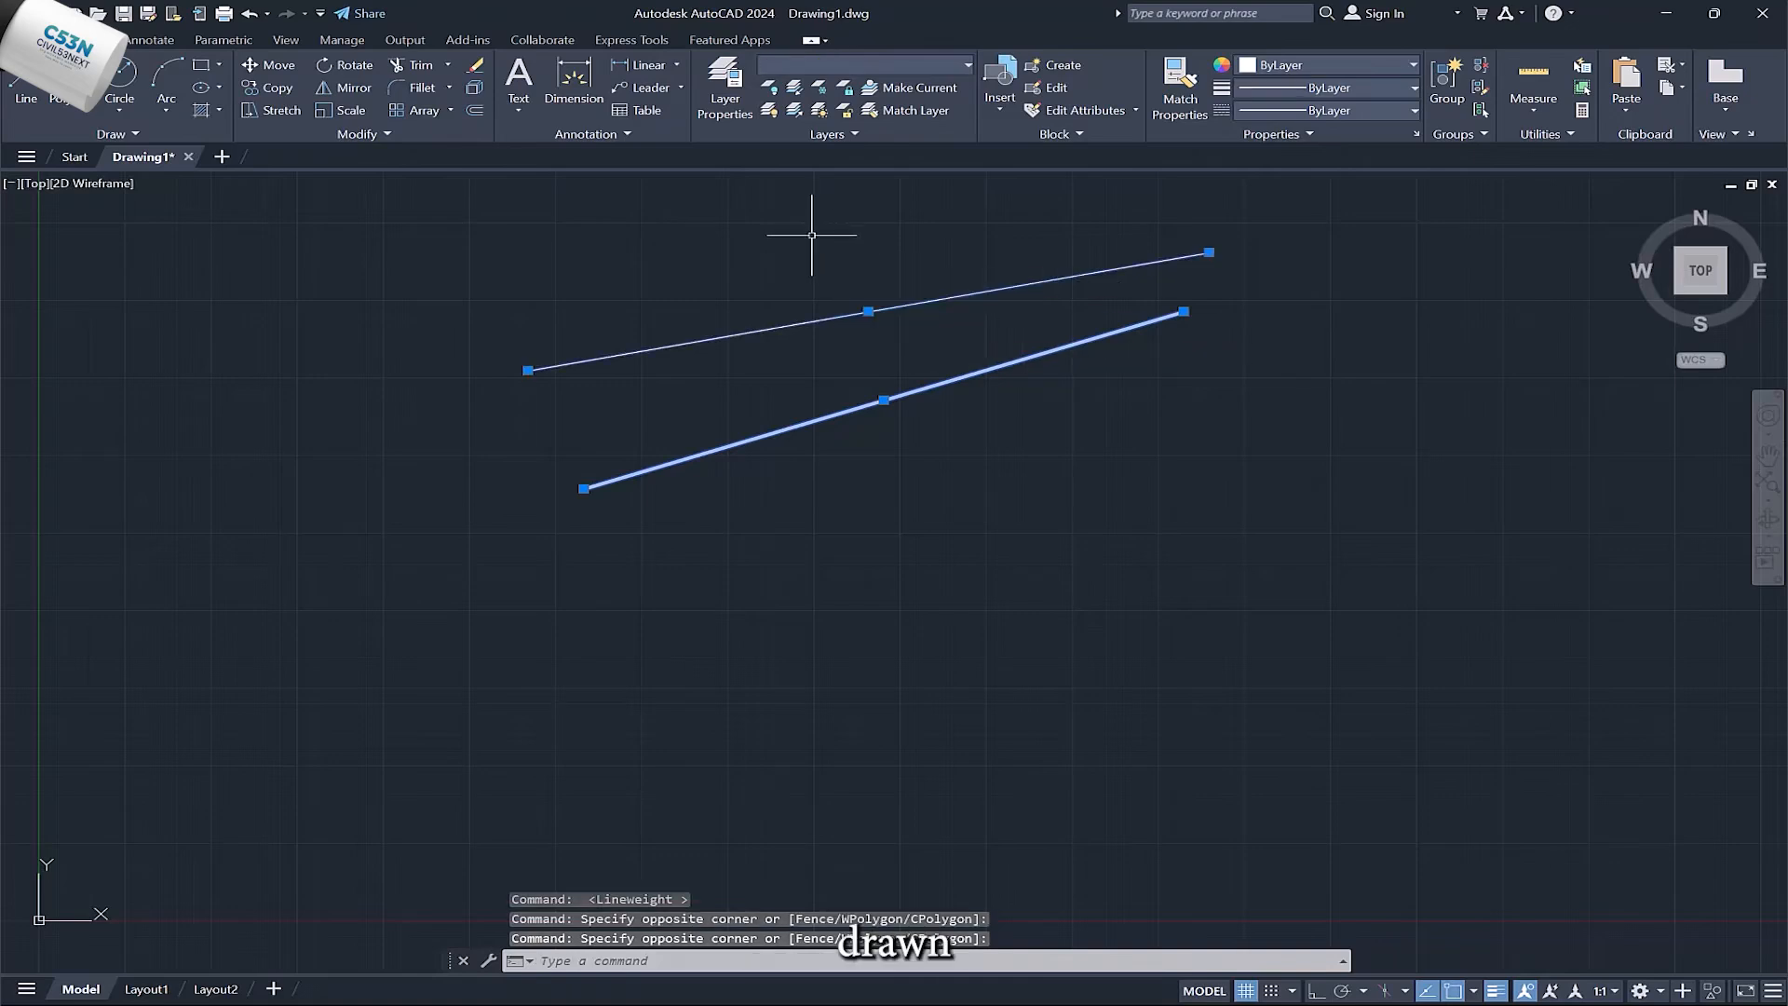
pyautogui.press('Escape')
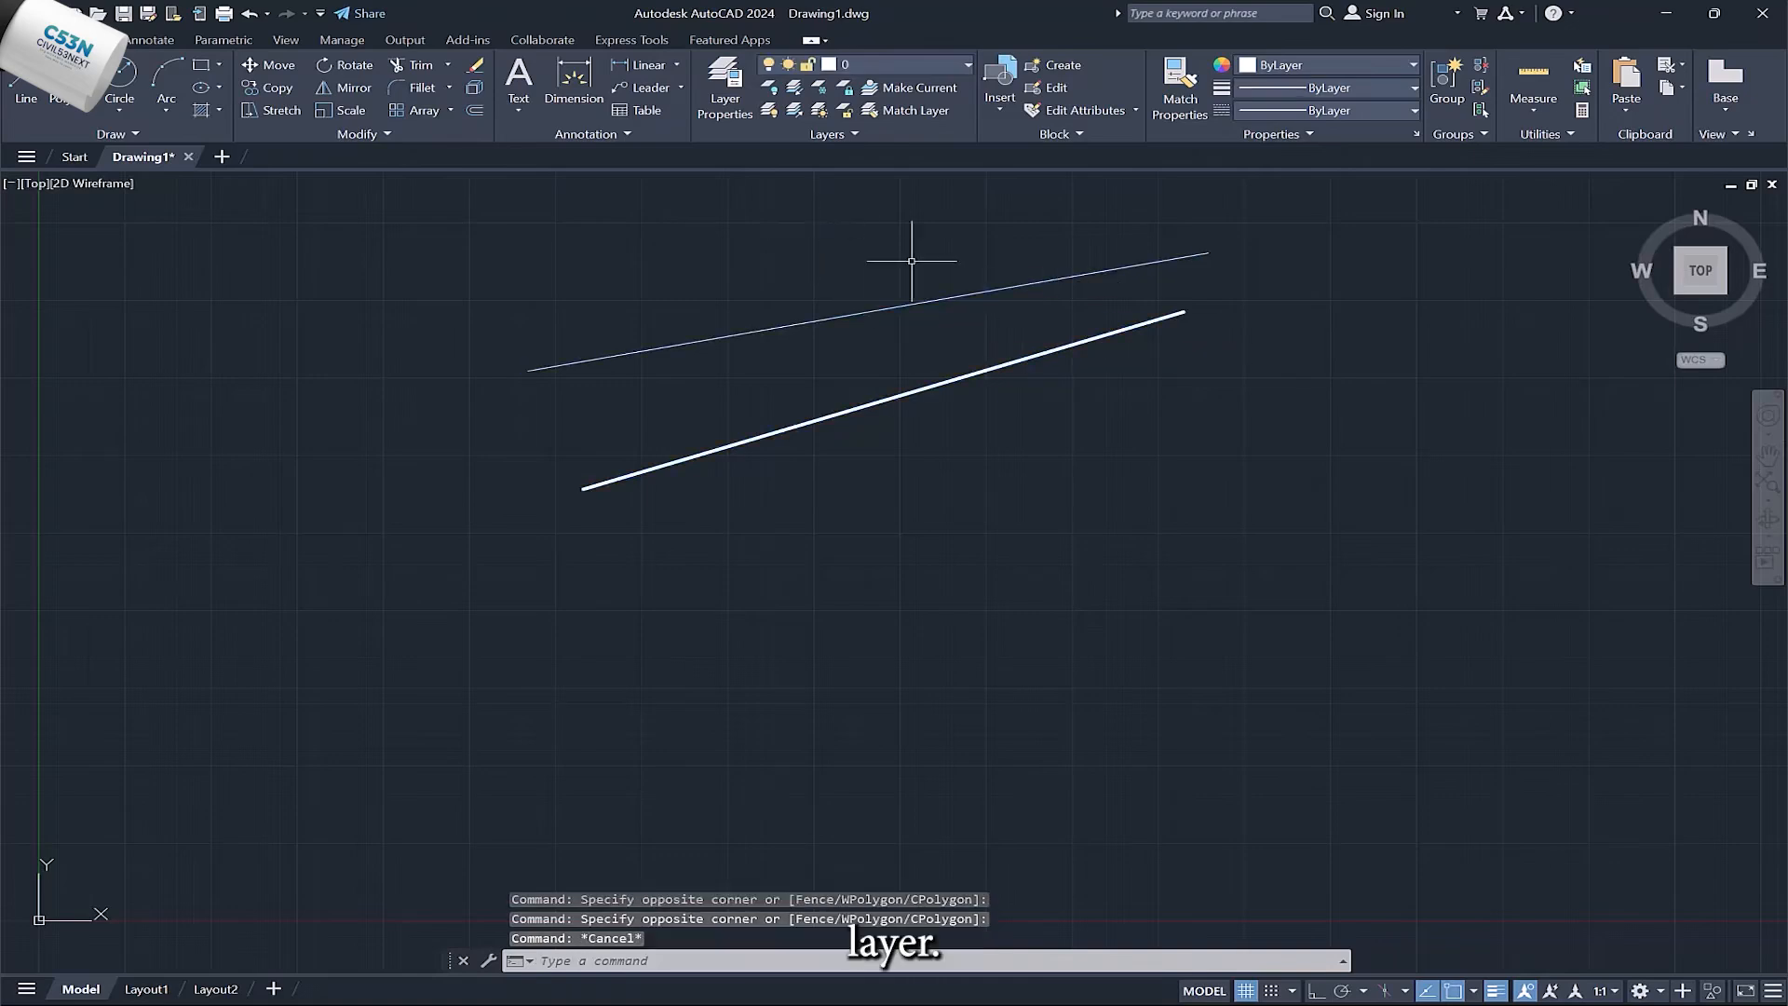
# Make Walls the current layer in the layer manager and close the manager
pyautogui.click(724, 82)
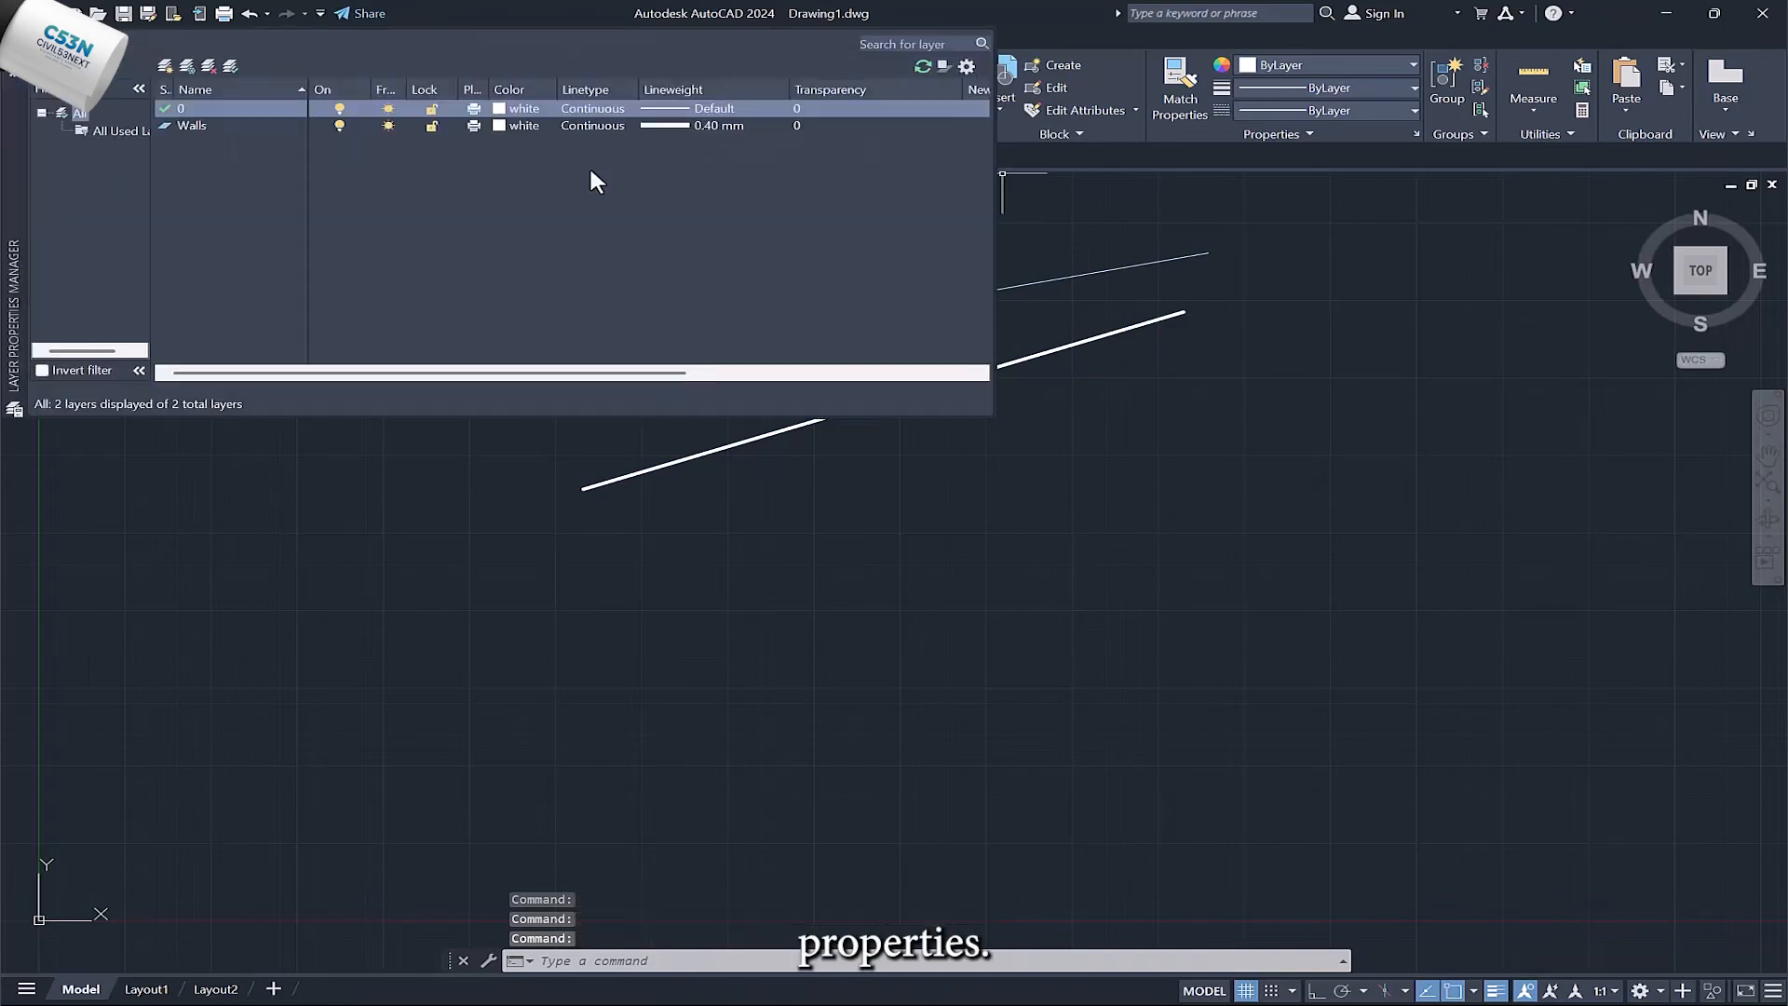
pyautogui.click(220, 125)
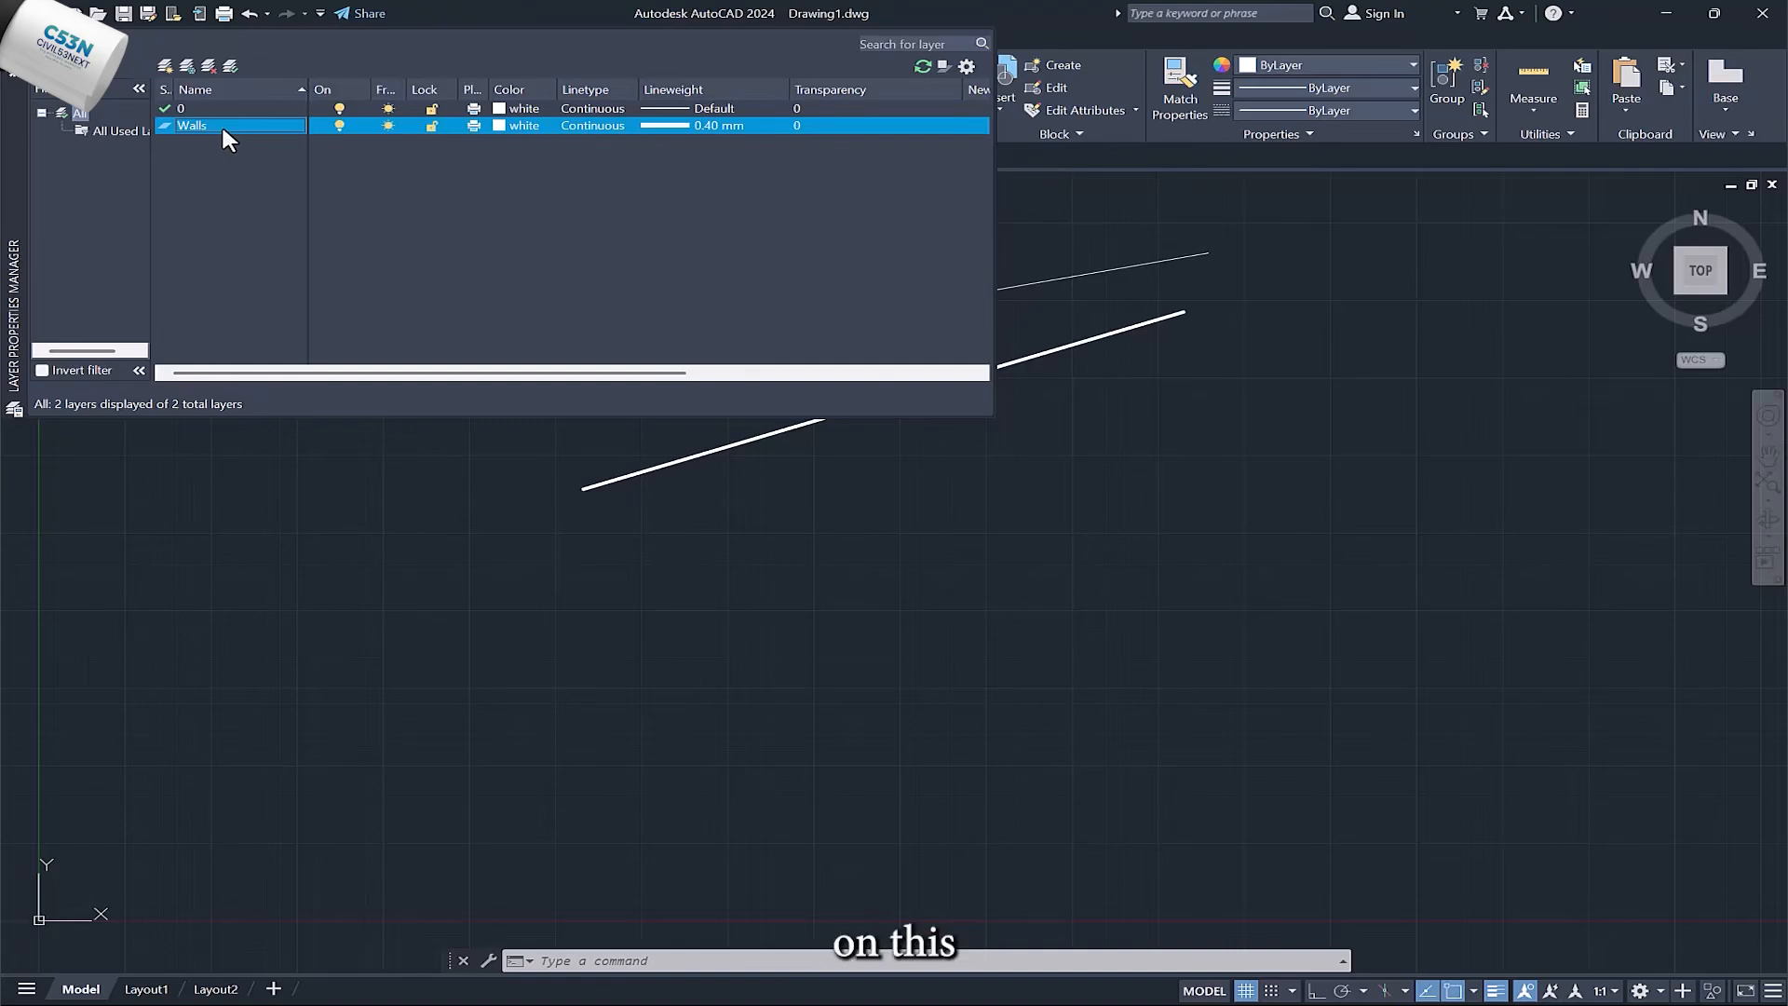
pyautogui.click(232, 69)
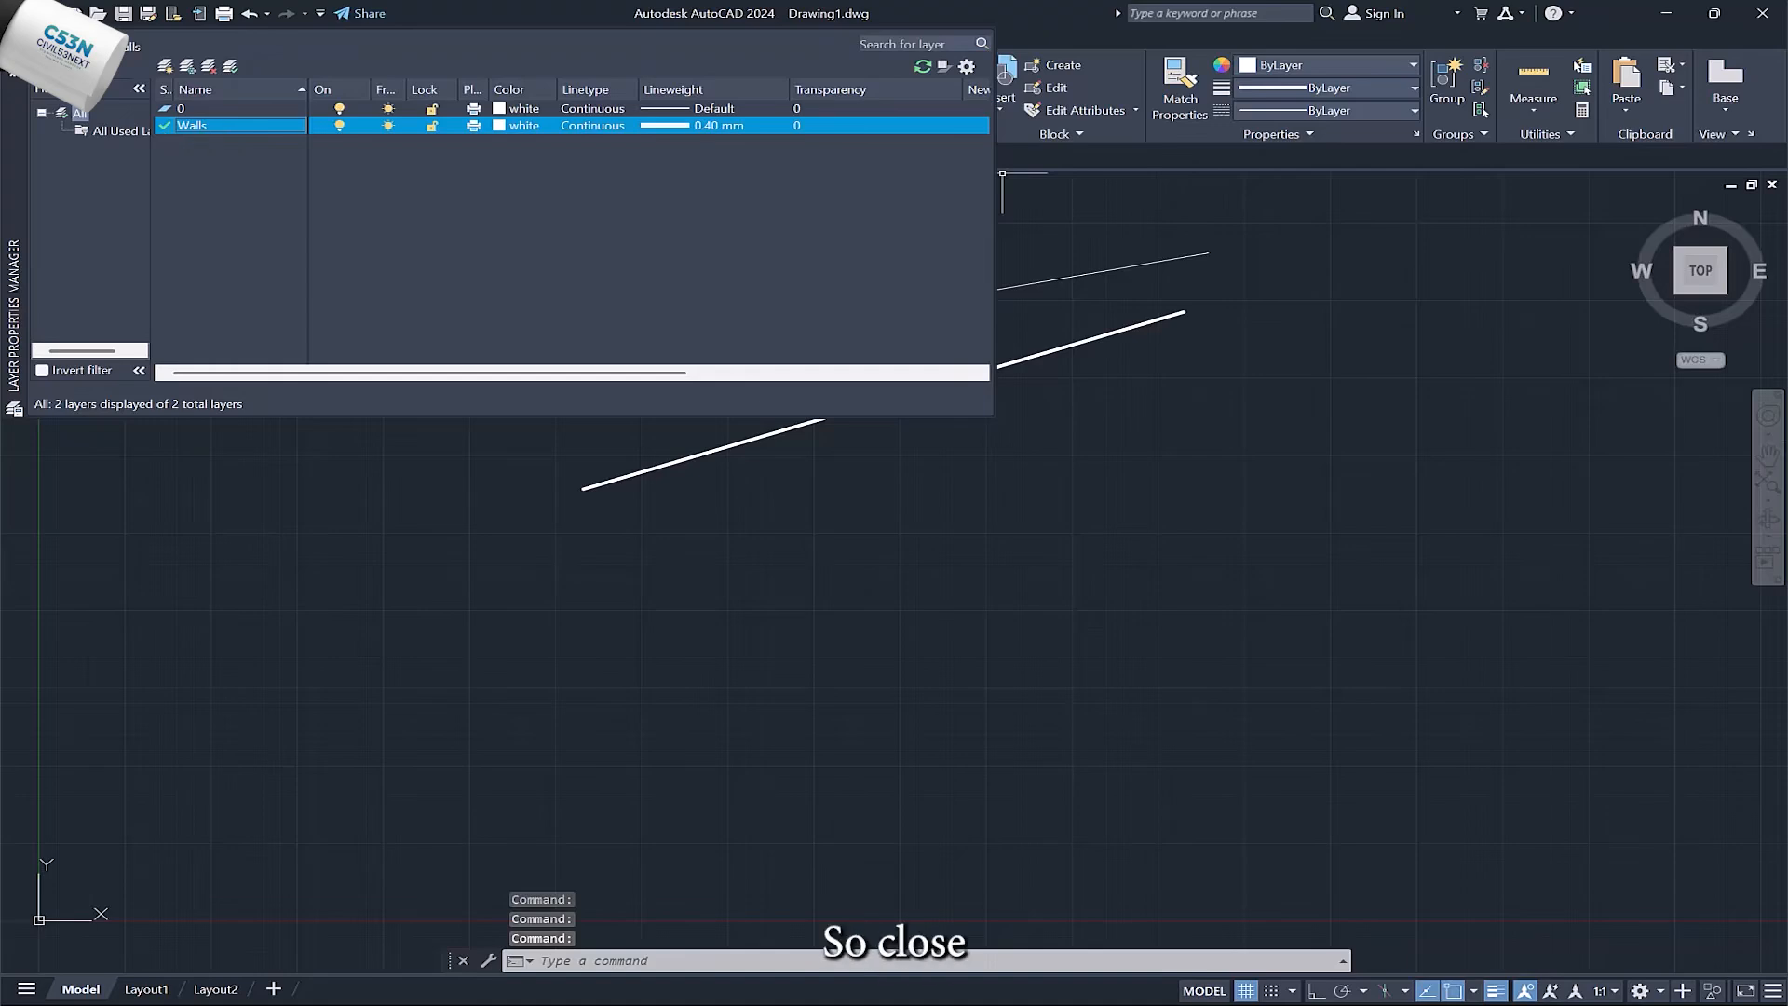
pyautogui.click(14, 39)
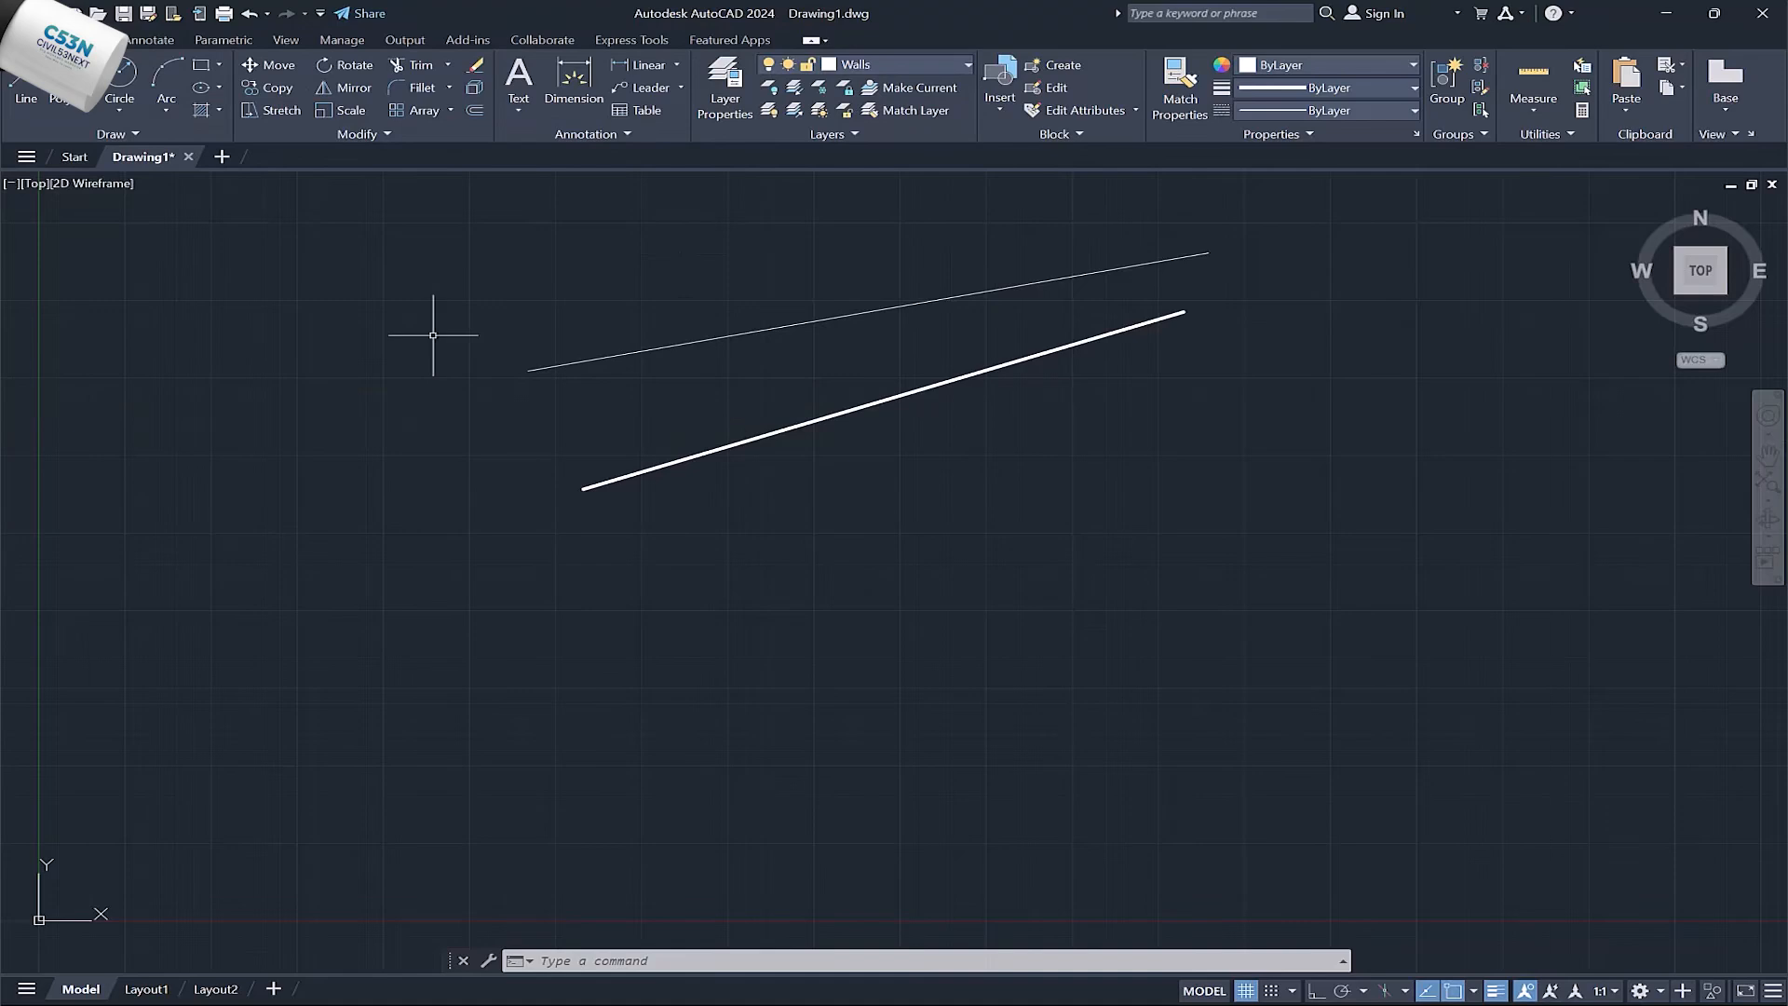
# Draw a rising line below the two existing lines on the Walls layer
pyautogui.write('l')
pyautogui.press('Return')
pyautogui.click(607, 655)
pyautogui.click(1121, 434)
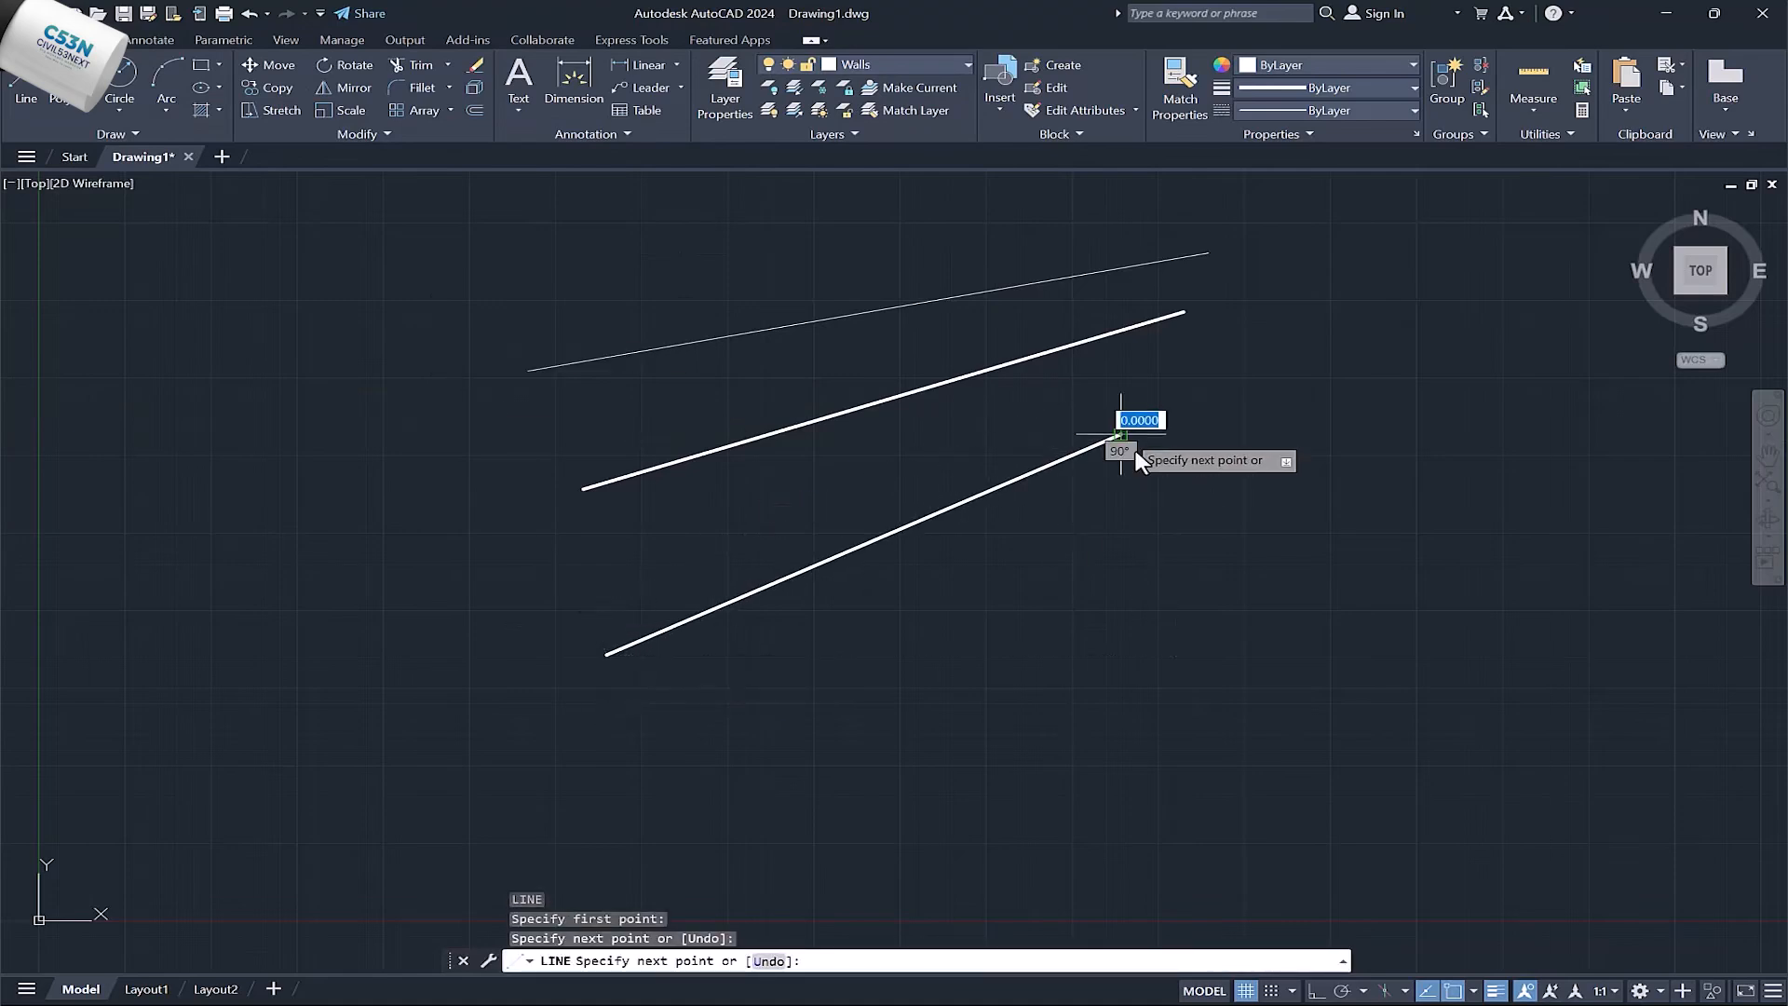
pyautogui.press('Escape')
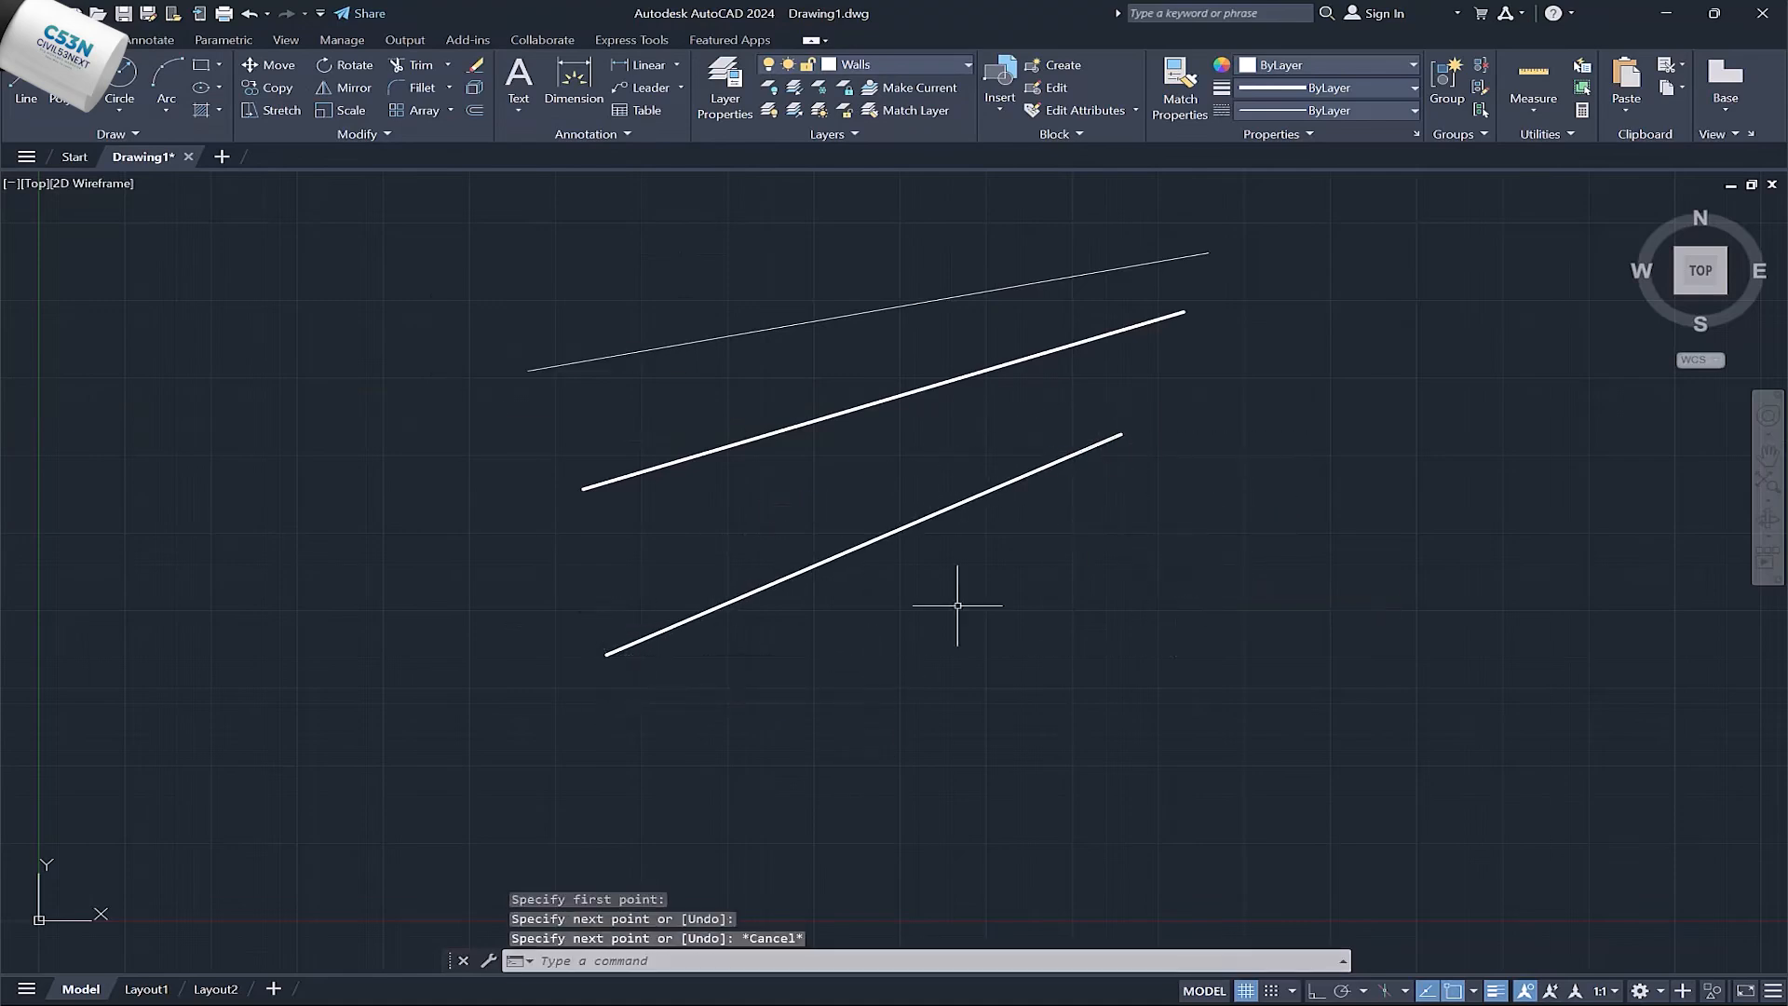
# Make layer 0 current and draw a rising line below and to the right of the lowest Walls line
pyautogui.click(952, 62)
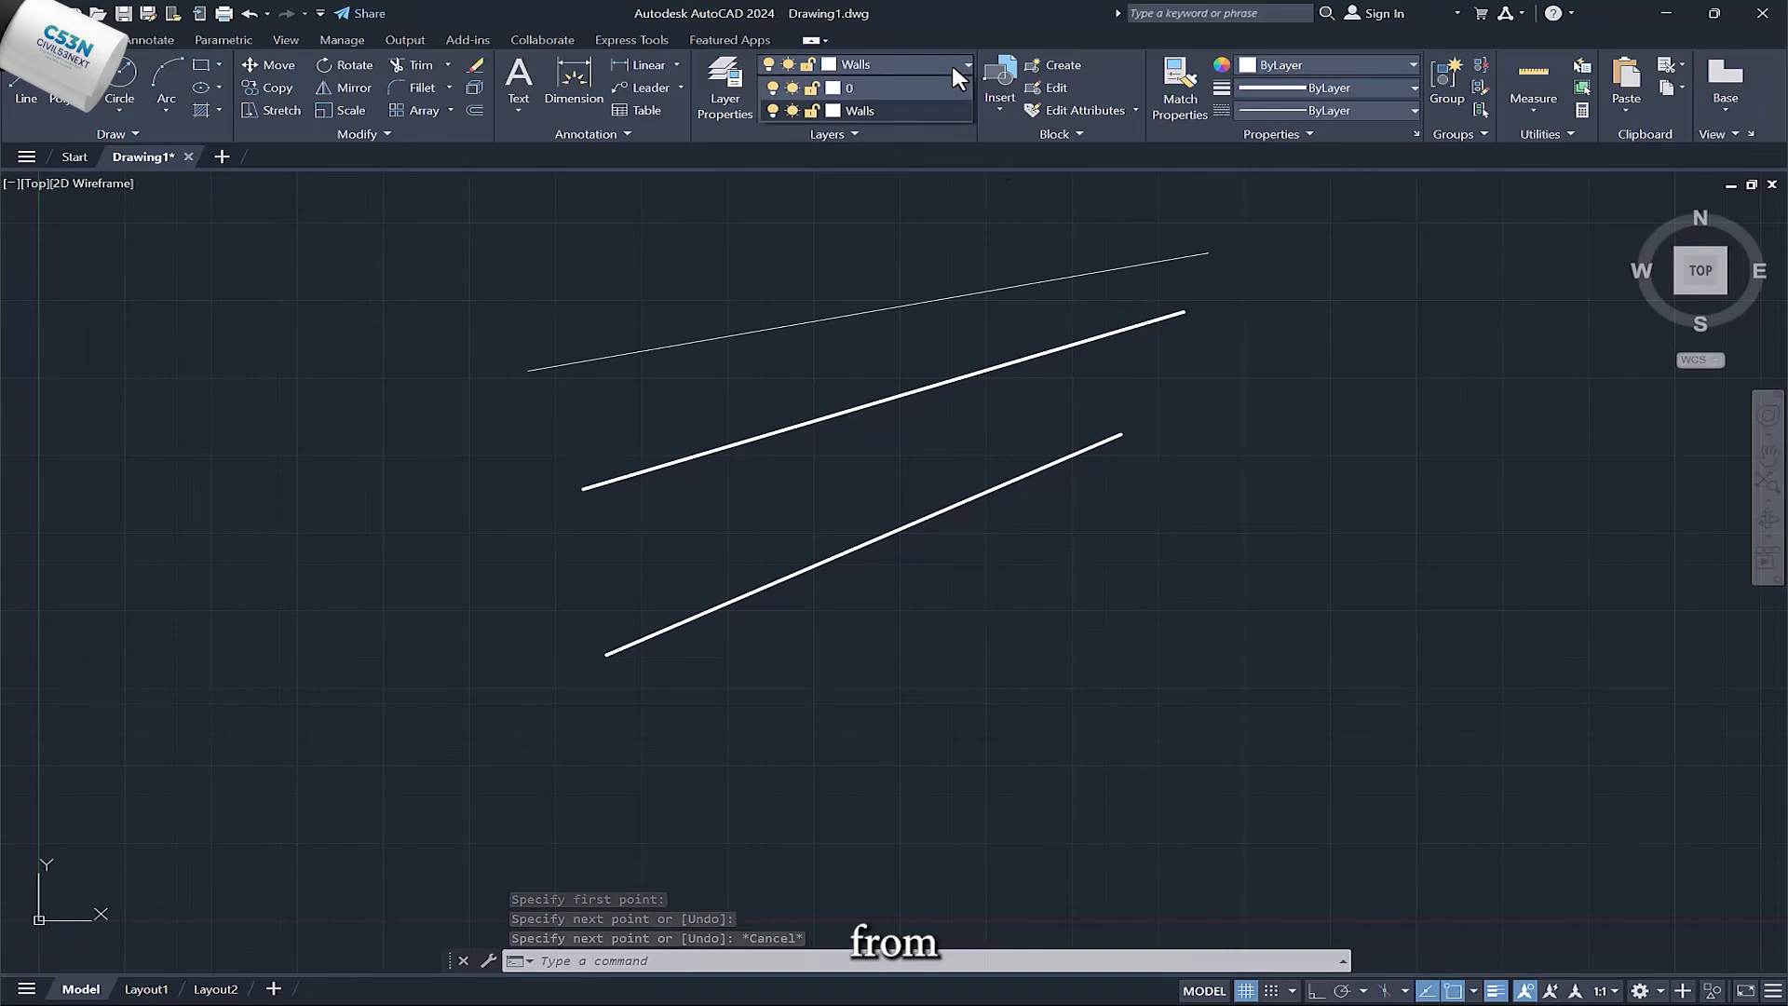
pyautogui.click(892, 88)
pyautogui.click(26, 84)
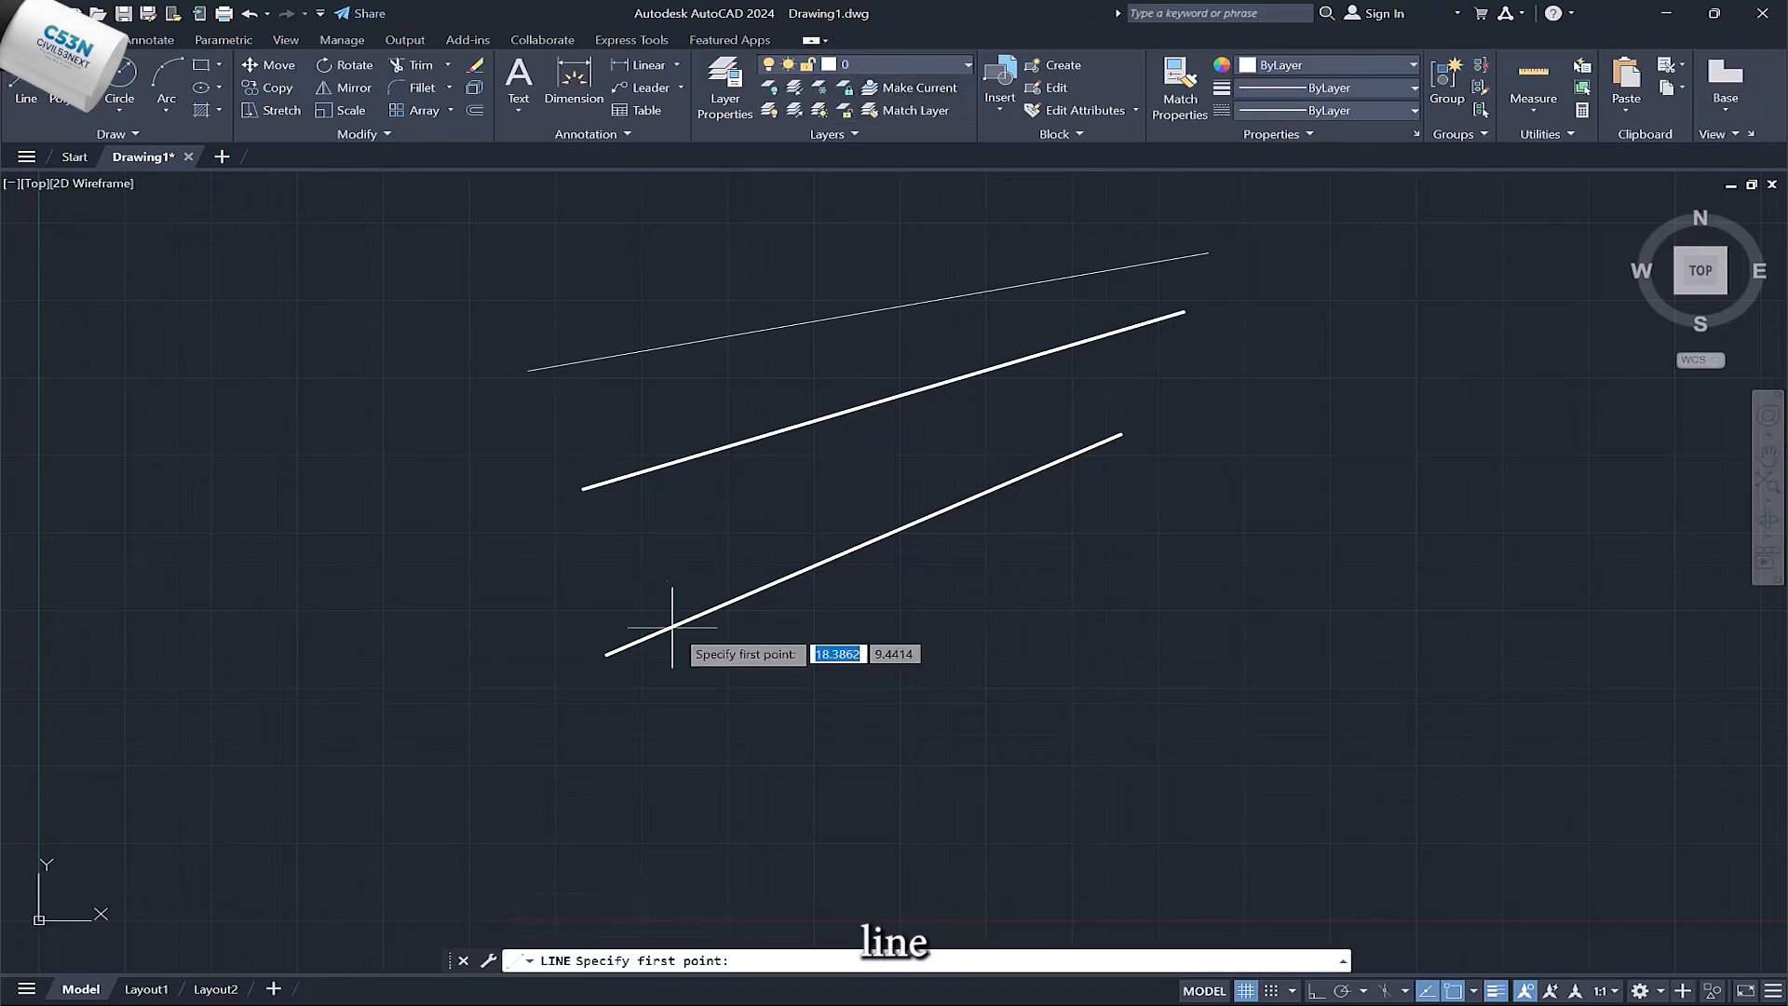
pyautogui.click(772, 665)
pyautogui.click(1373, 531)
pyautogui.press('Escape')
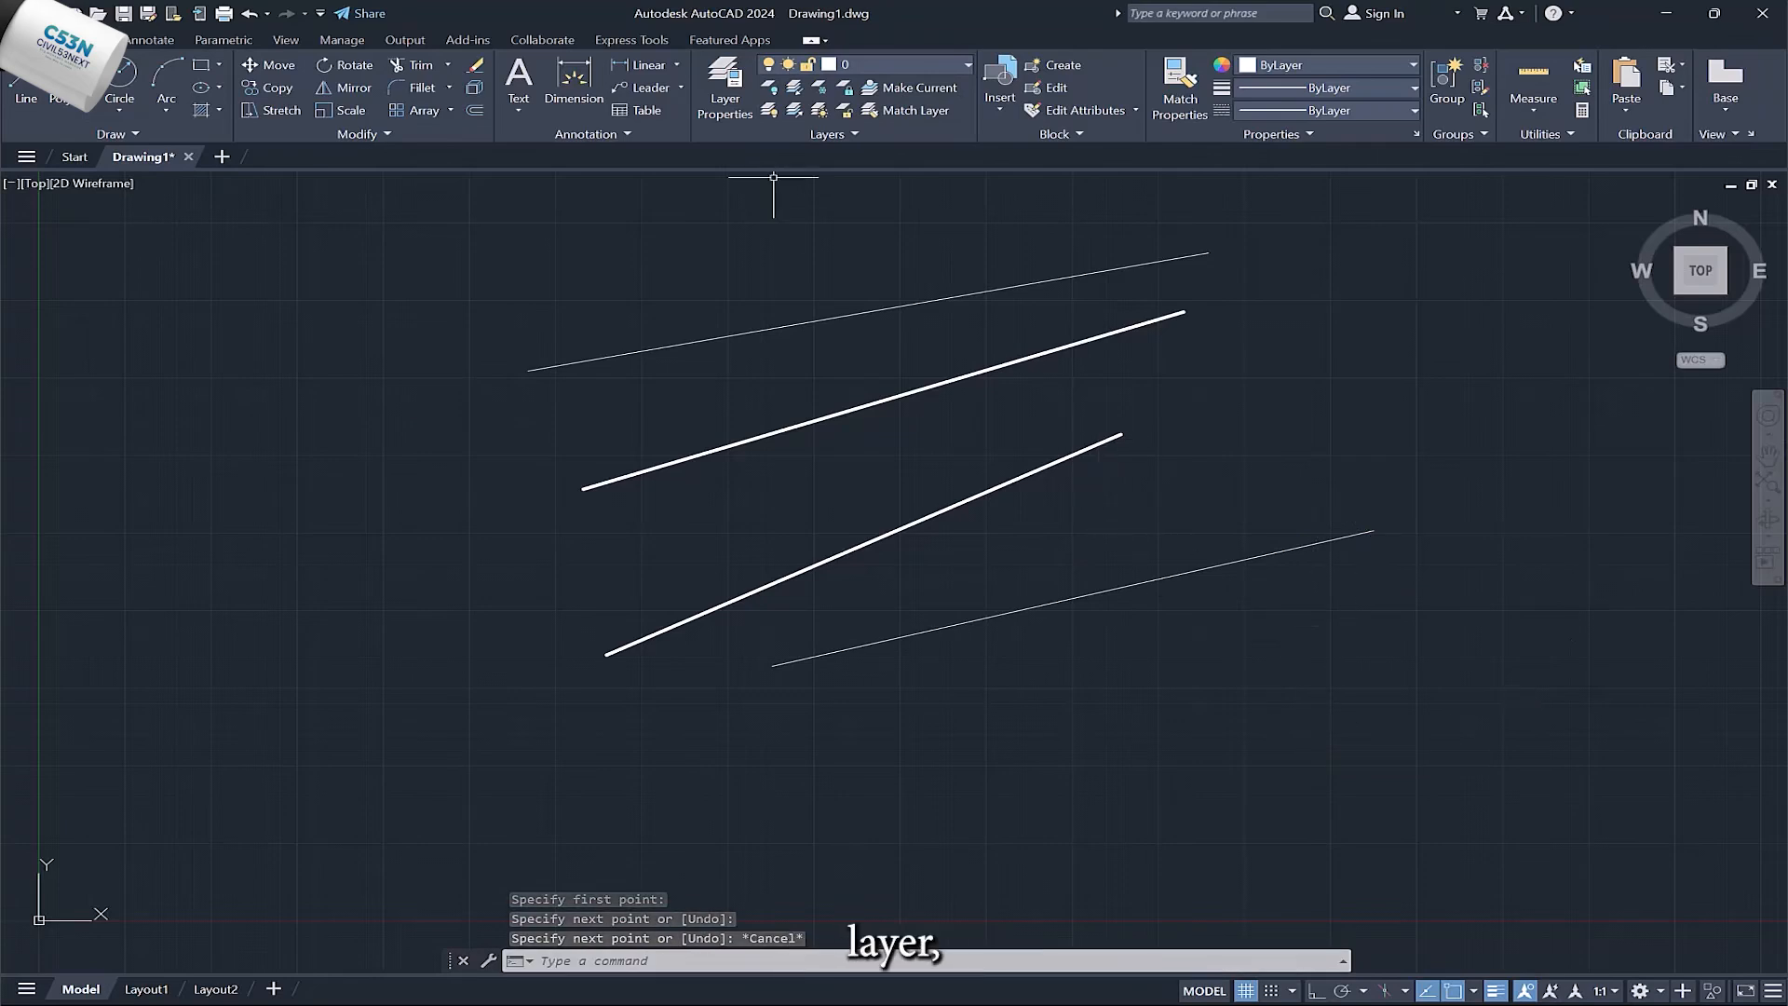
# Create a new layer named Center Line
pyautogui.click(729, 103)
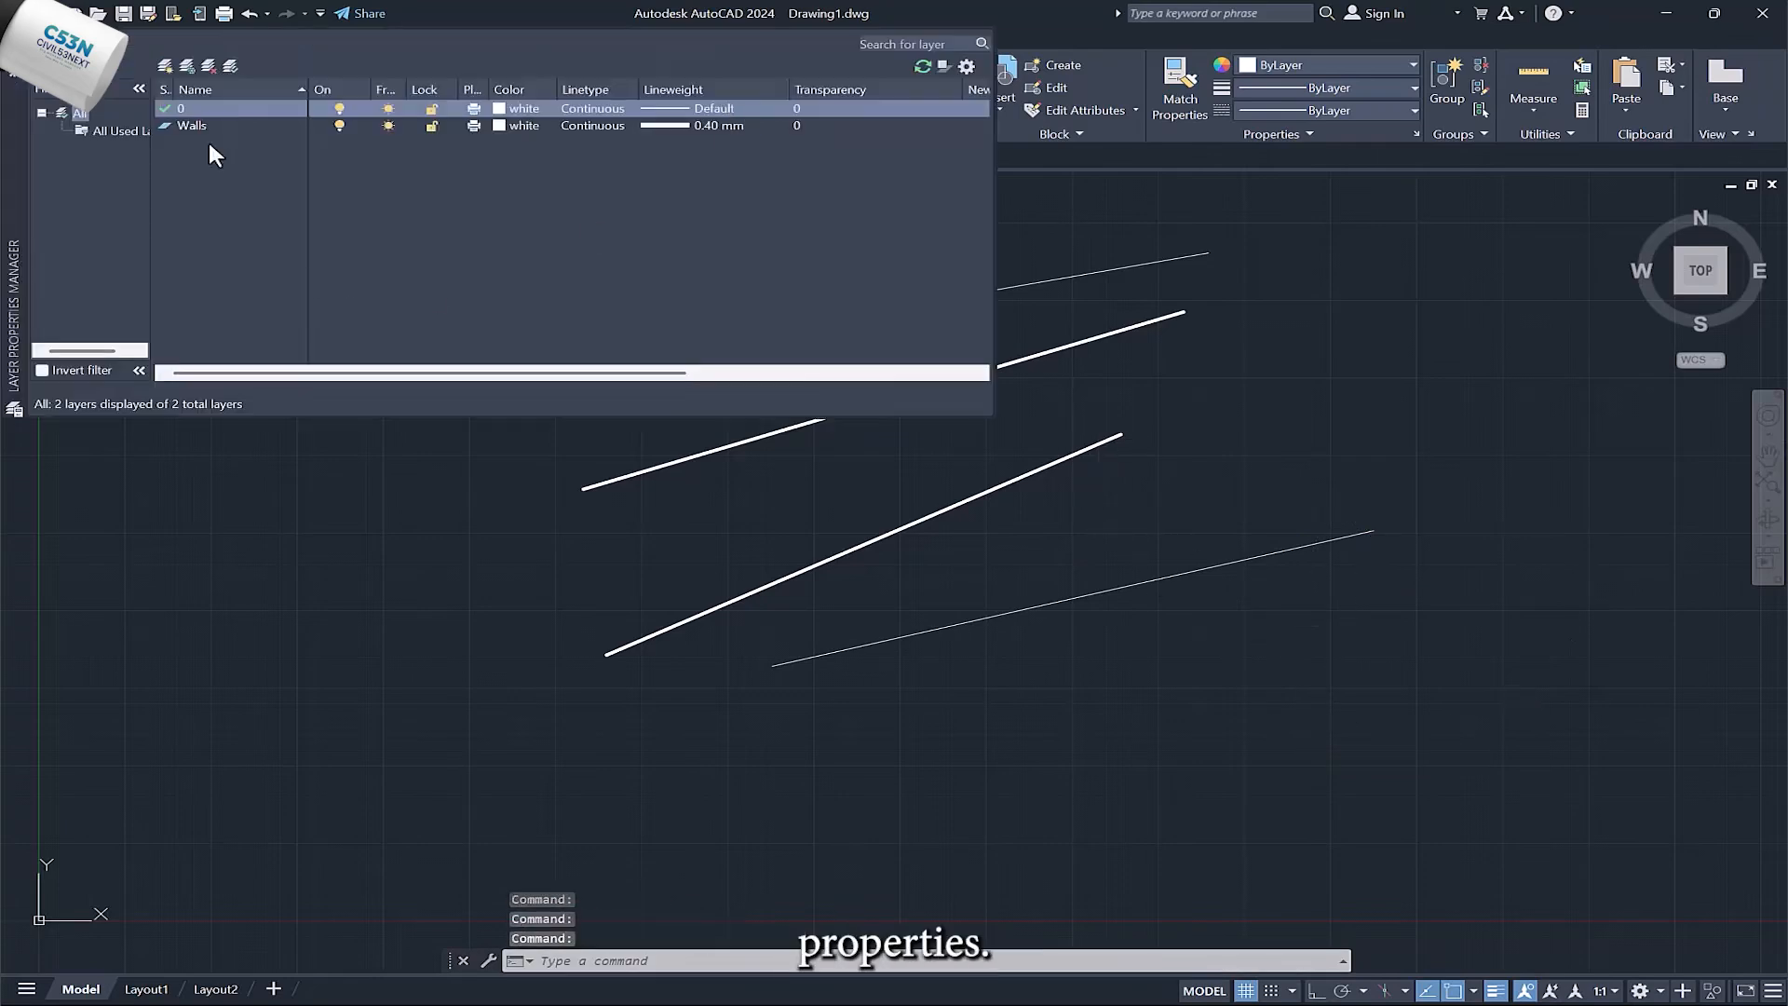
pyautogui.click(164, 69)
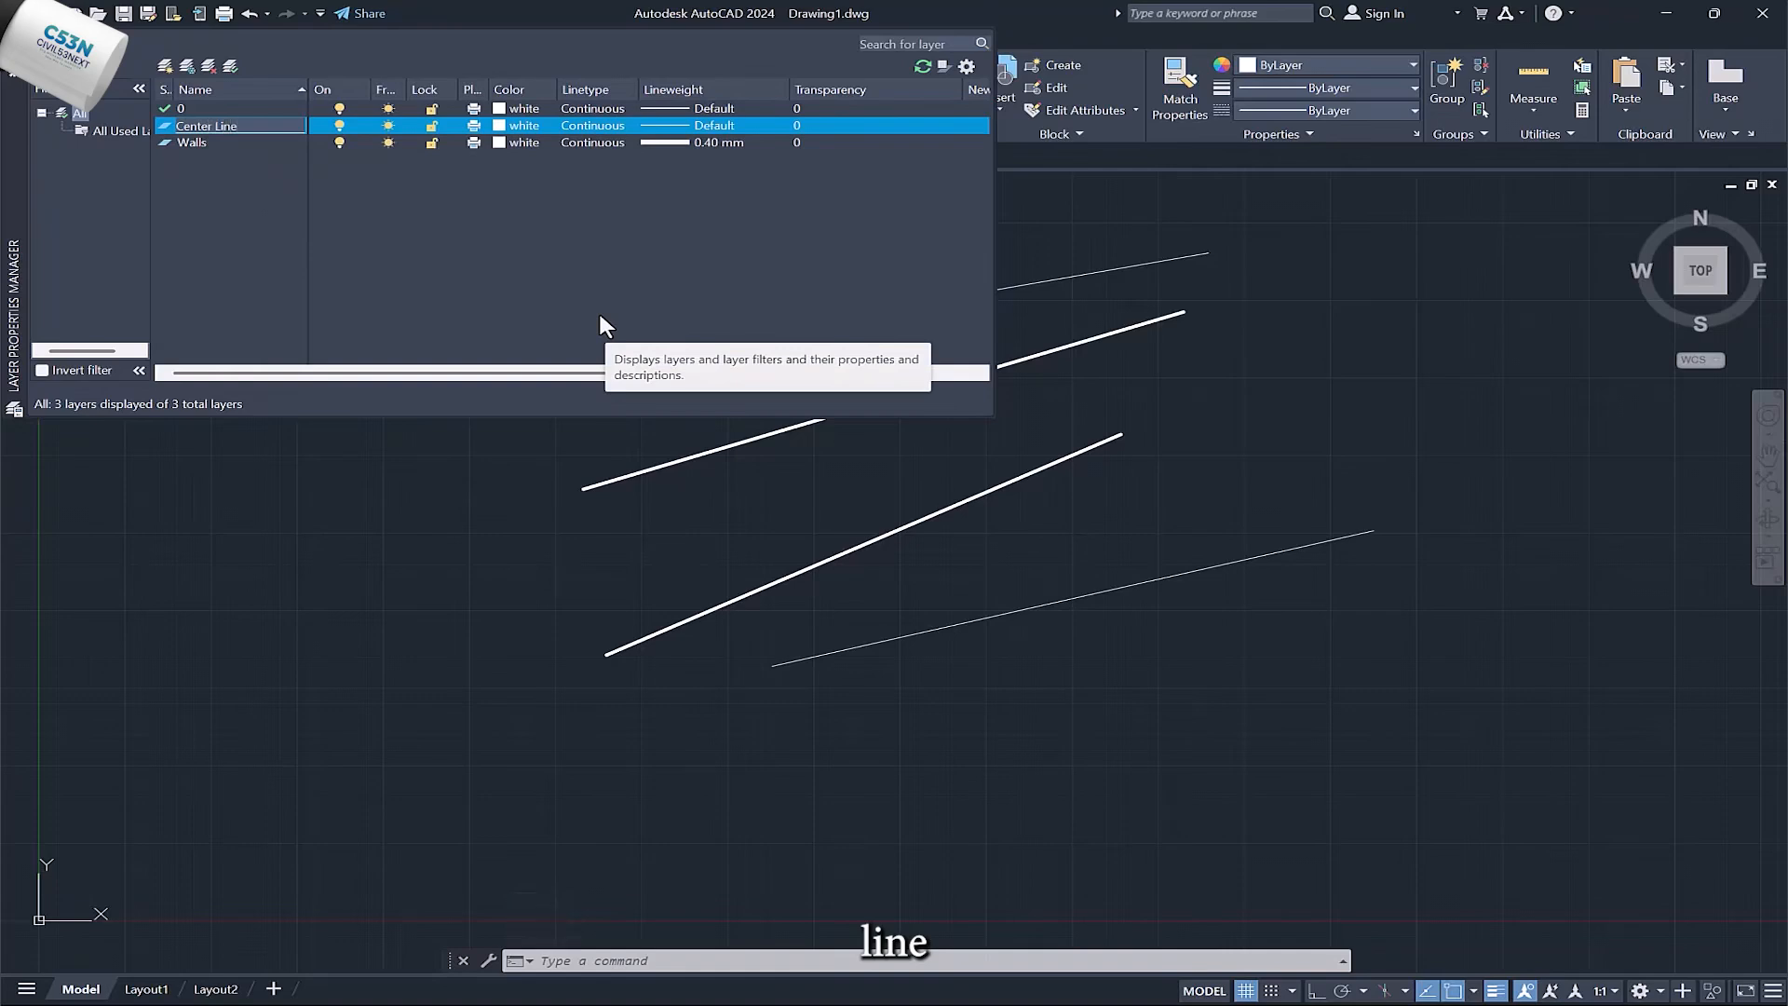
# Set the Center Line layer's color to red
pyautogui.click(501, 127)
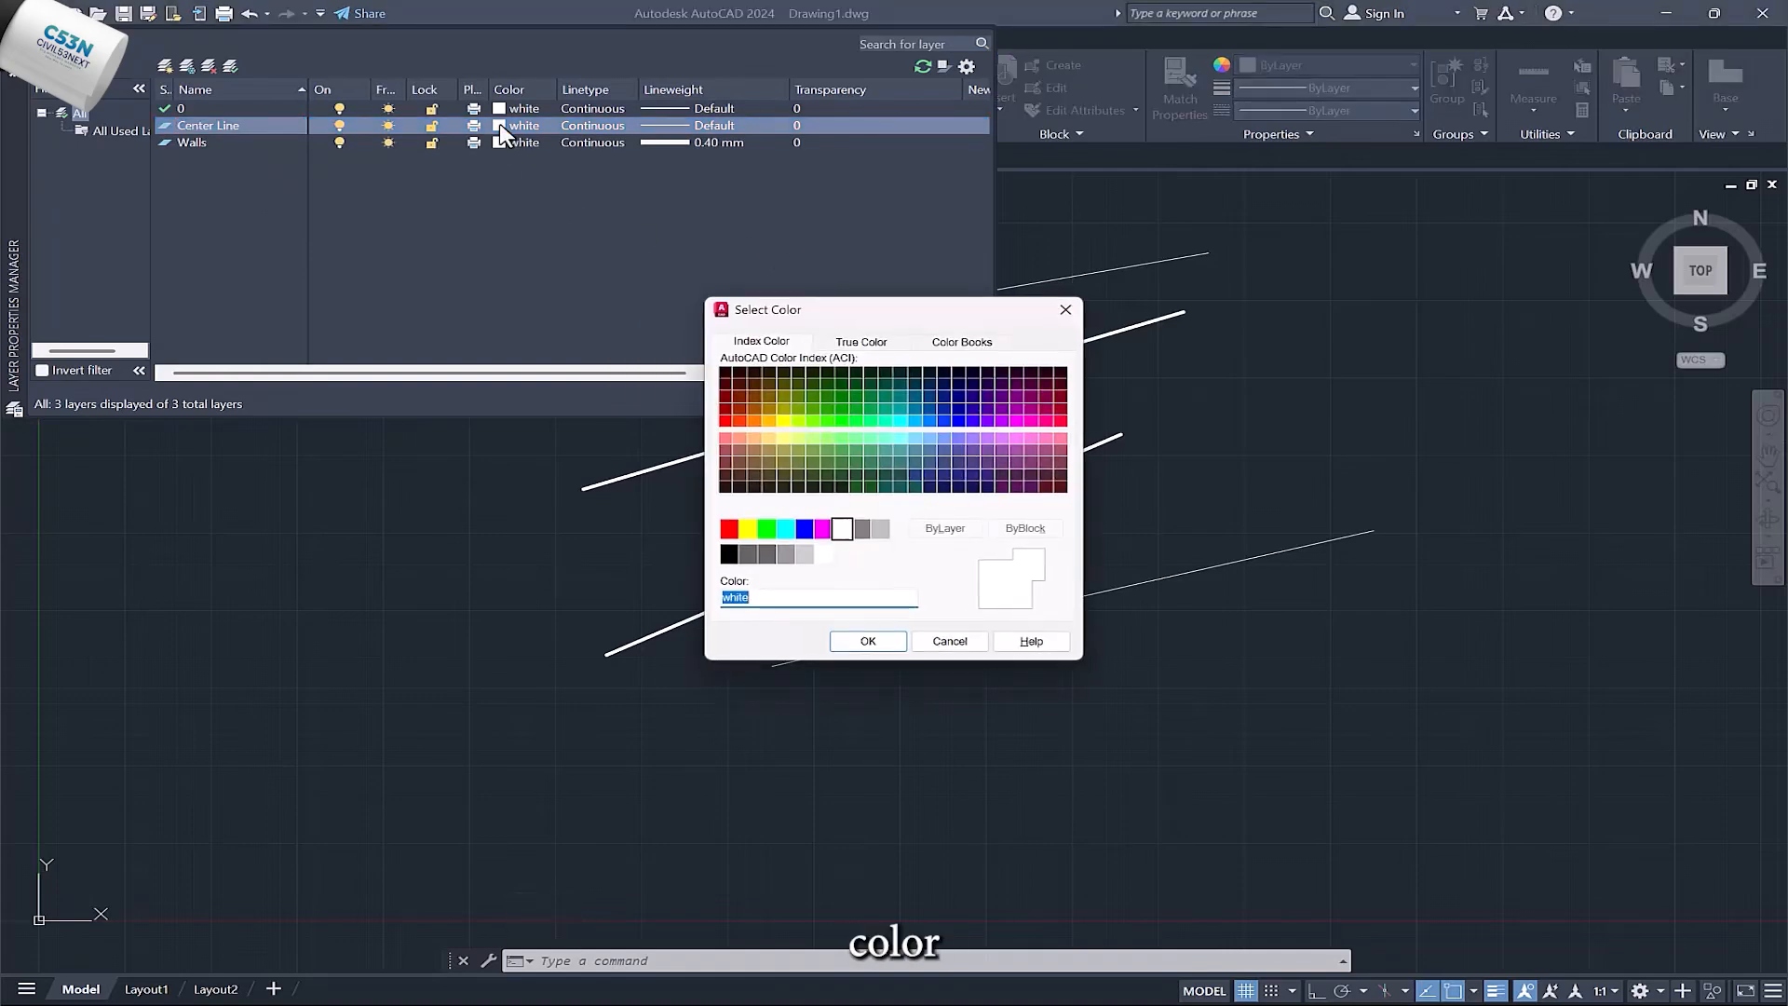
pyautogui.click(729, 529)
pyautogui.click(866, 640)
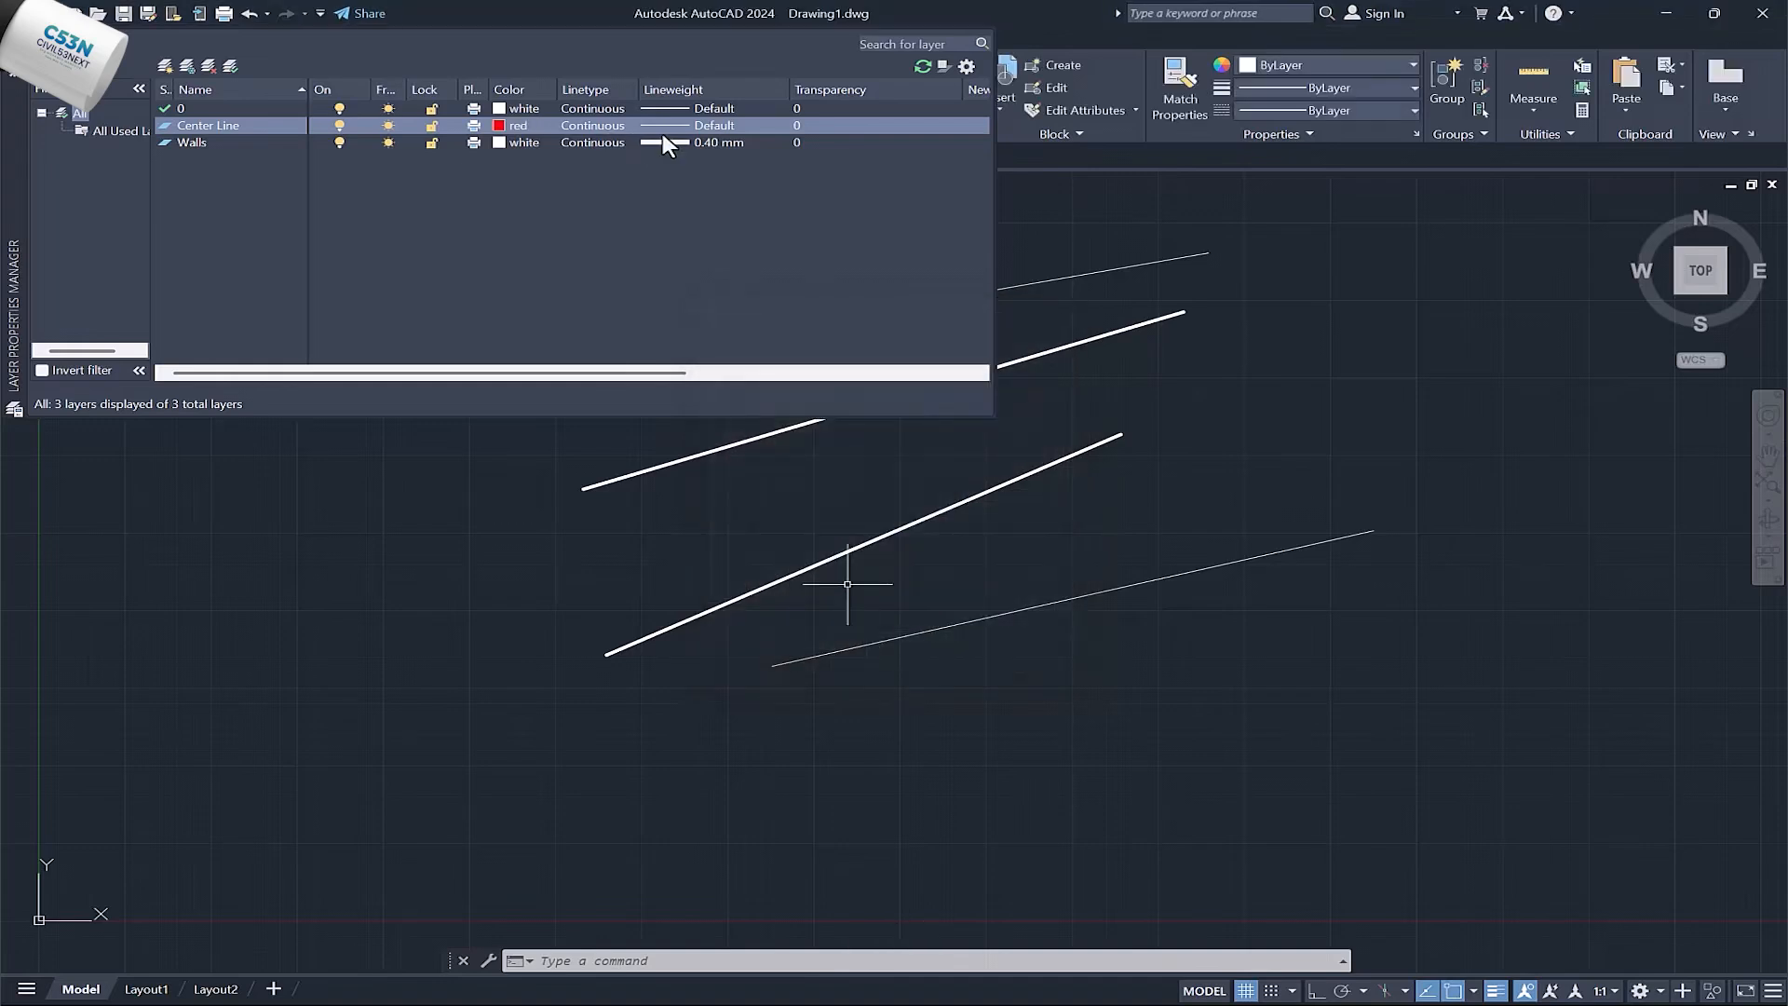
# Load the CENTER2 linetype into the drawing from the linetype choices for the Center Line layer
pyautogui.click(619, 127)
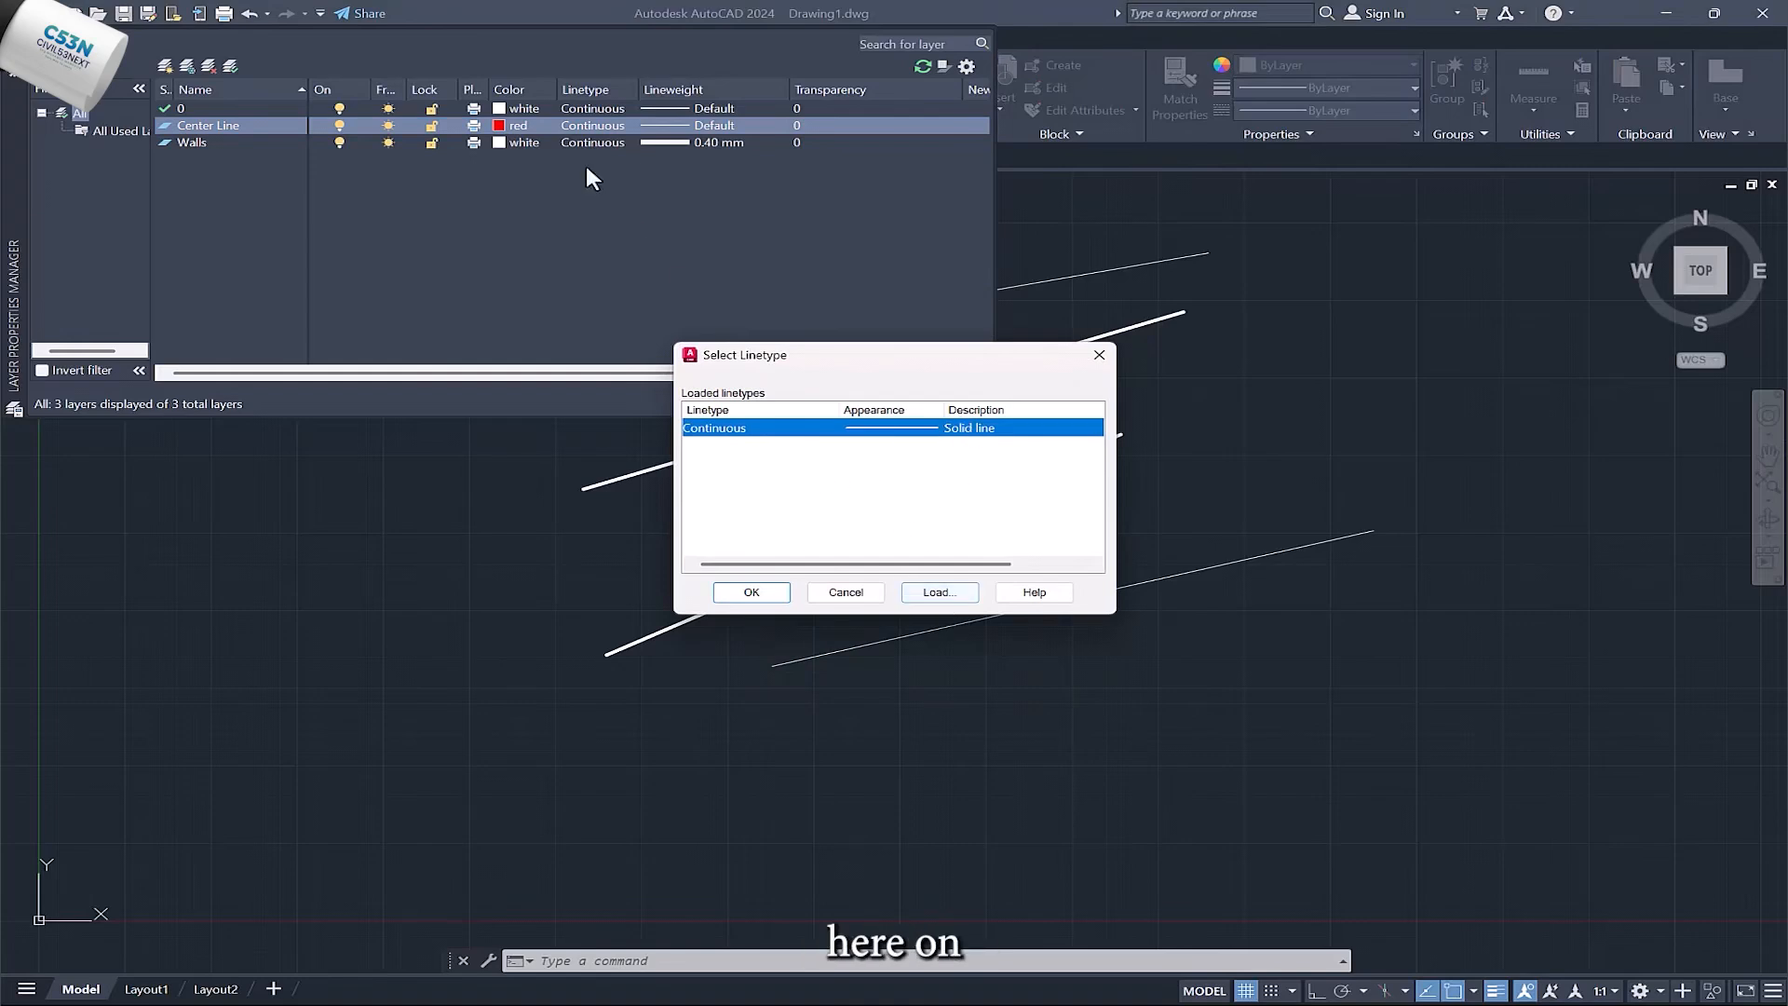
pyautogui.click(935, 592)
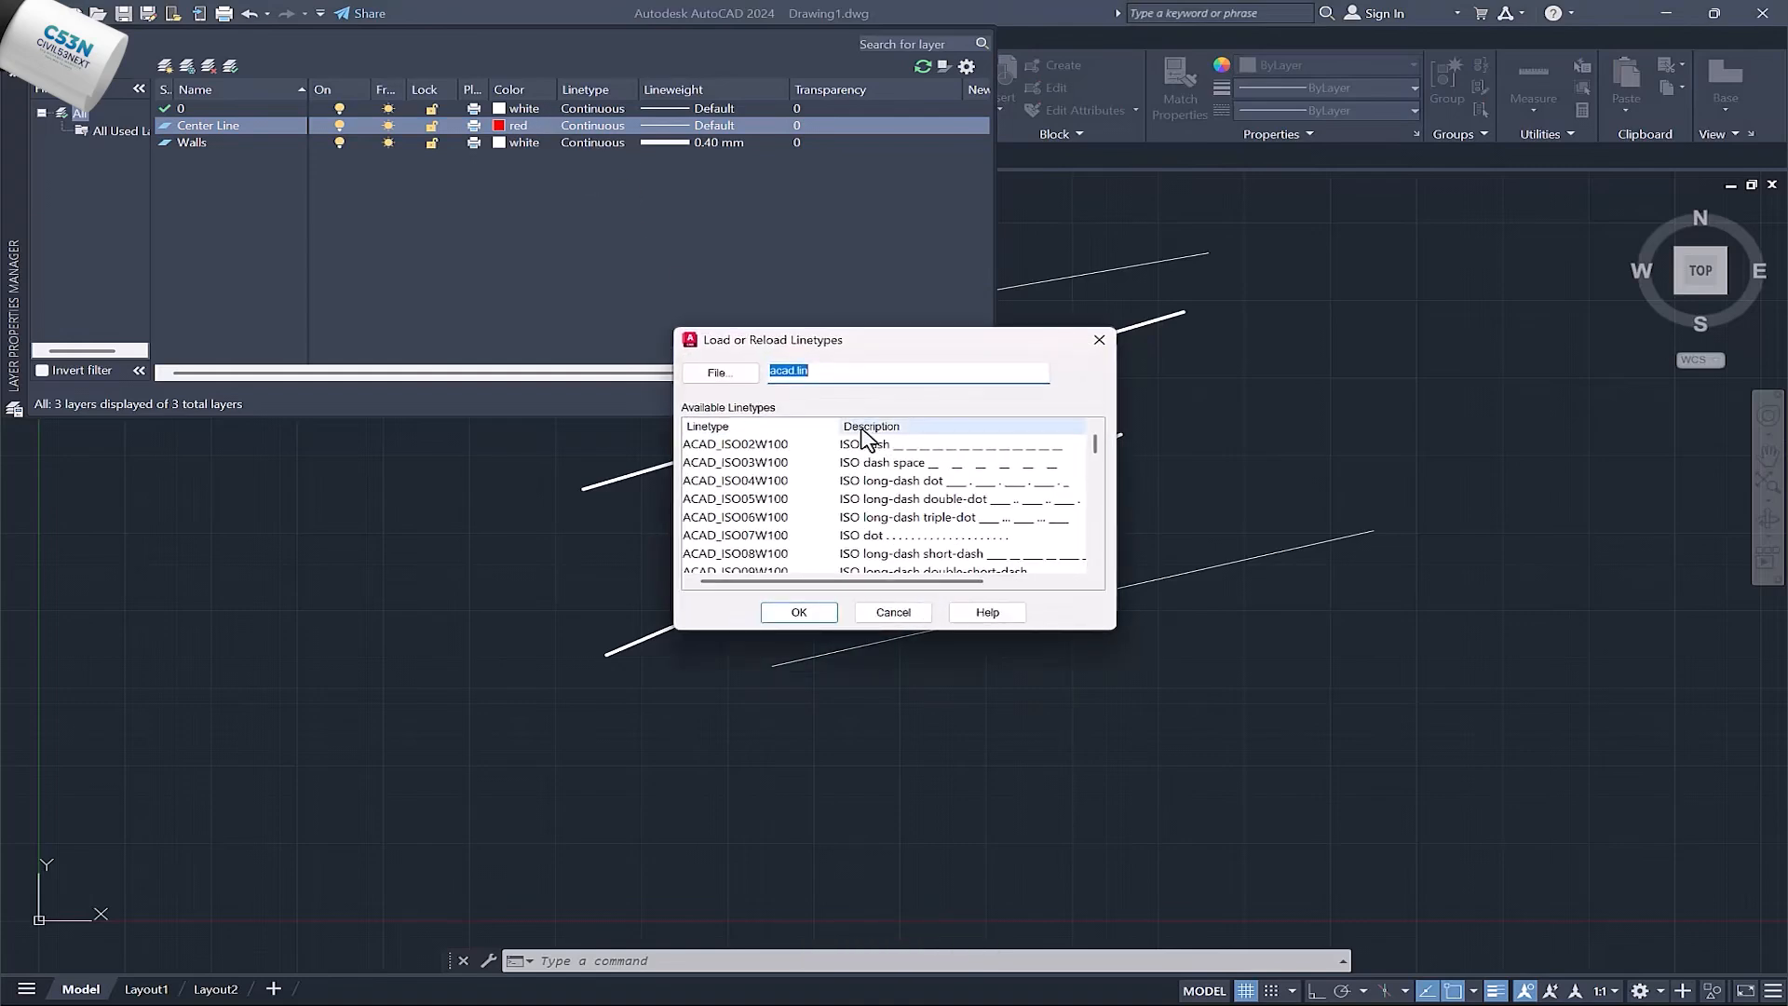
pyautogui.scroll(-5, 908, 526)
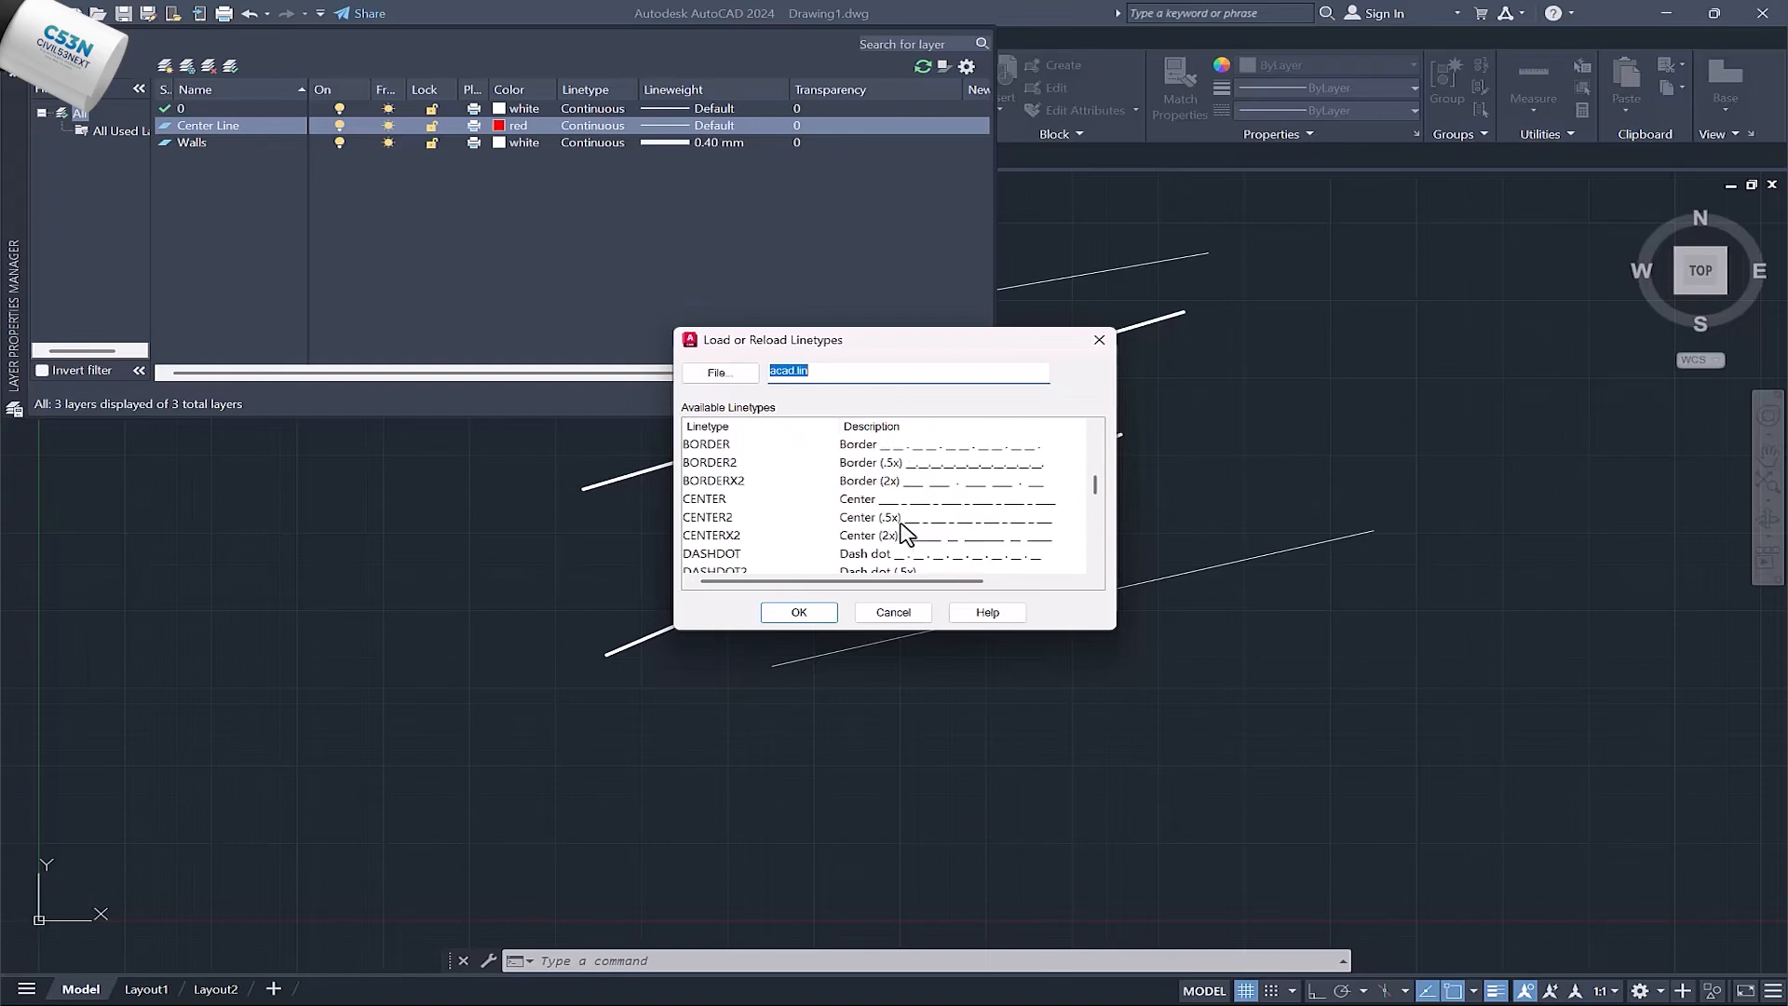
pyautogui.click(853, 523)
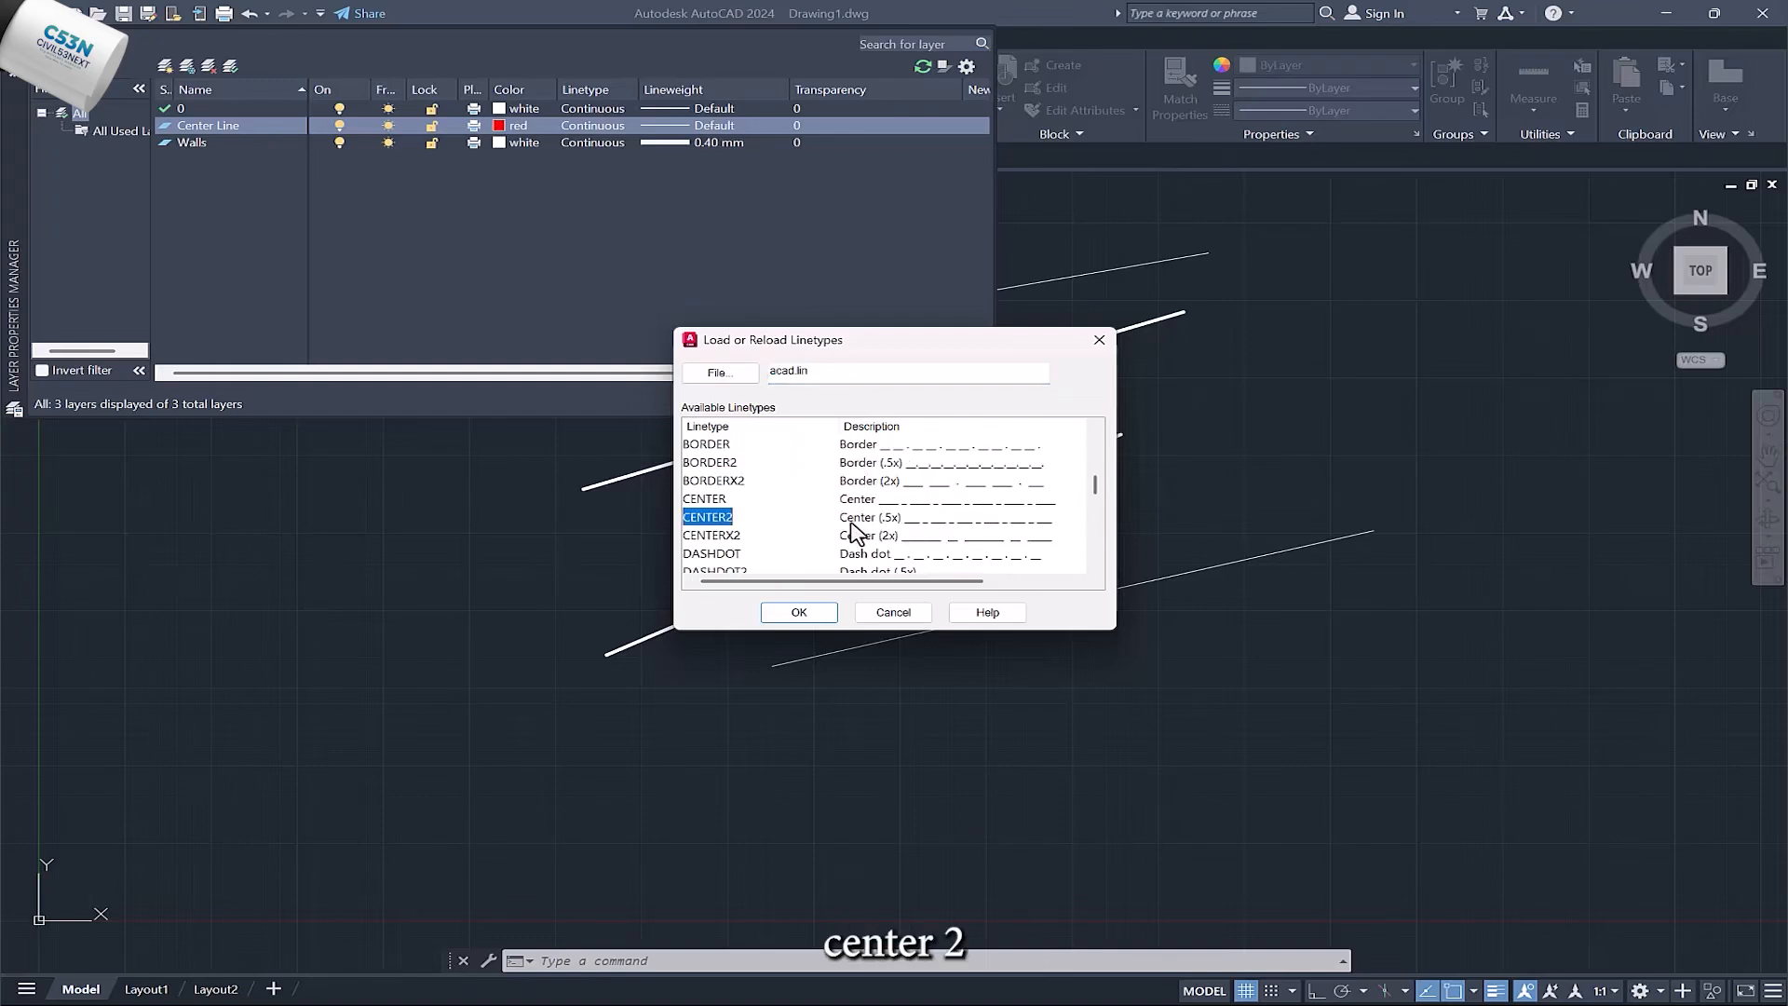
pyautogui.click(801, 612)
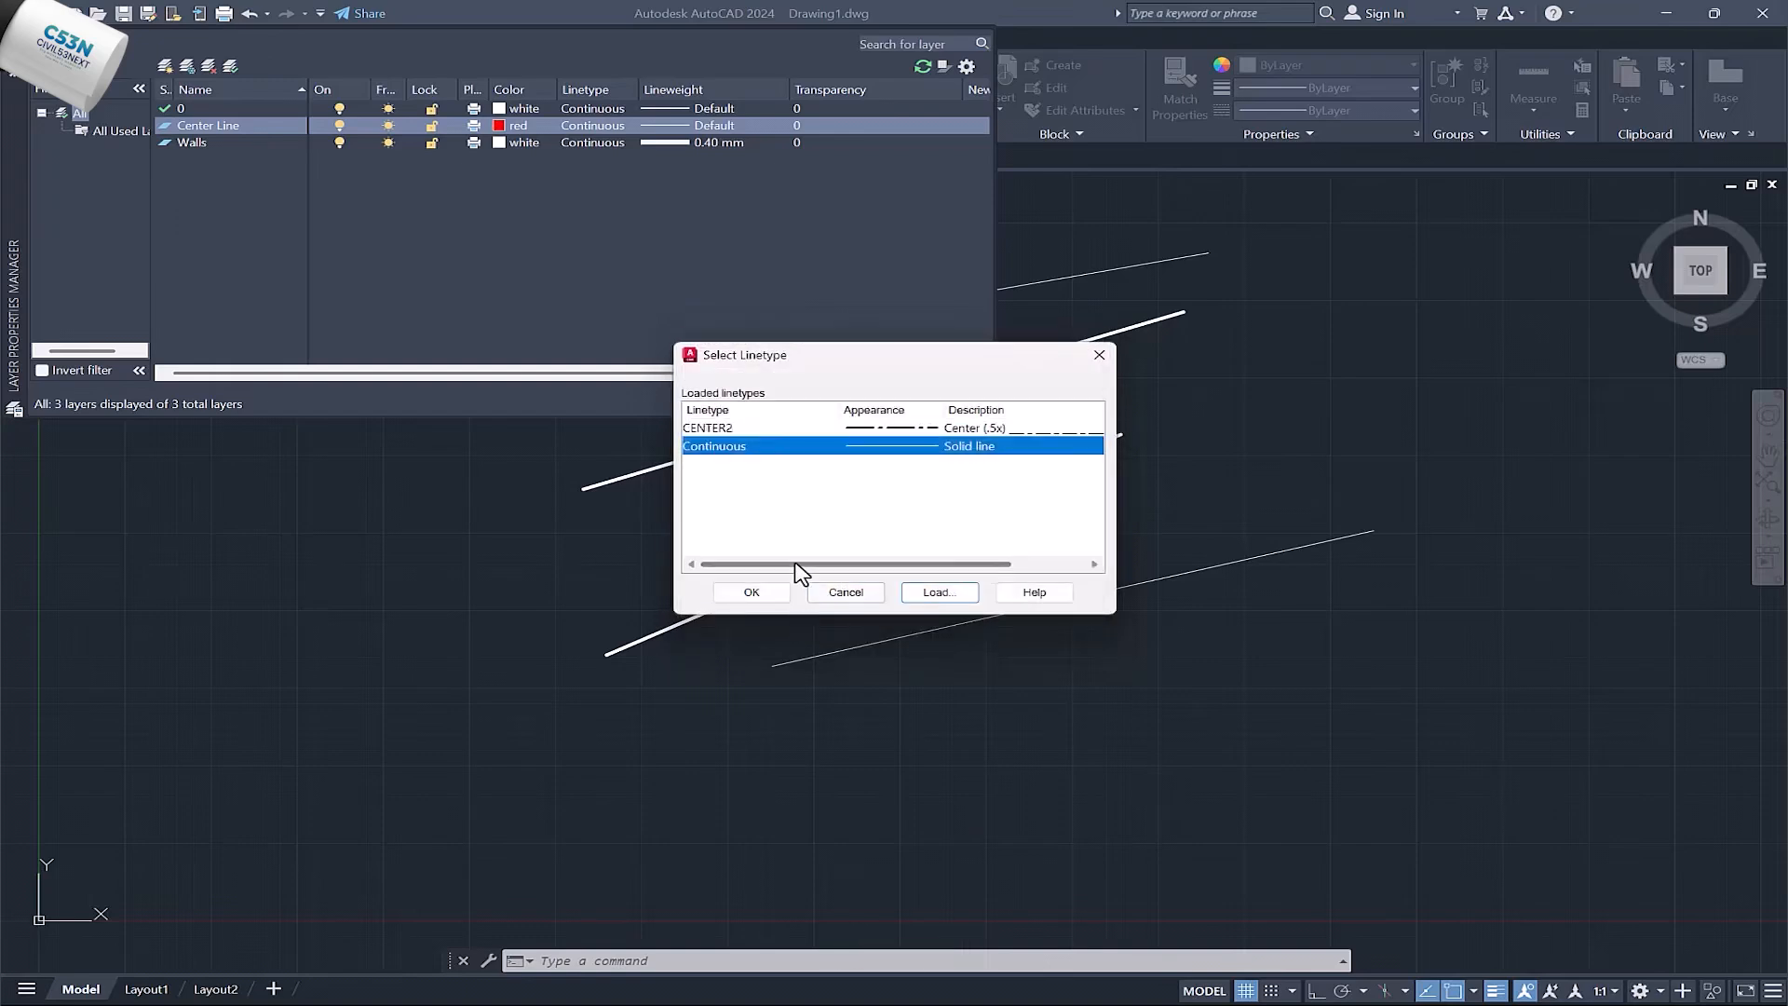
pyautogui.click(752, 592)
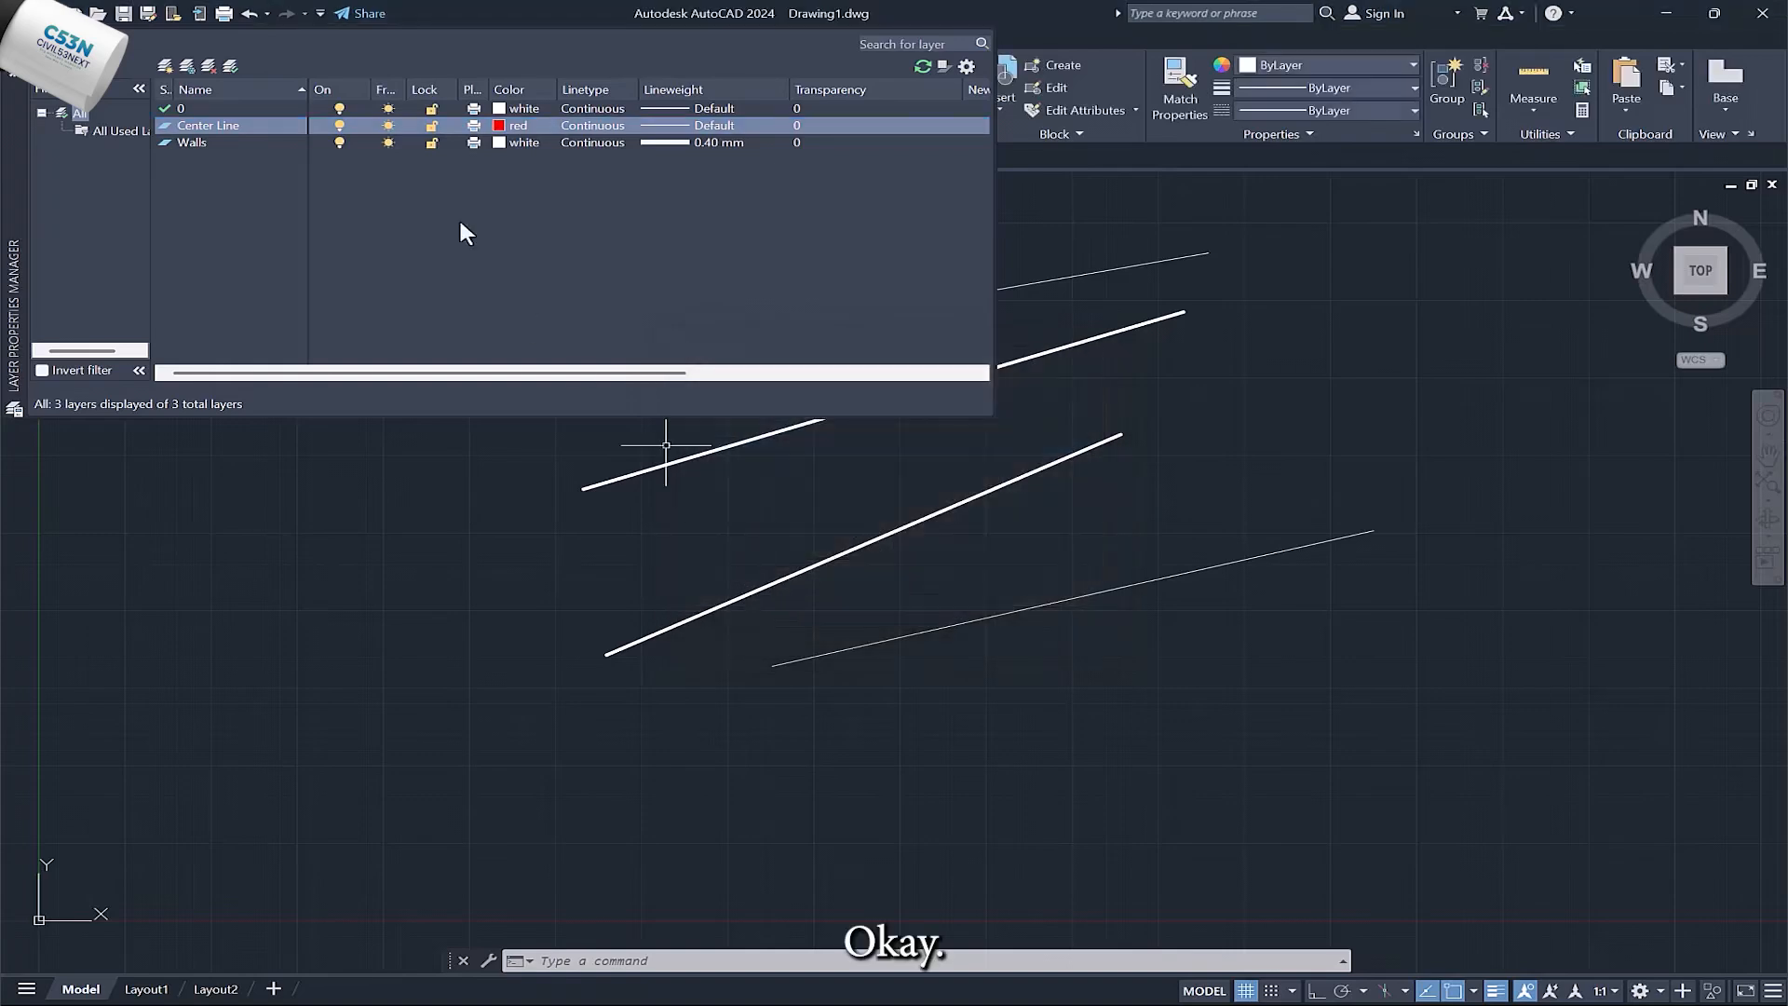
# Assign the CENTER2 linetype to the Center Line layer, make that layer current and close the layer manager
pyautogui.click(591, 129)
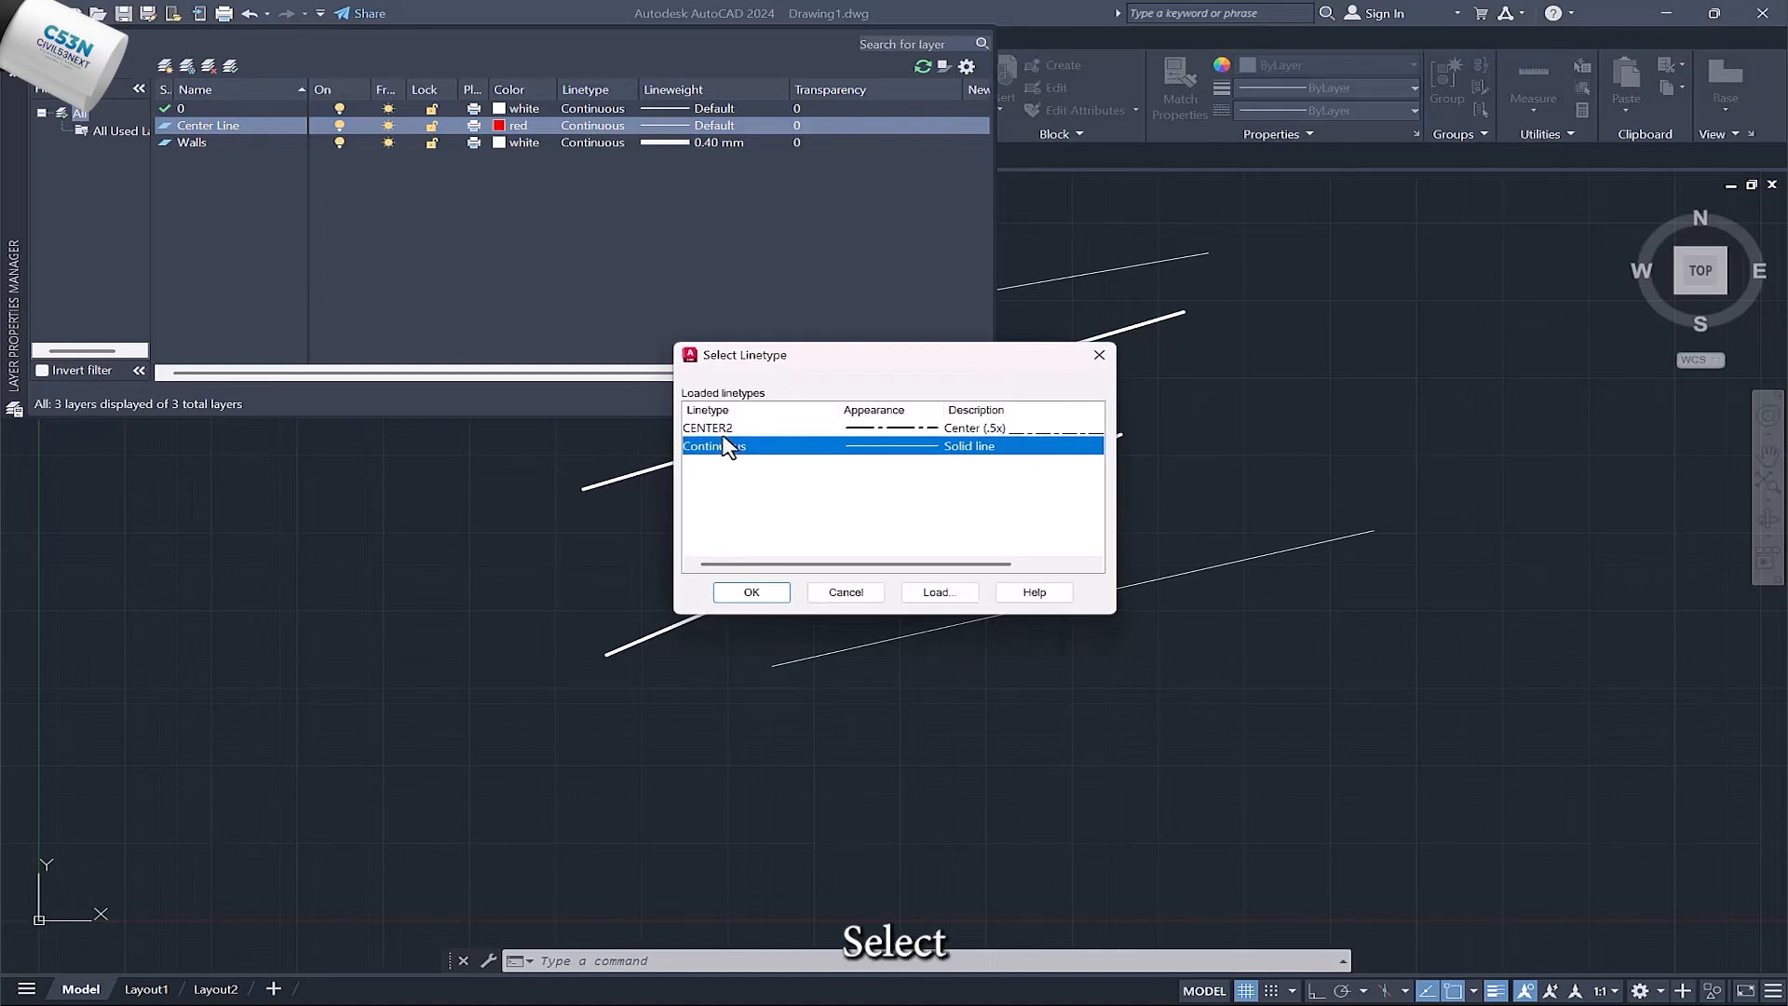
pyautogui.click(719, 428)
pyautogui.click(751, 592)
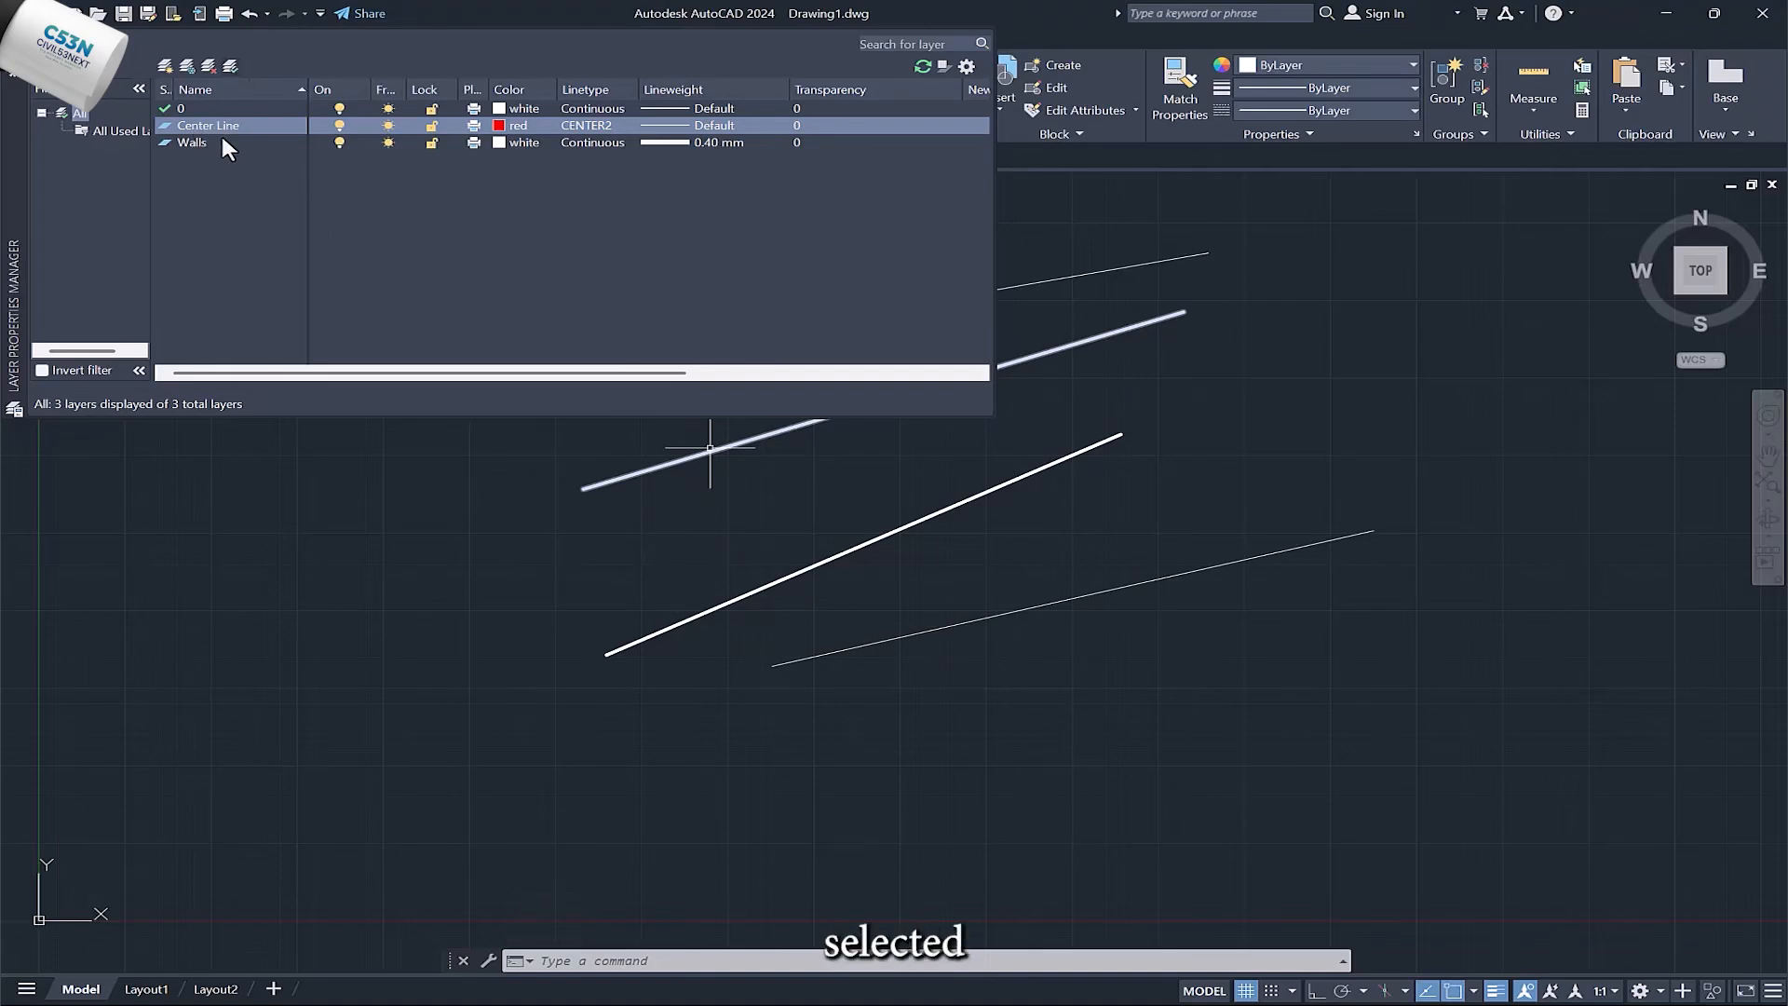
pyautogui.click(232, 66)
pyautogui.click(13, 40)
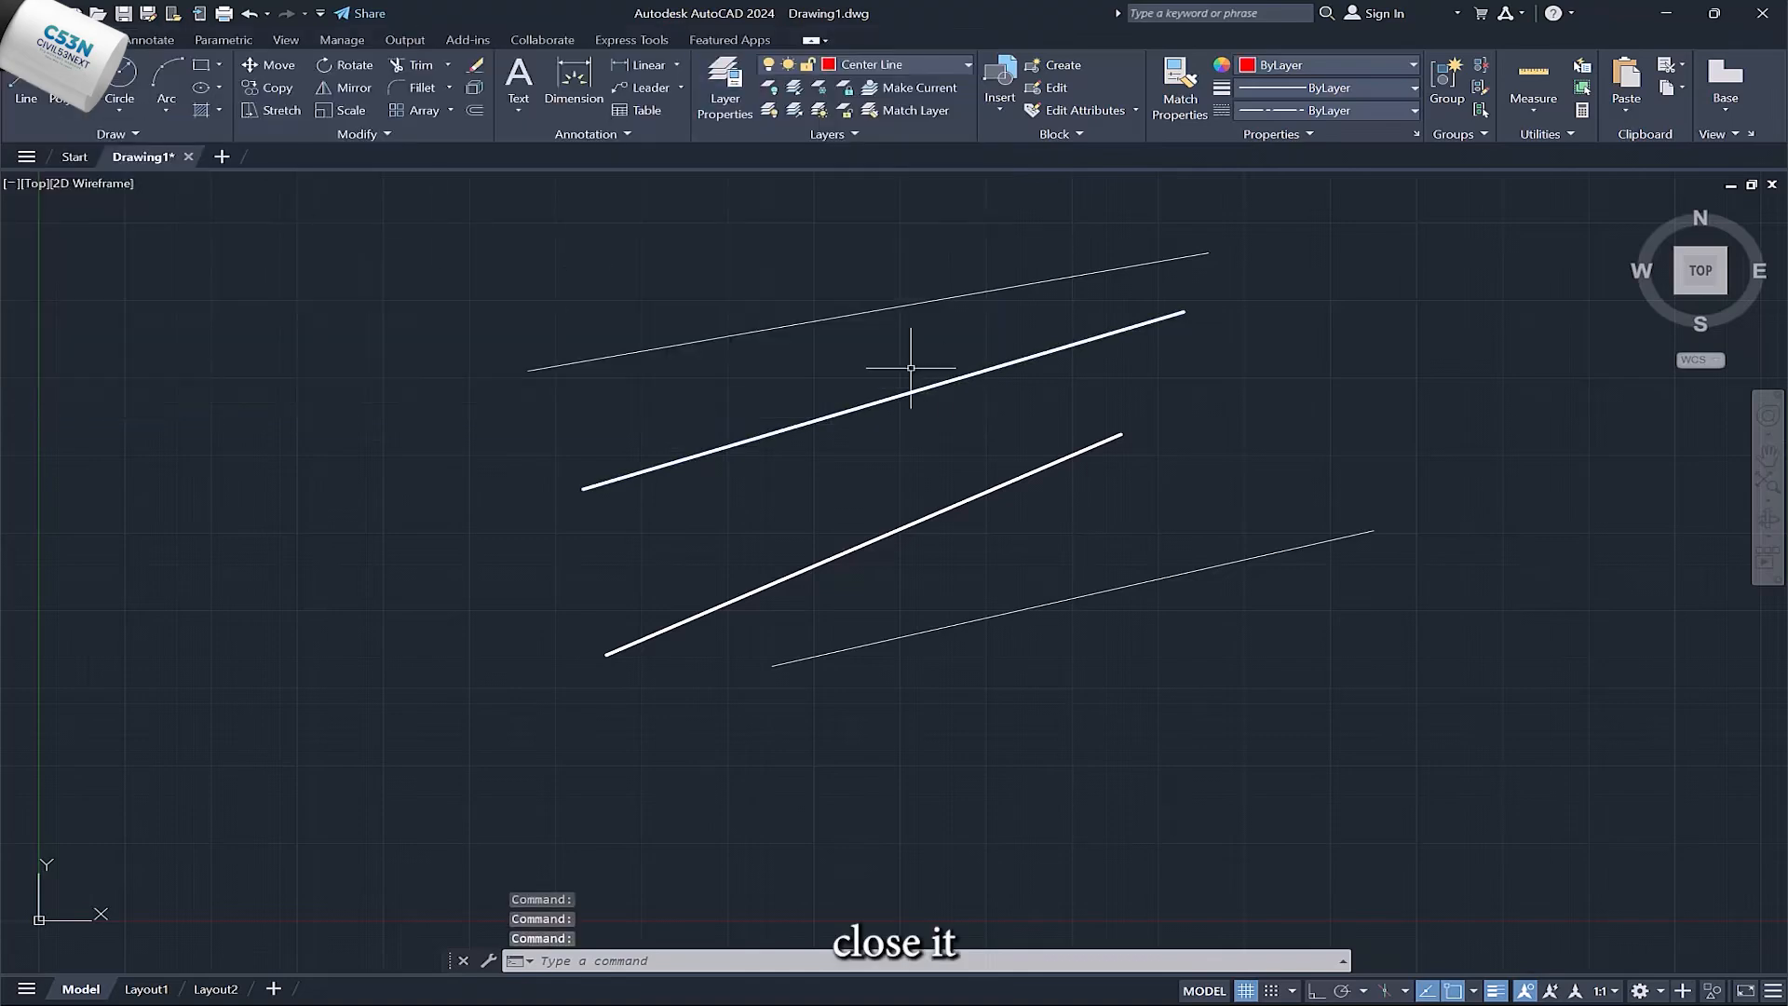
# Draw a rising line on the Center Line layer between the lower Walls line and the lowest layer 0 line
pyautogui.click(26, 87)
pyautogui.click(929, 576)
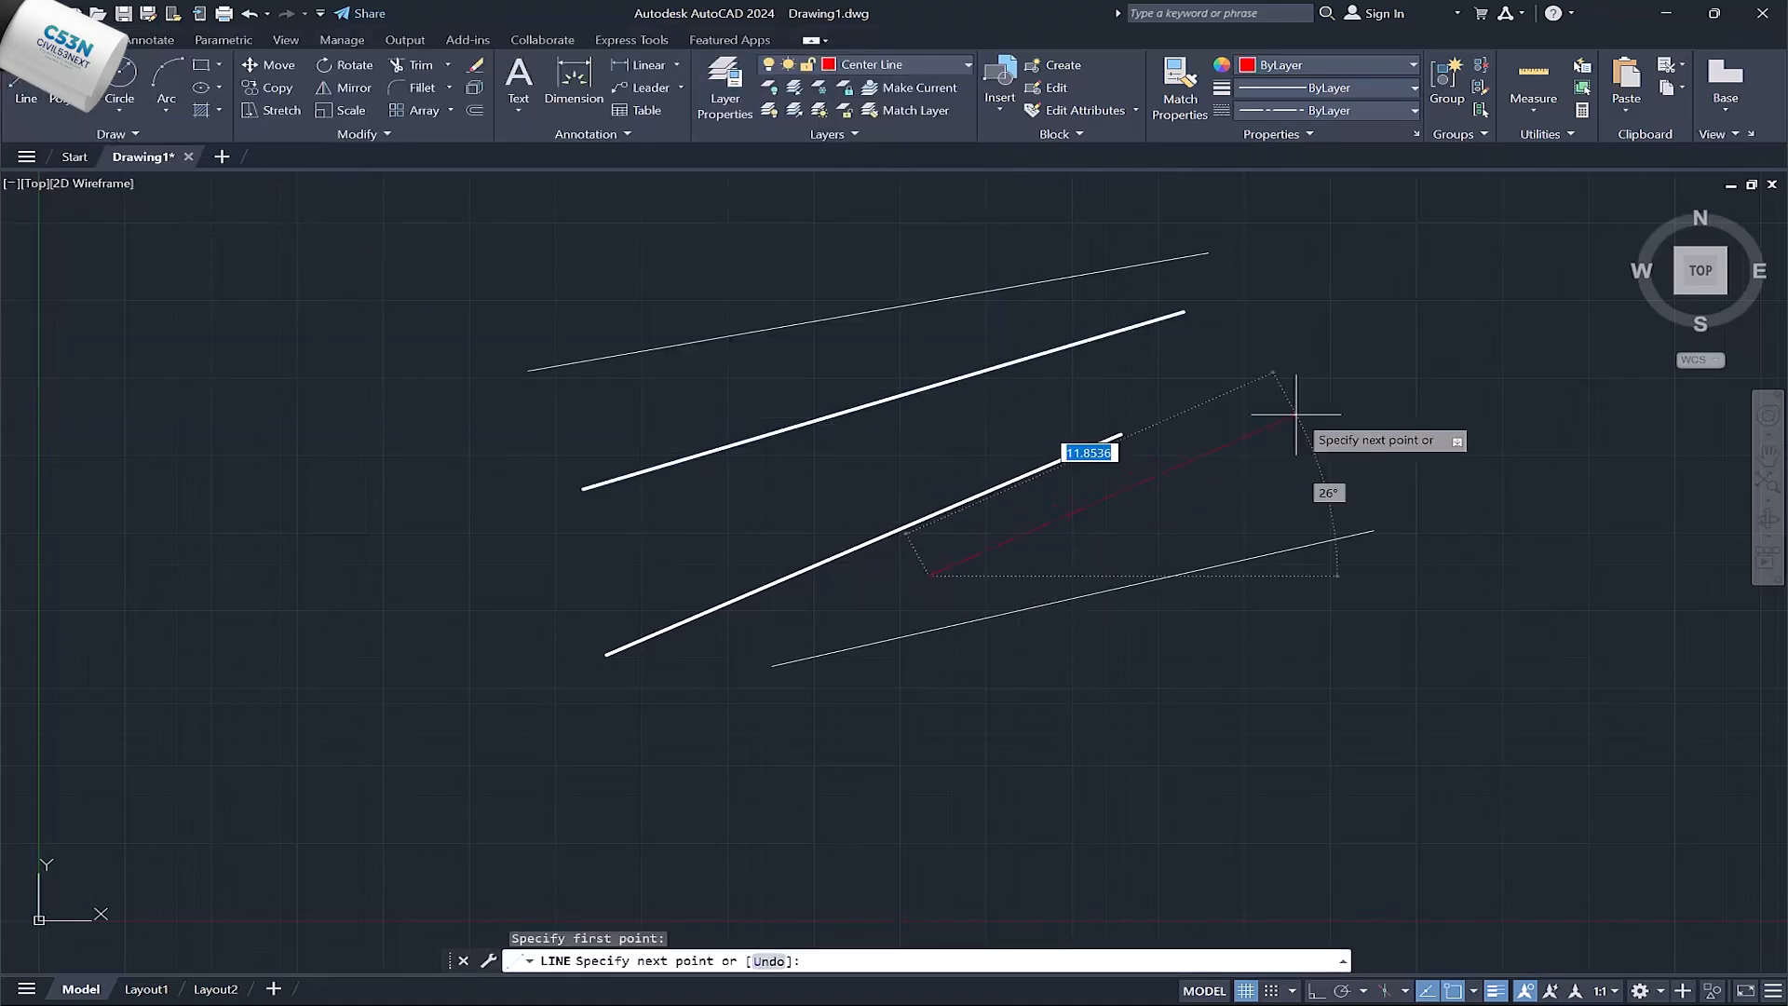
pyautogui.click(1442, 622)
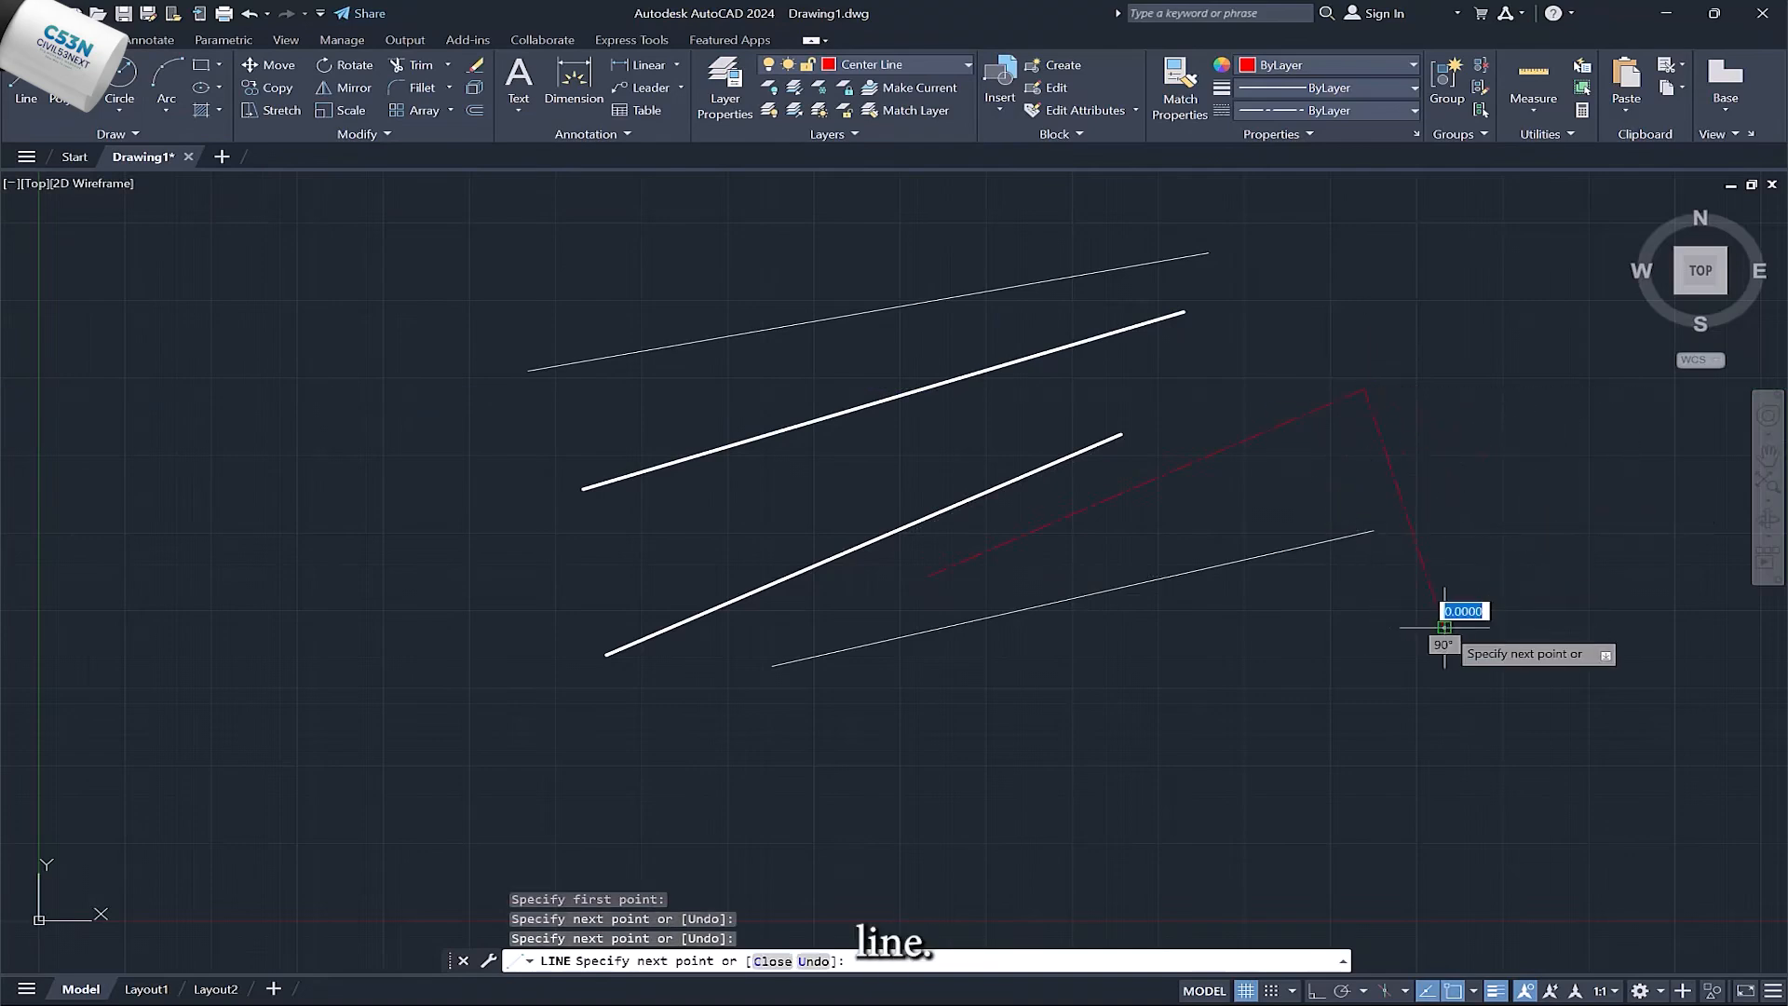
pyautogui.press('Escape')
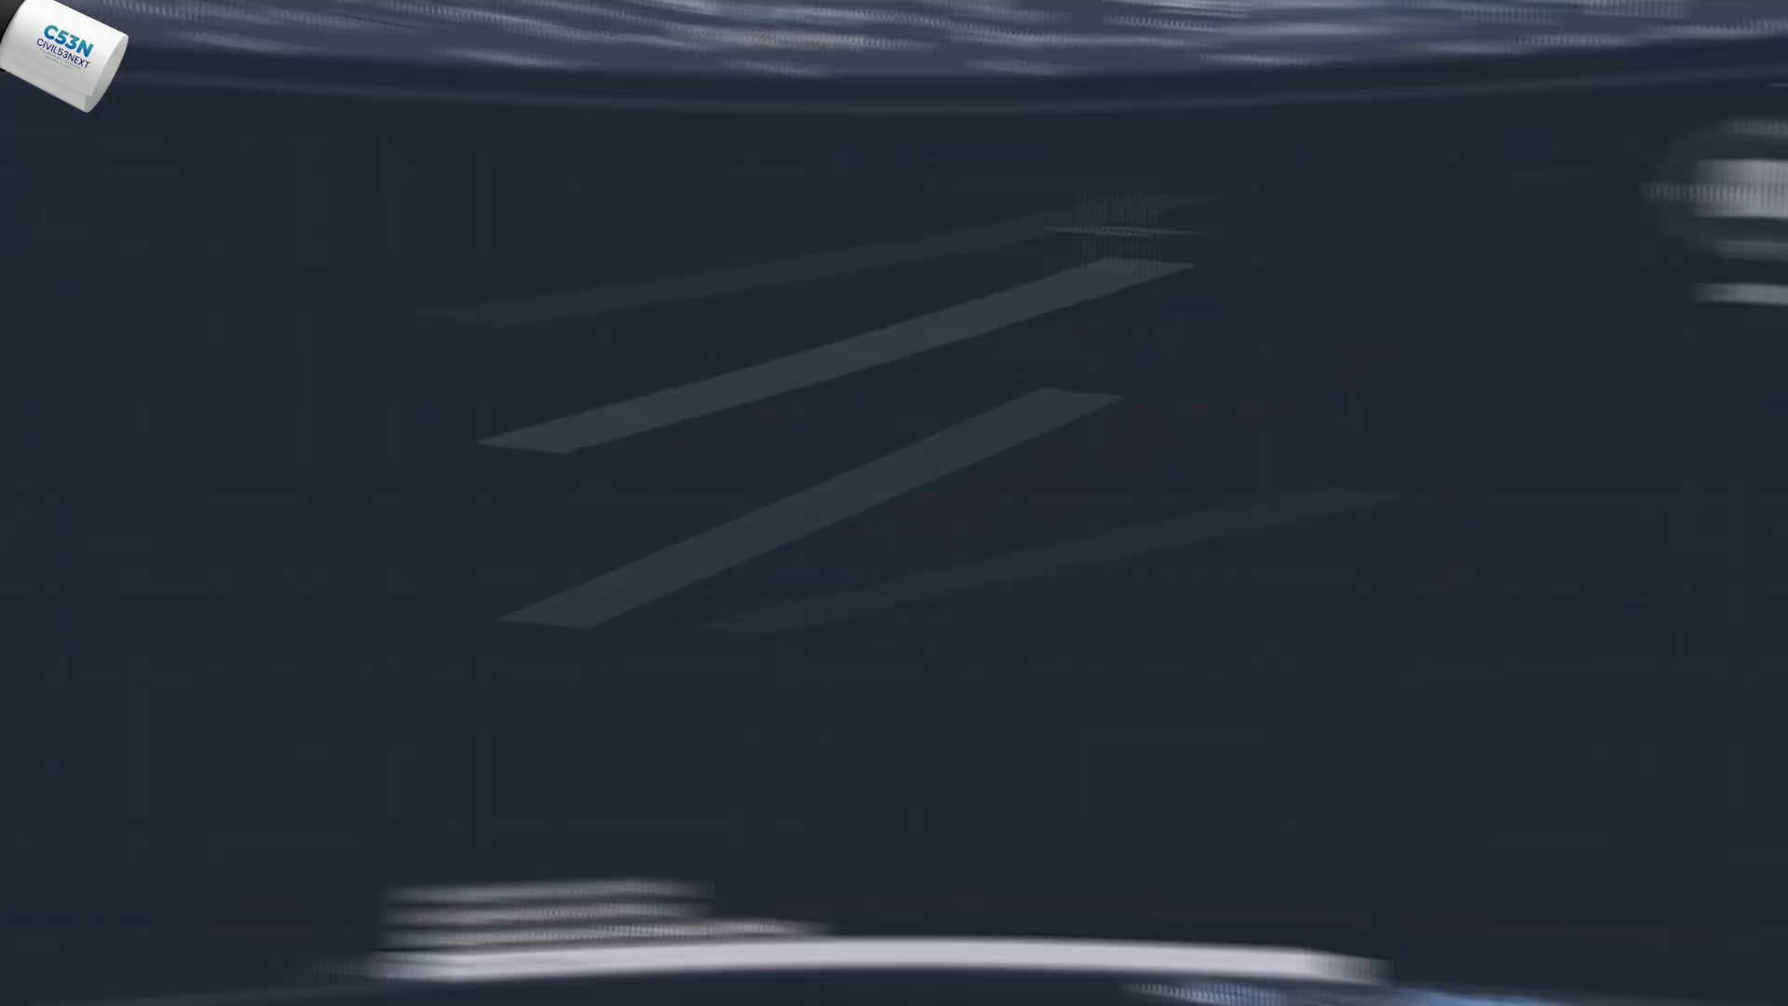
pyautogui.click(1498, 506)
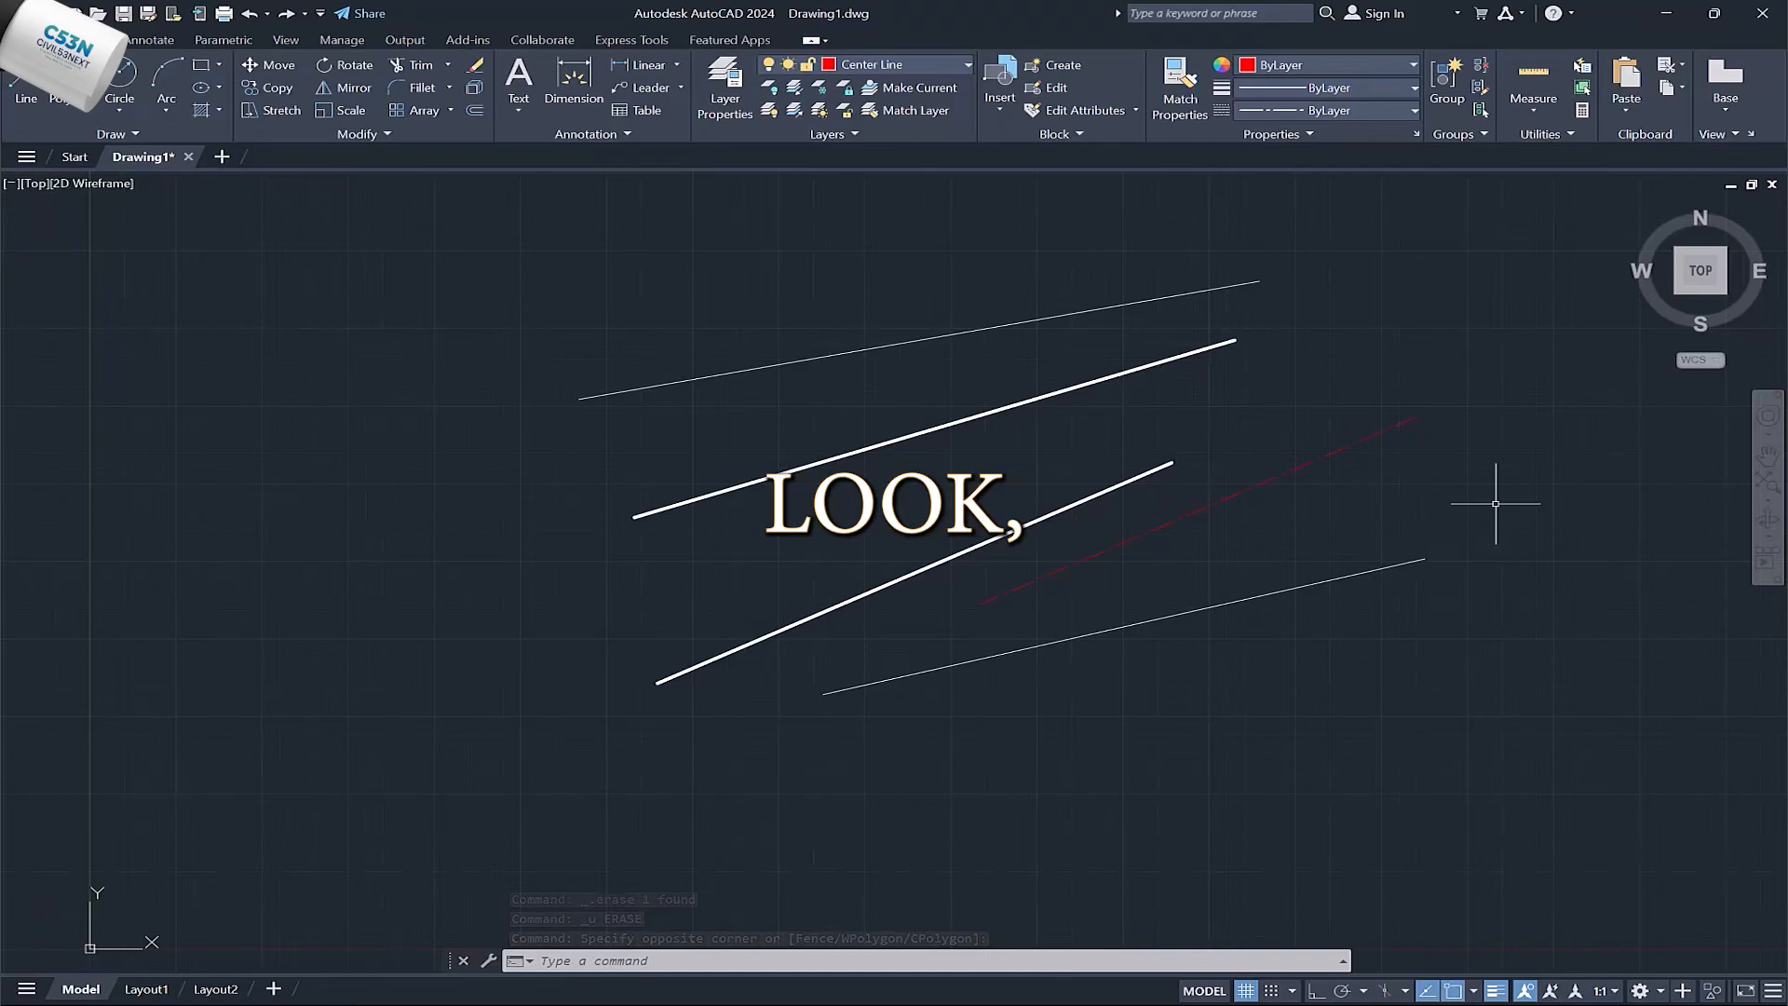
# Freeze the Walls layer and thaw it again
pyautogui.click(912, 67)
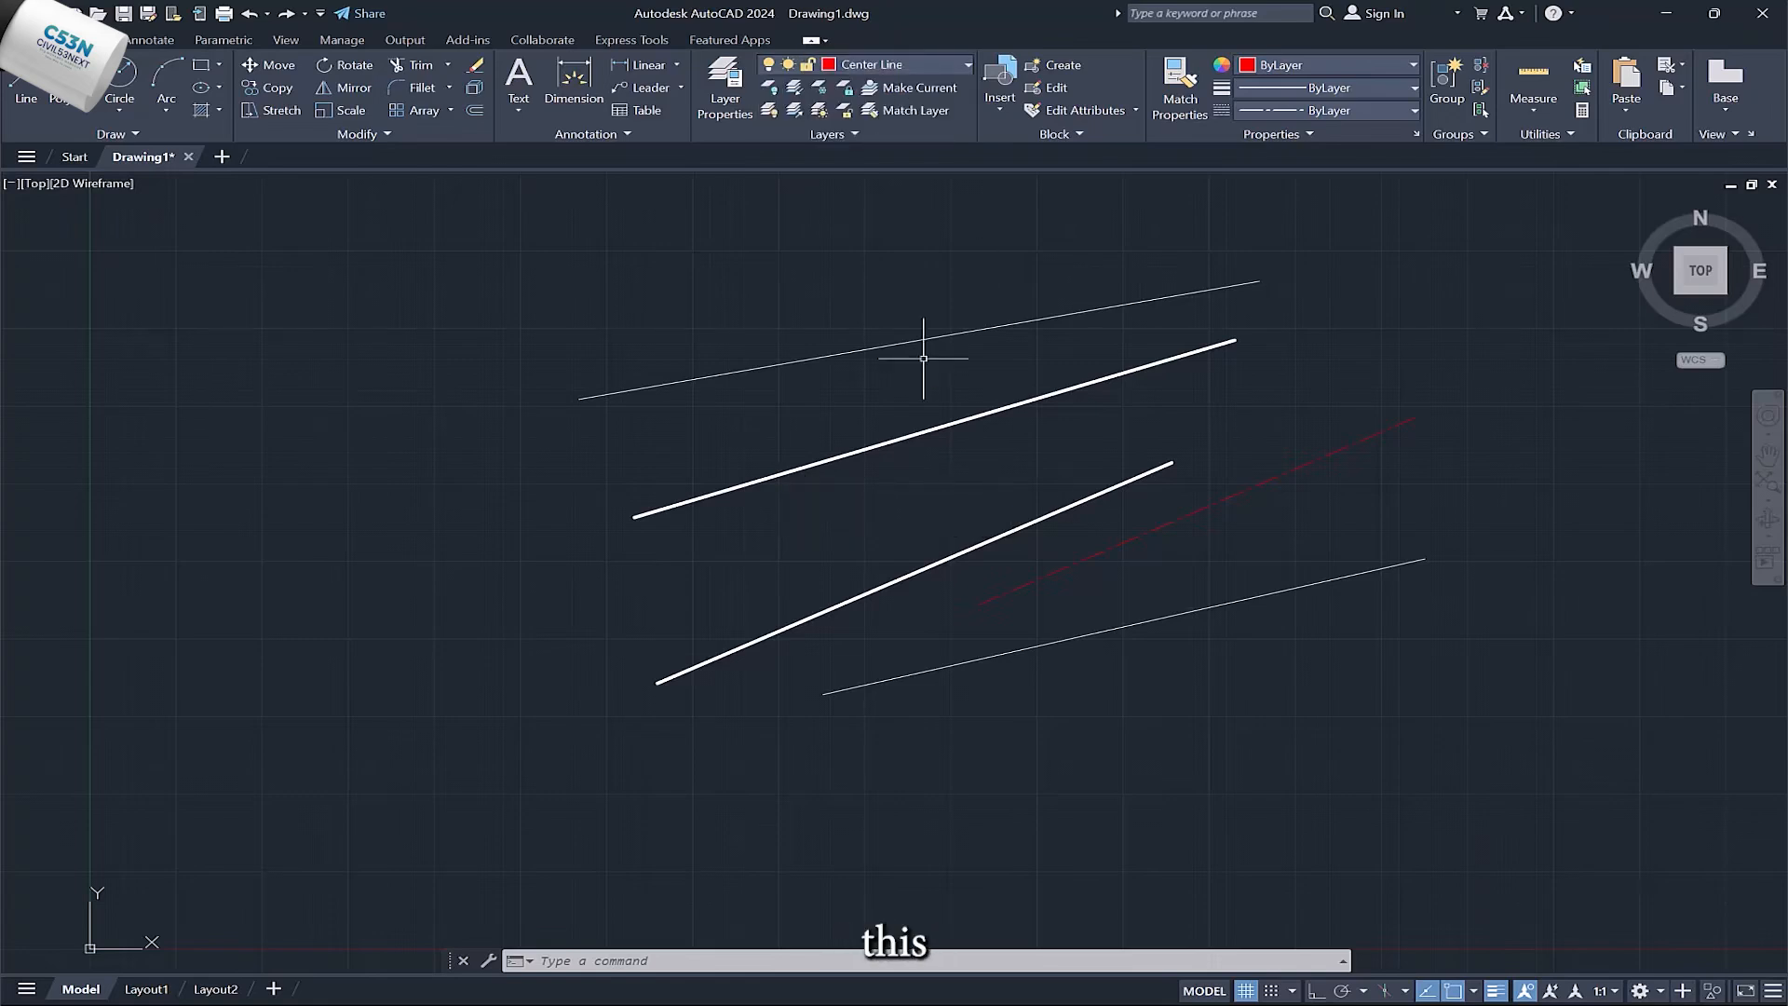
pyautogui.click(989, 414)
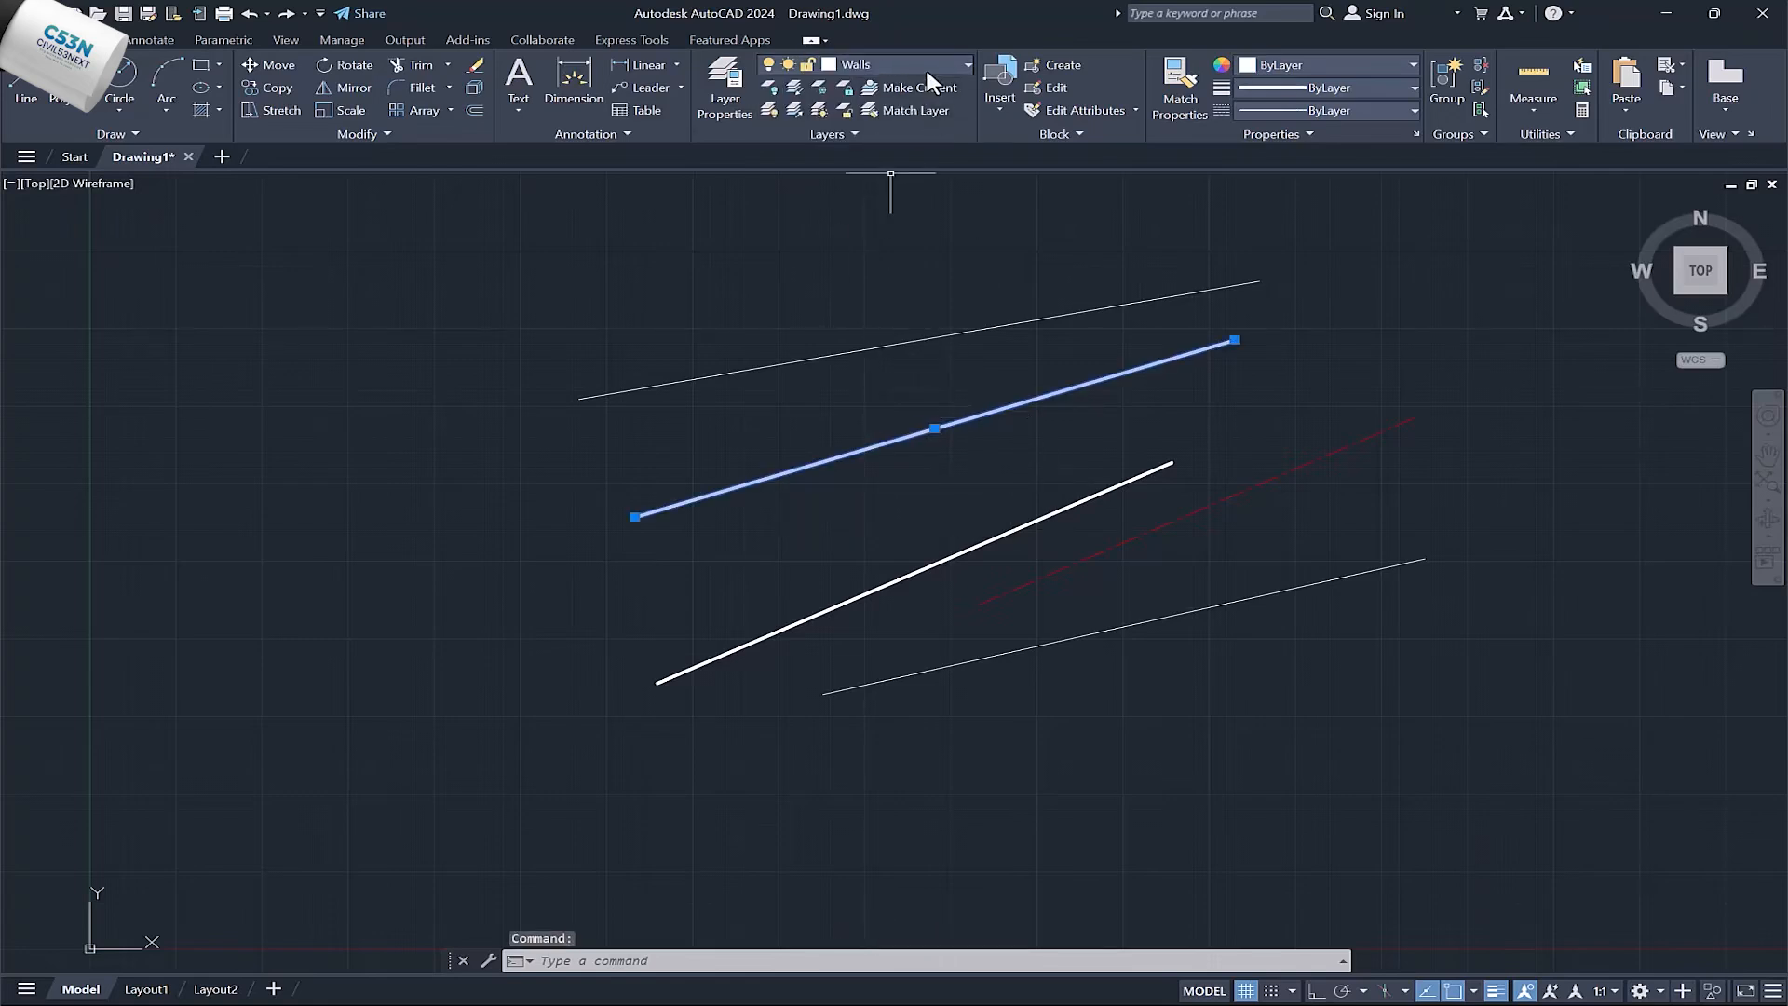
pyautogui.click(780, 67)
pyautogui.click(793, 133)
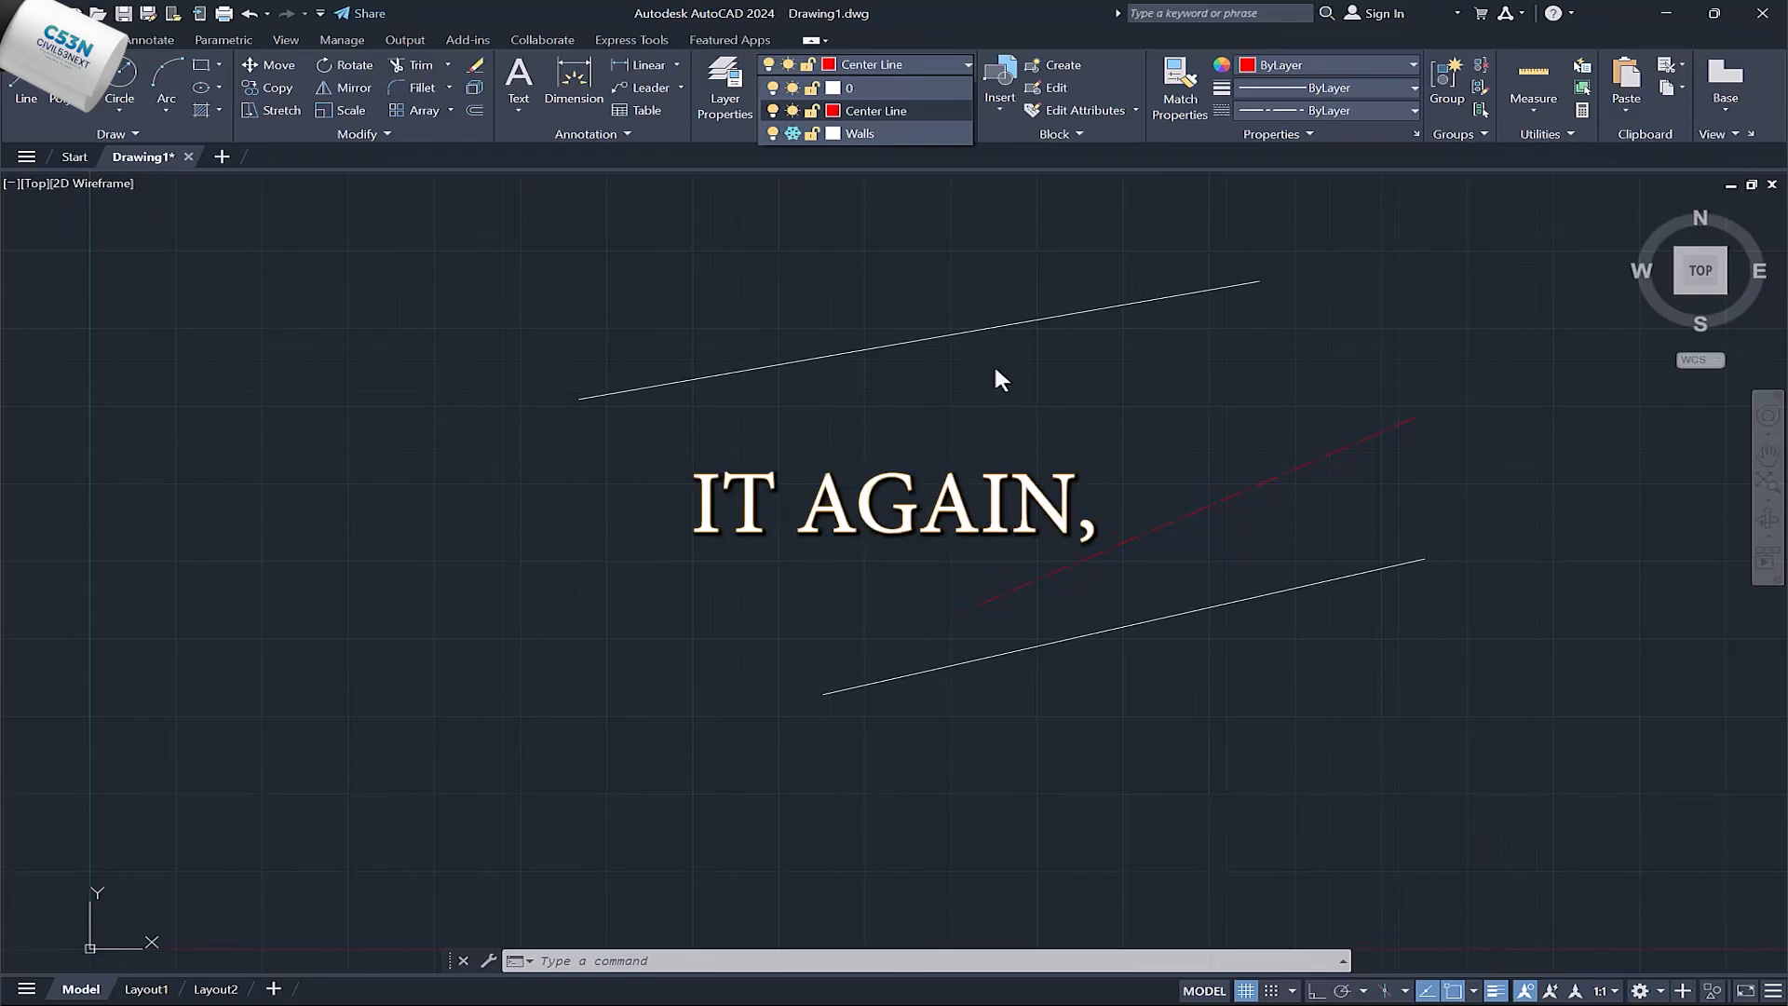
pyautogui.click(793, 134)
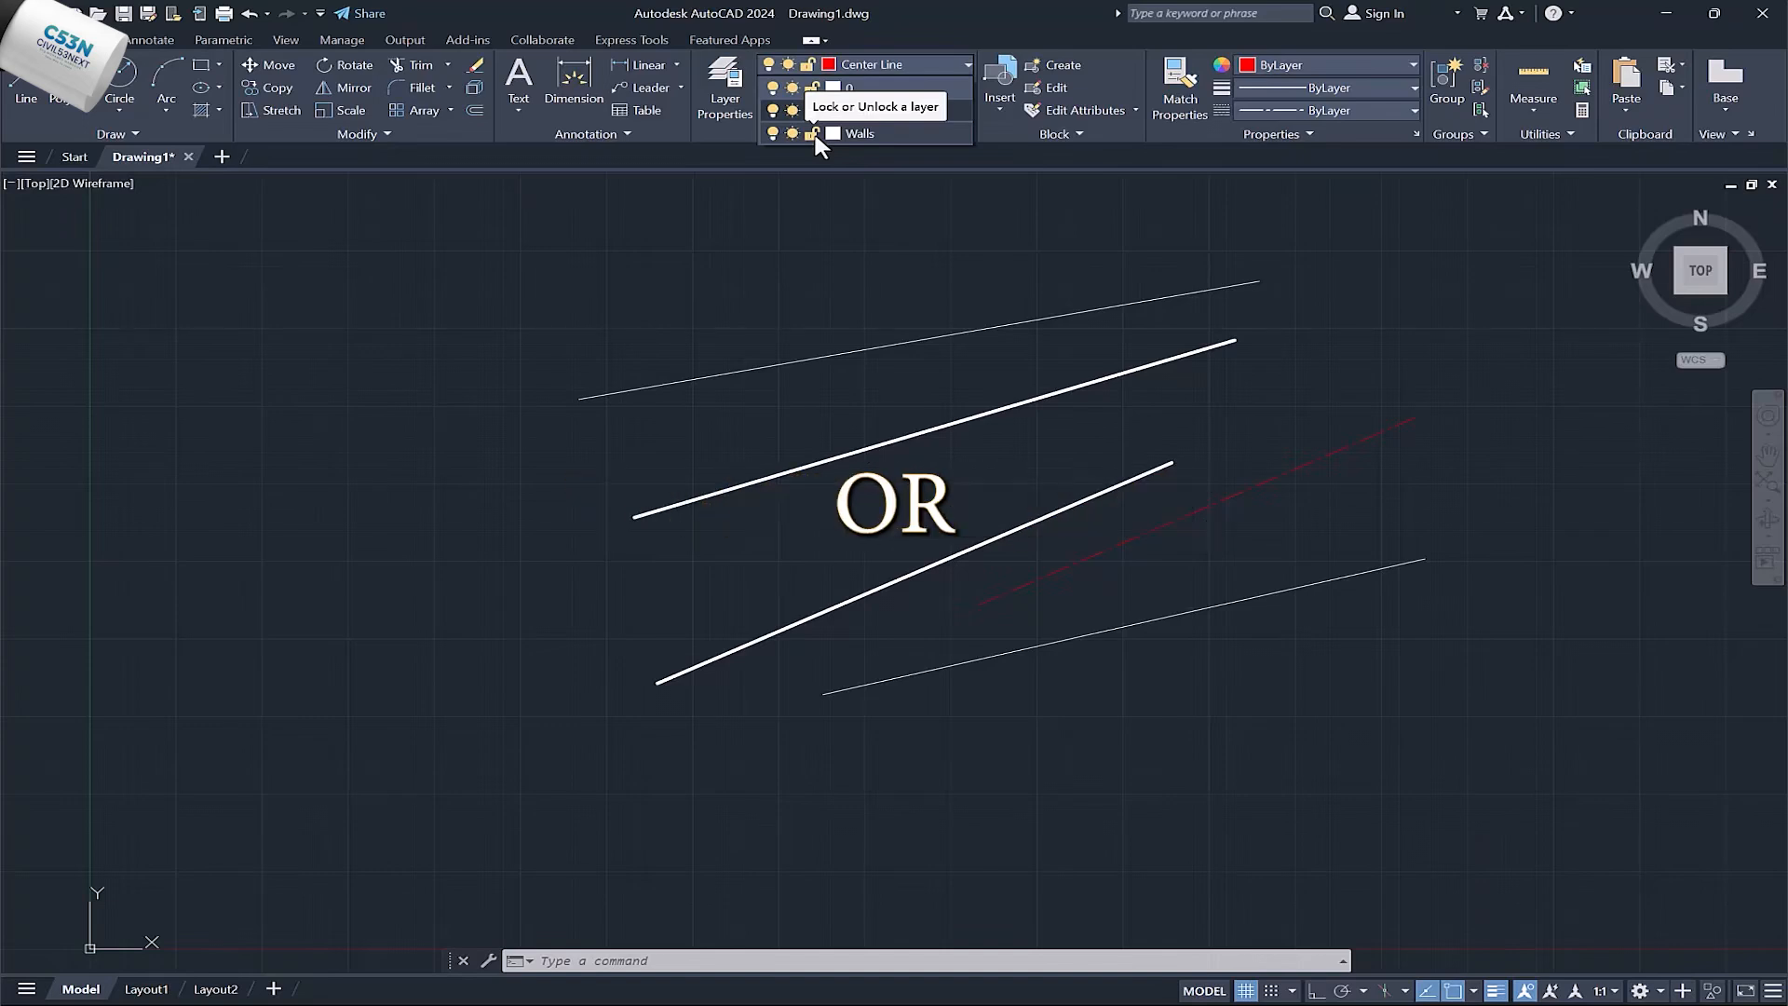
# Select the upper Walls line and lock the Walls layer
pyautogui.click(886, 447)
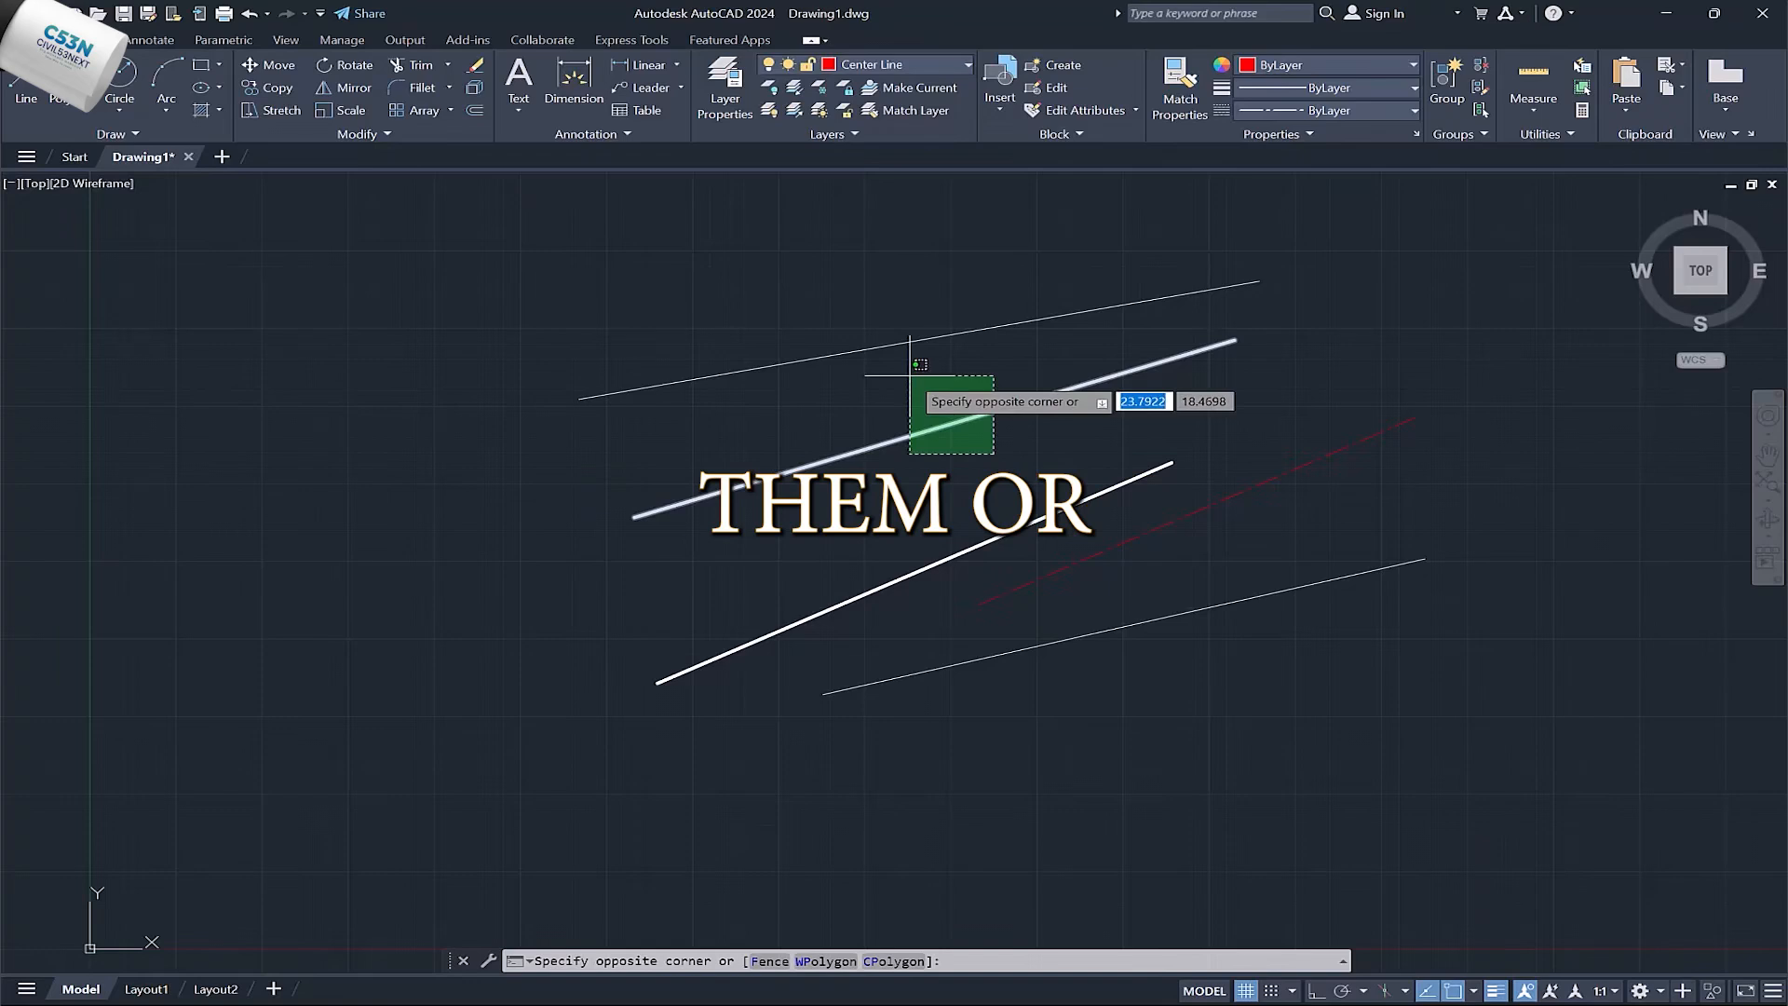
pyautogui.click(815, 400)
pyautogui.click(919, 65)
pyautogui.click(810, 133)
pyautogui.click(809, 133)
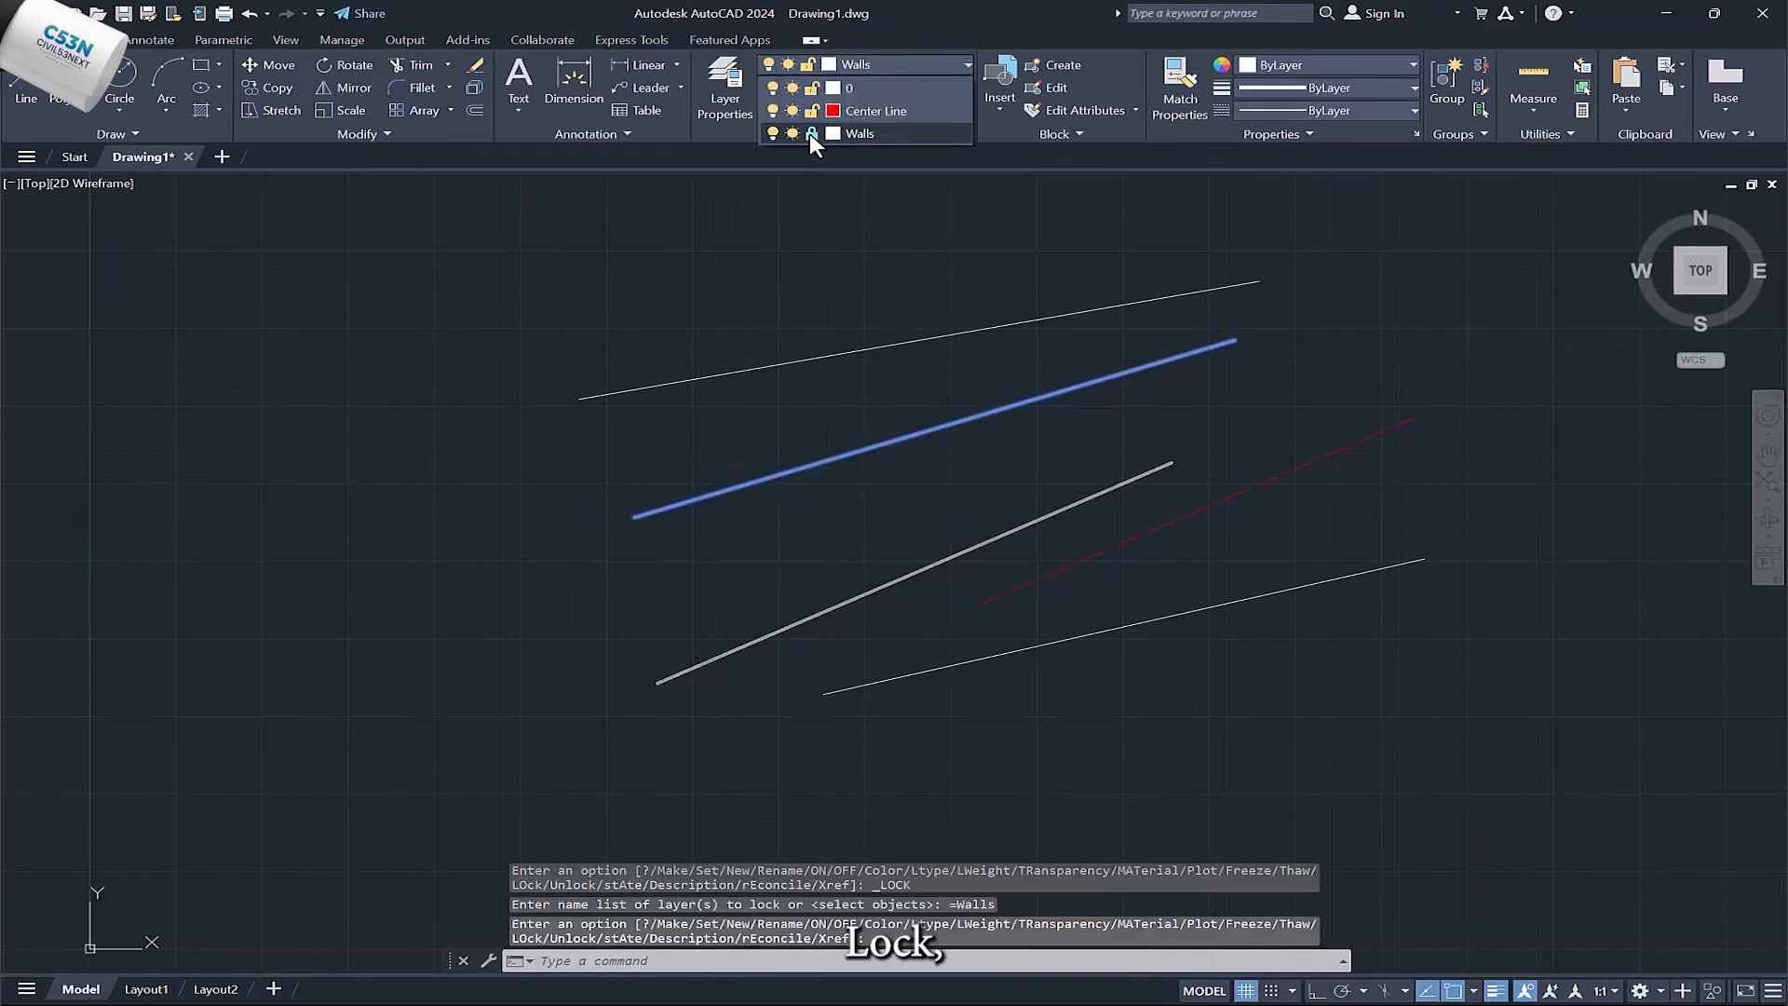
# Try to erase both lines on the locked Walls layer, and cancel the Erase command
pyautogui.click(885, 415)
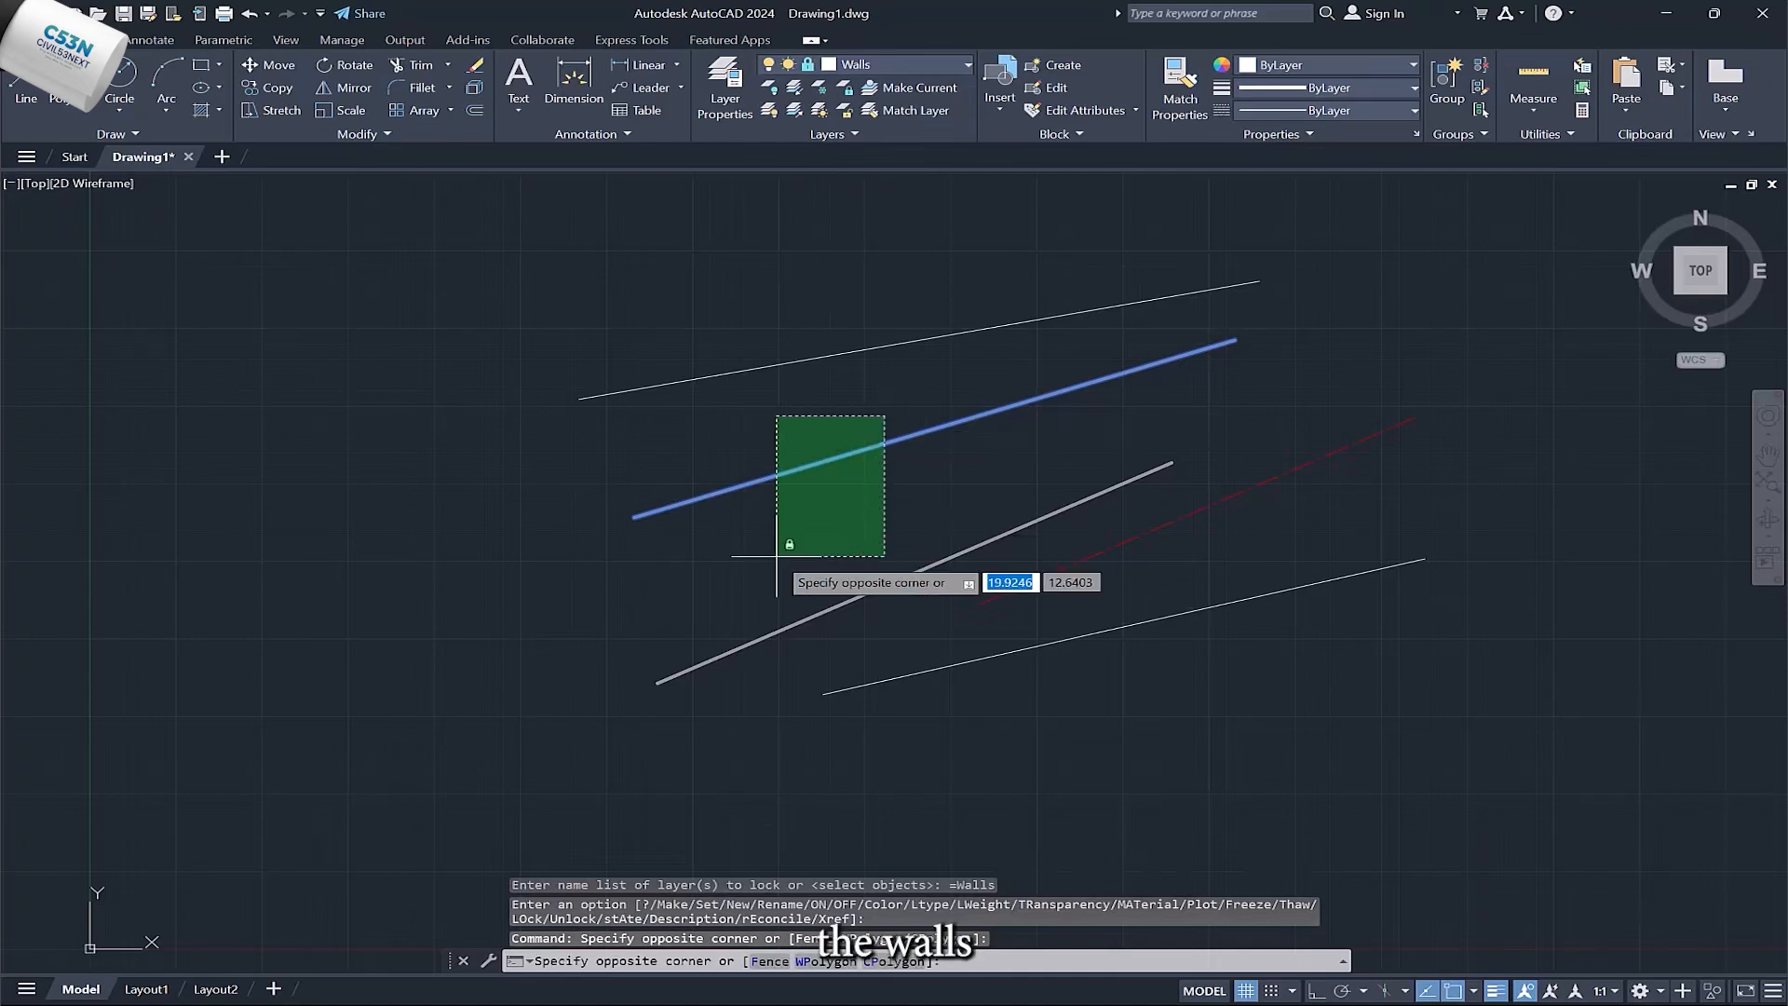
pyautogui.click(784, 545)
pyautogui.click(713, 660)
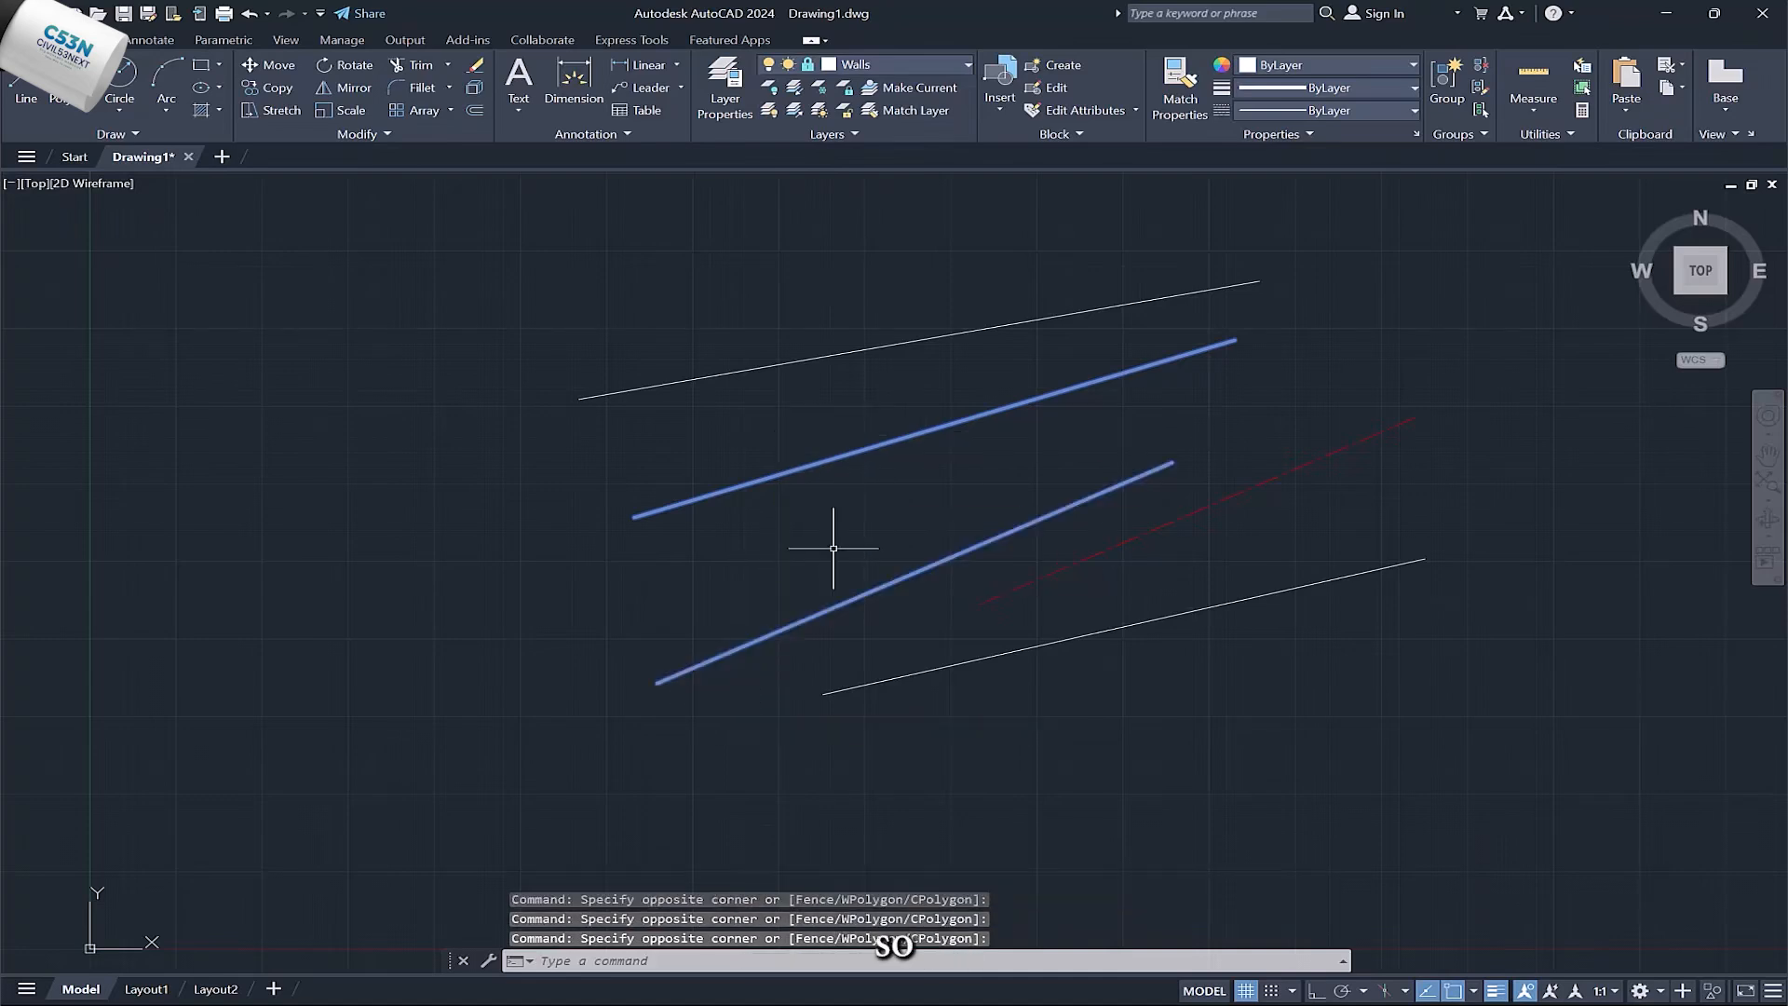
pyautogui.press('Delete')
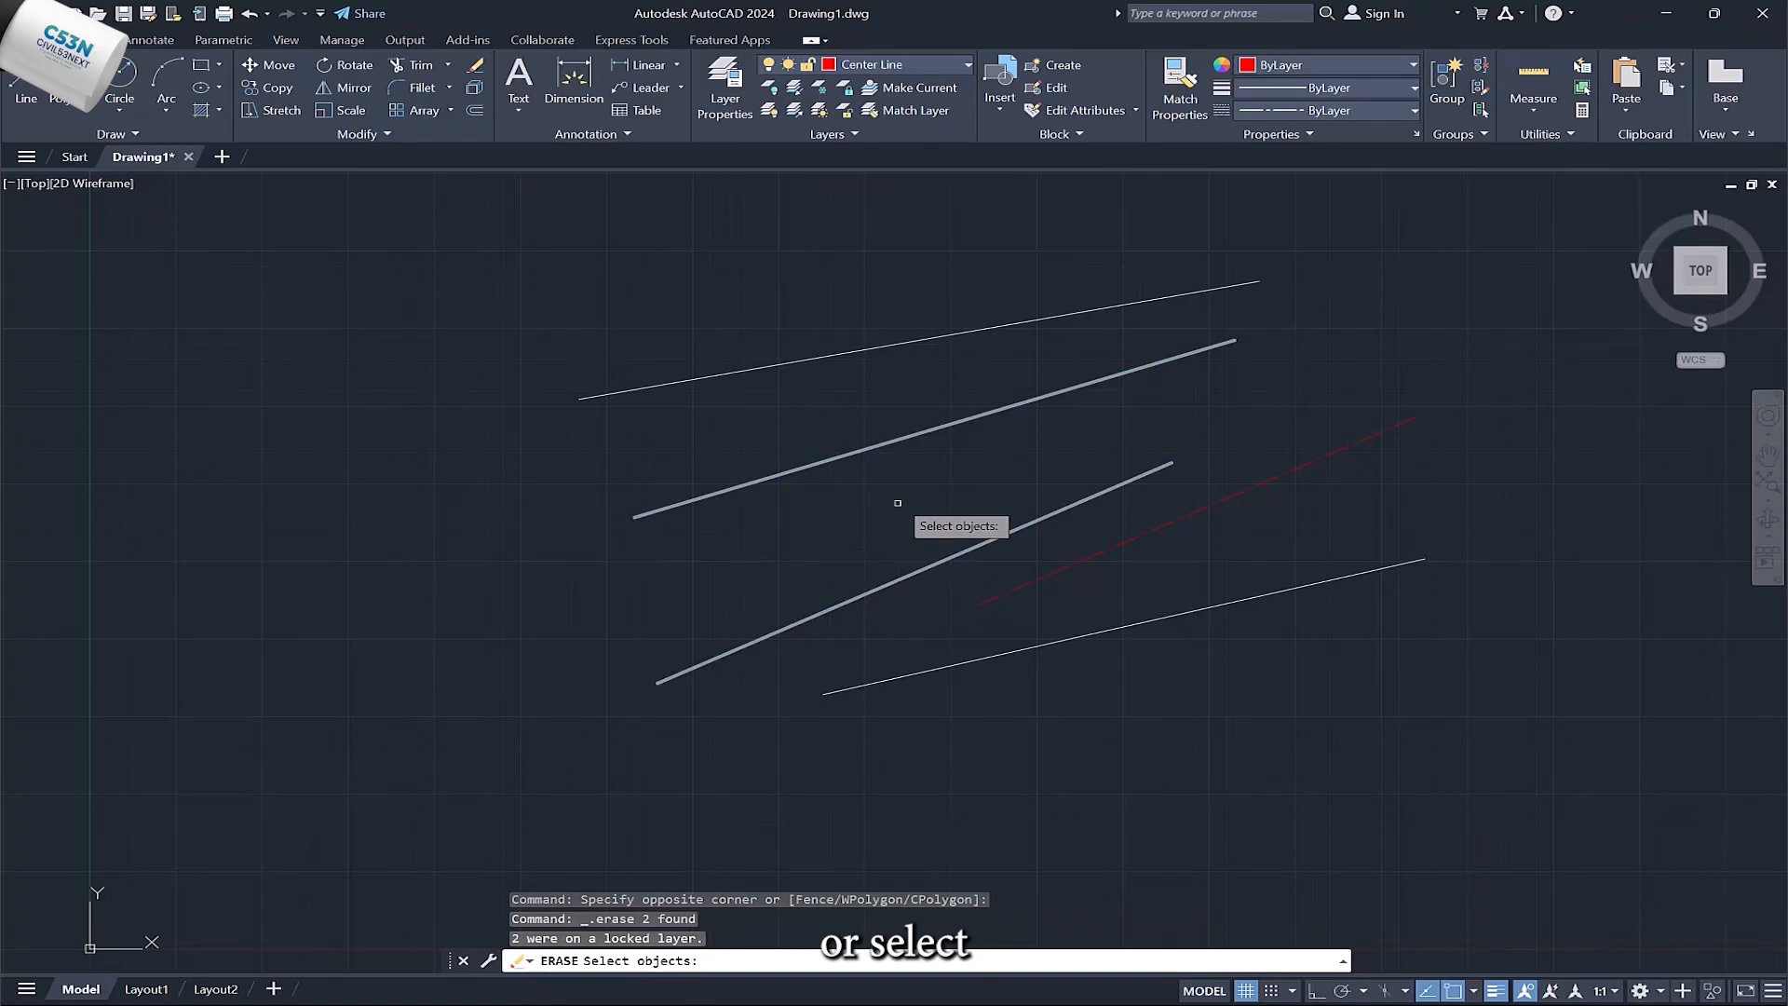
pyautogui.click(898, 500)
pyautogui.click(782, 413)
pyautogui.press('Escape')
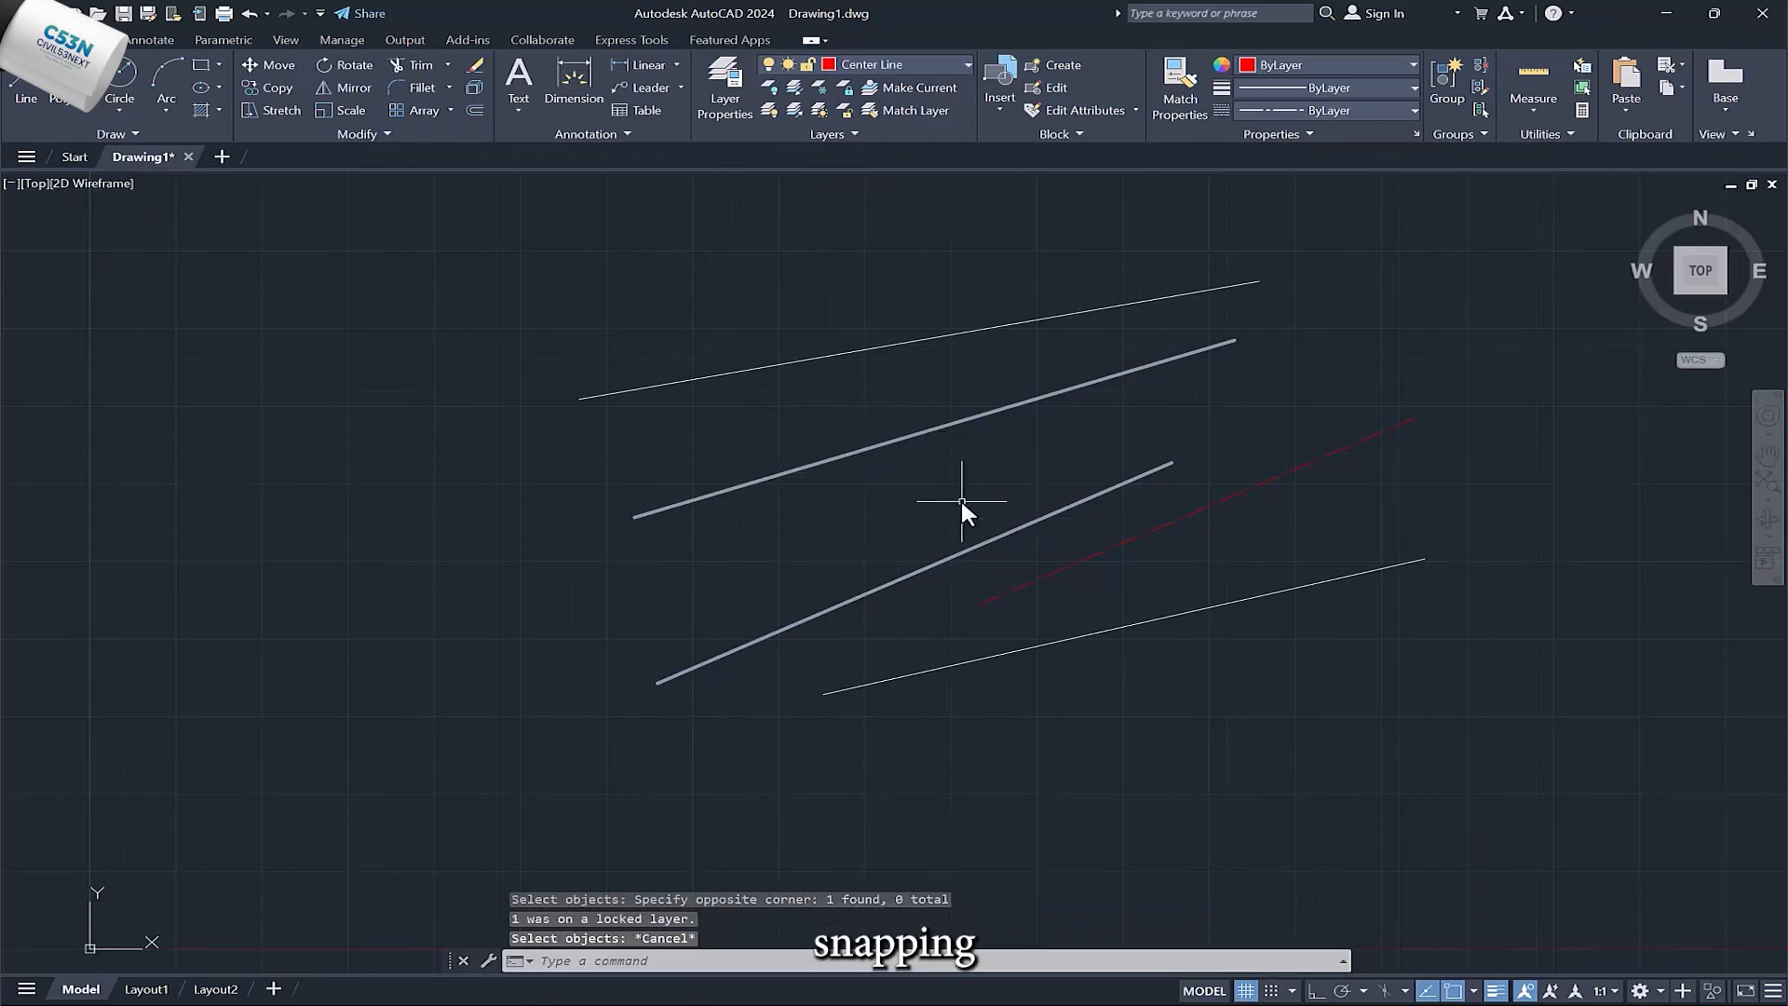
# Draw three connected Center Line segments from the upper Walls line's midpoint, over the top line, through its left endpoint and down beside the Walls lines
pyautogui.click(17, 90)
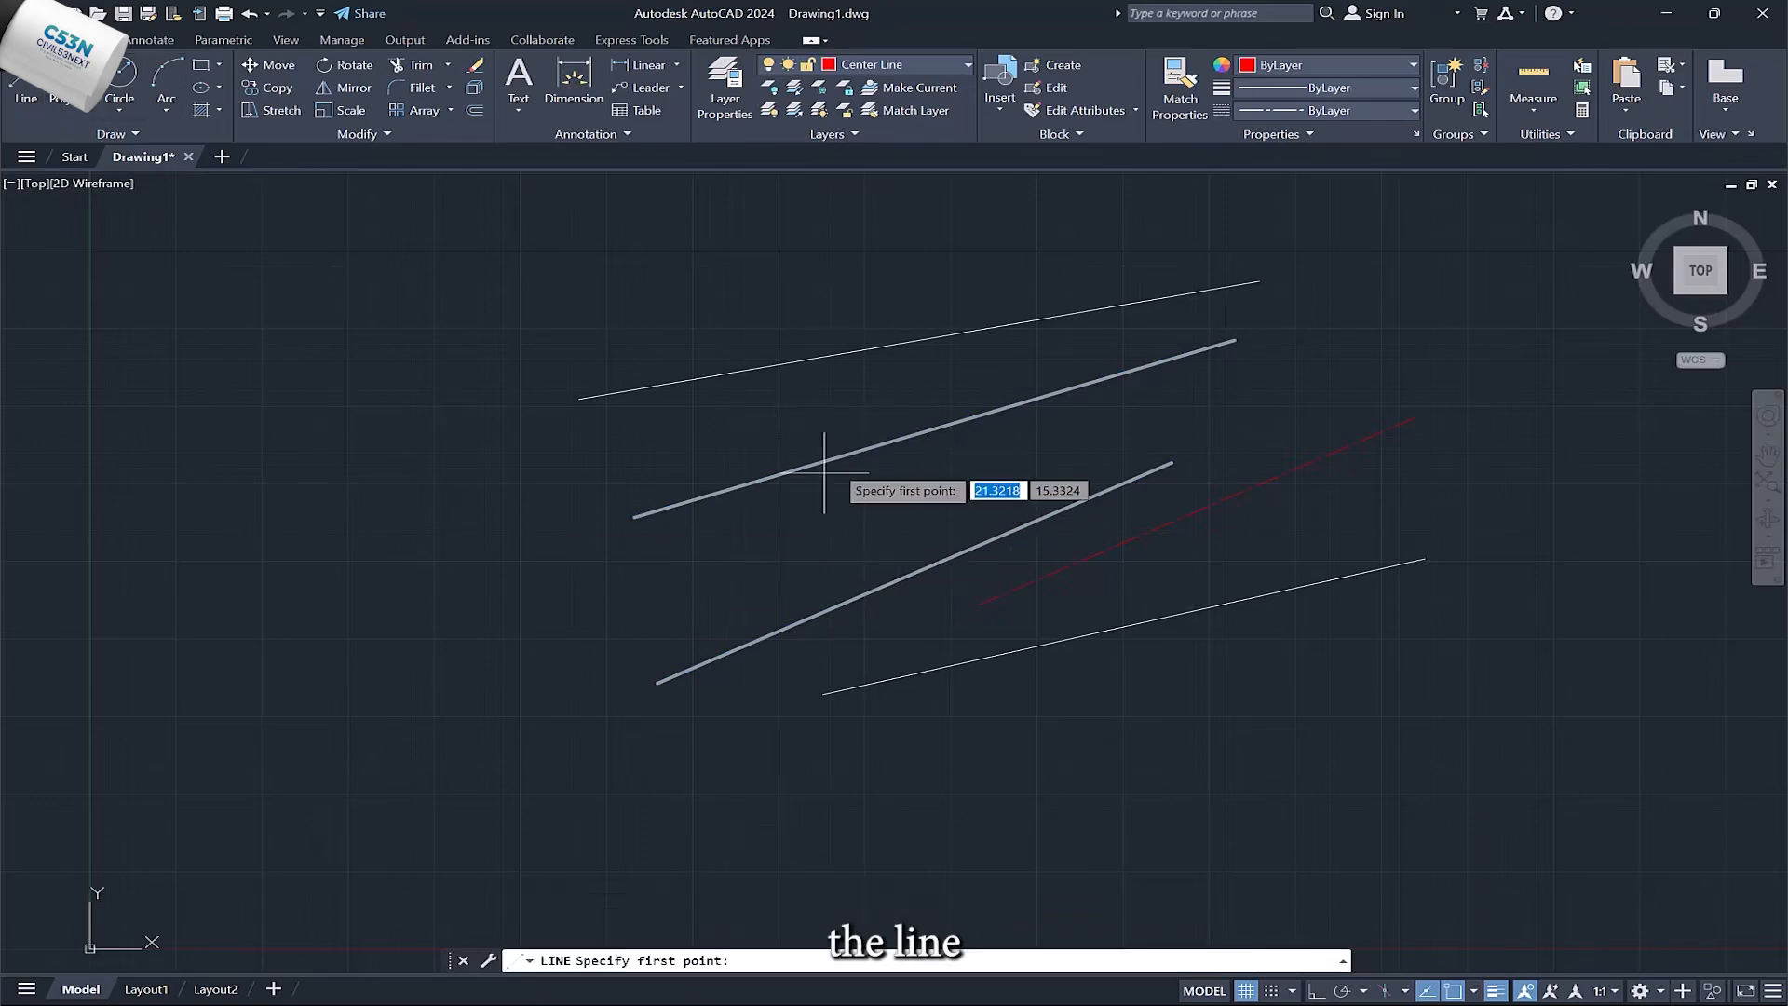
pyautogui.click(947, 424)
pyautogui.click(770, 284)
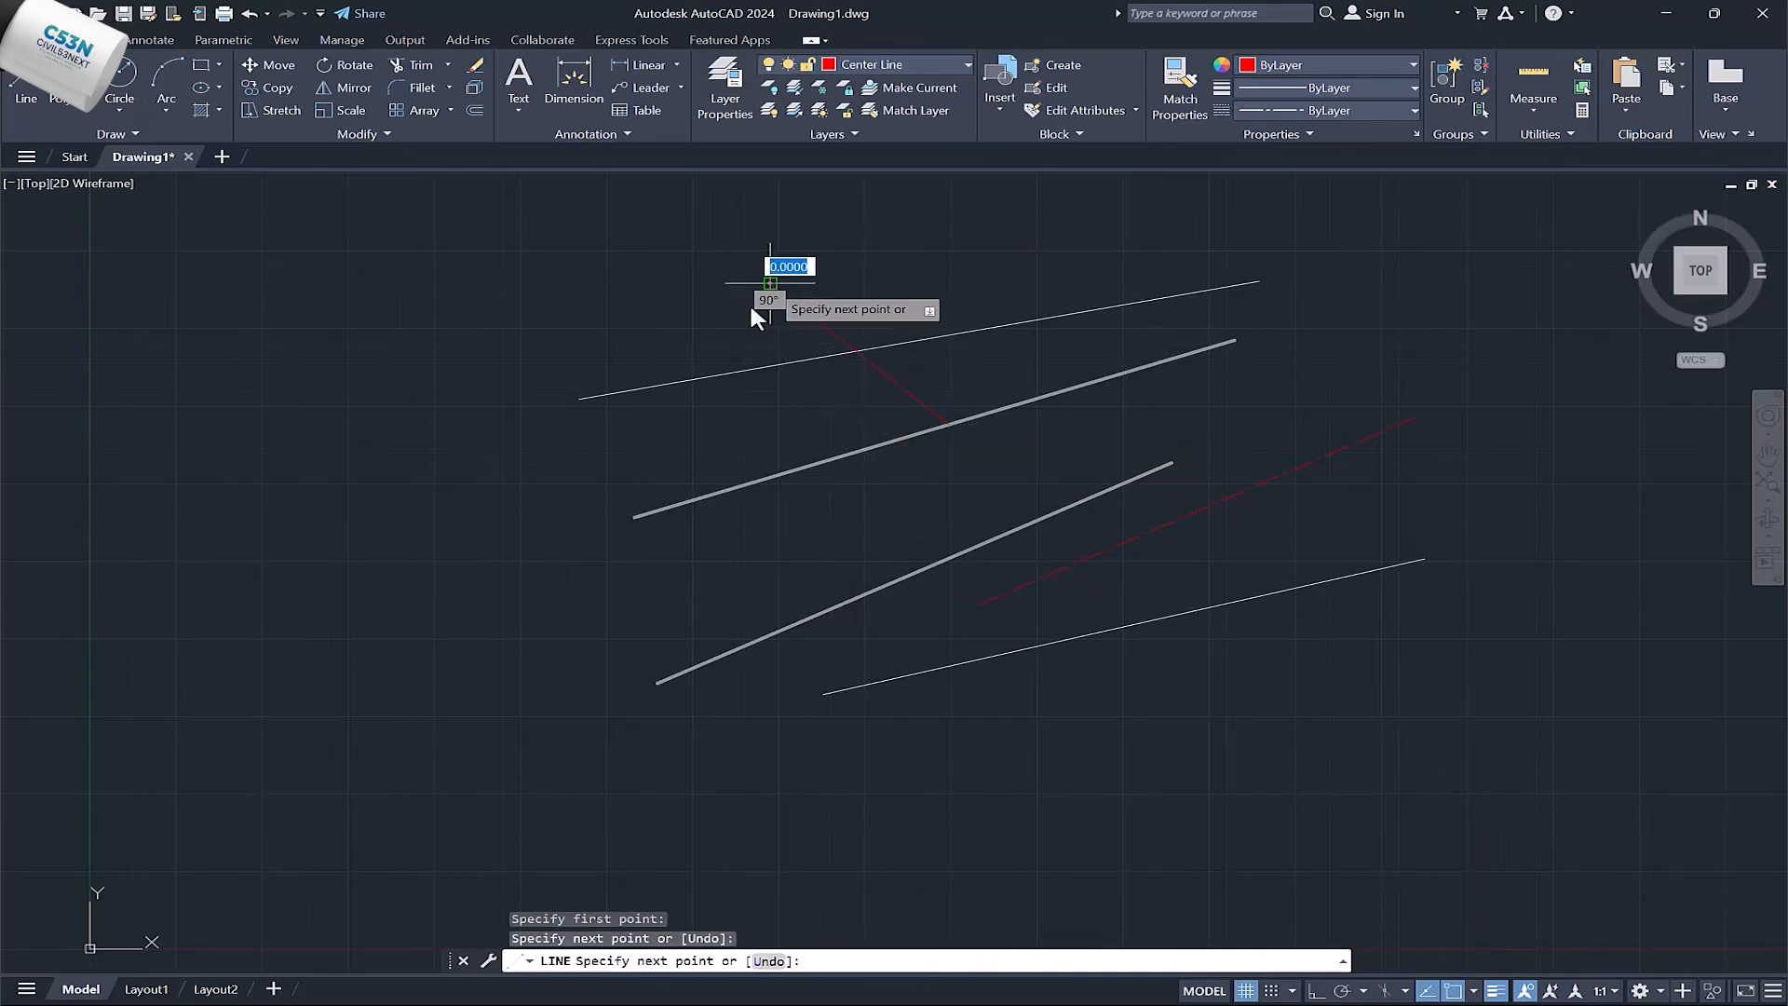
pyautogui.click(579, 399)
pyautogui.click(535, 621)
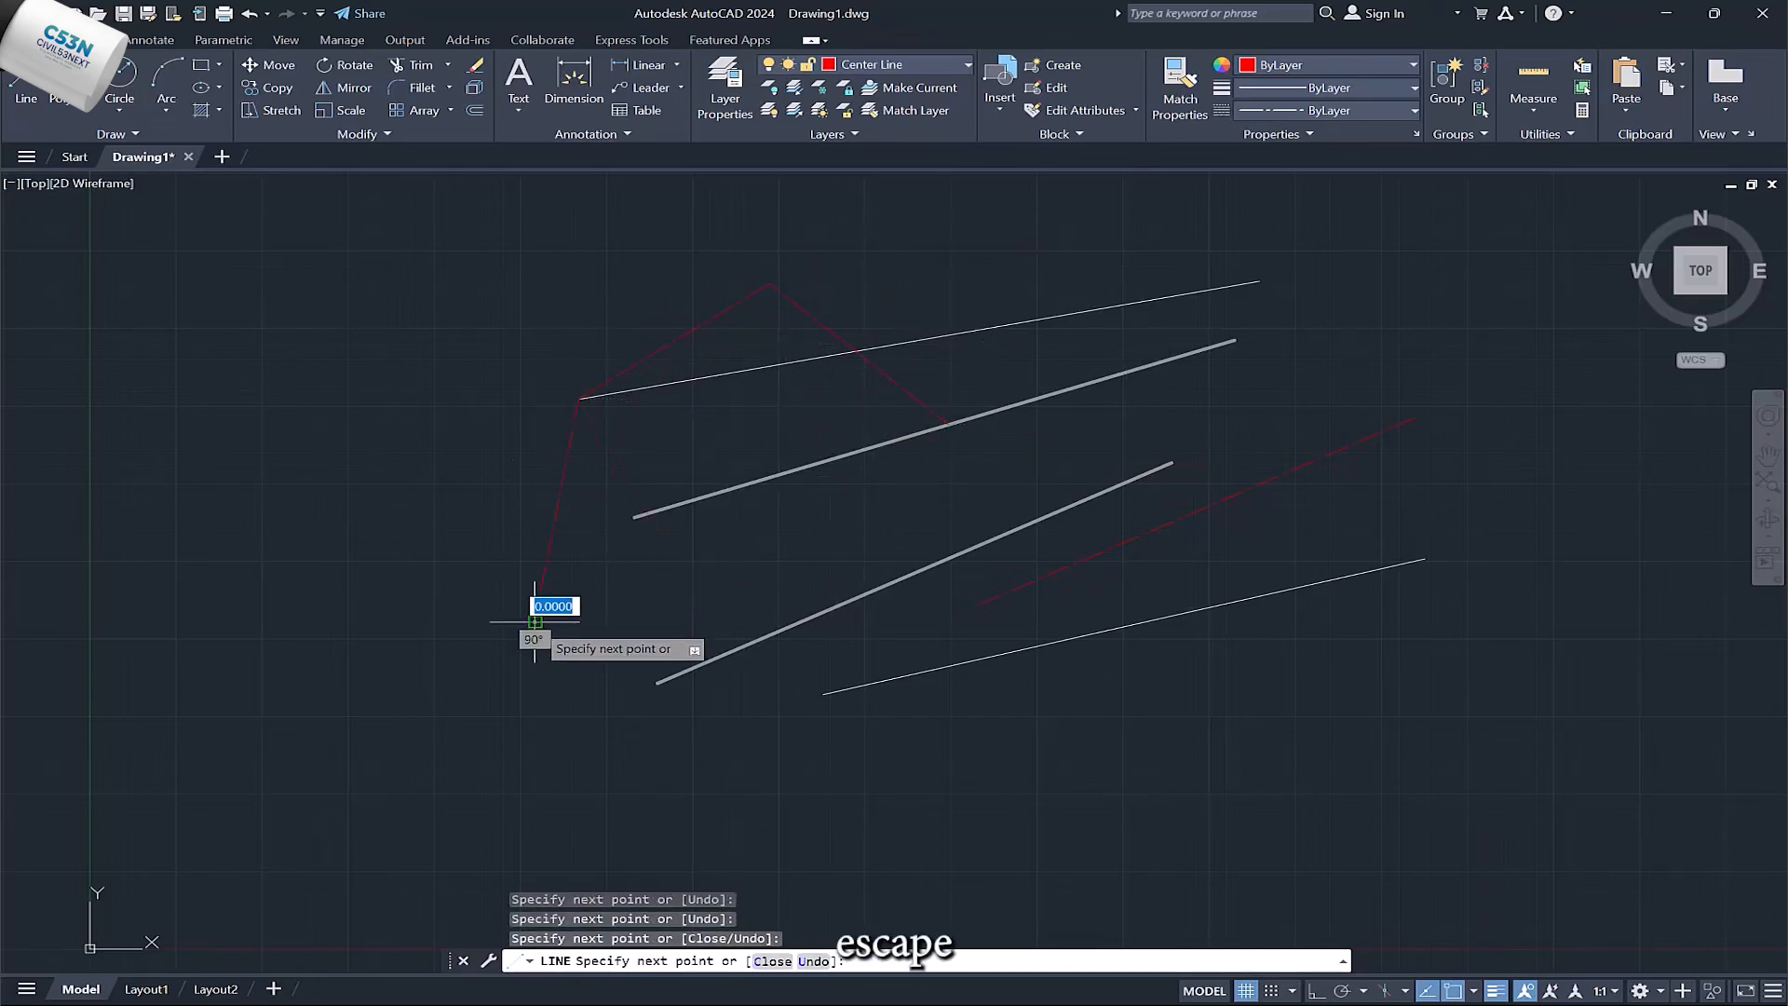
pyautogui.press('Escape')
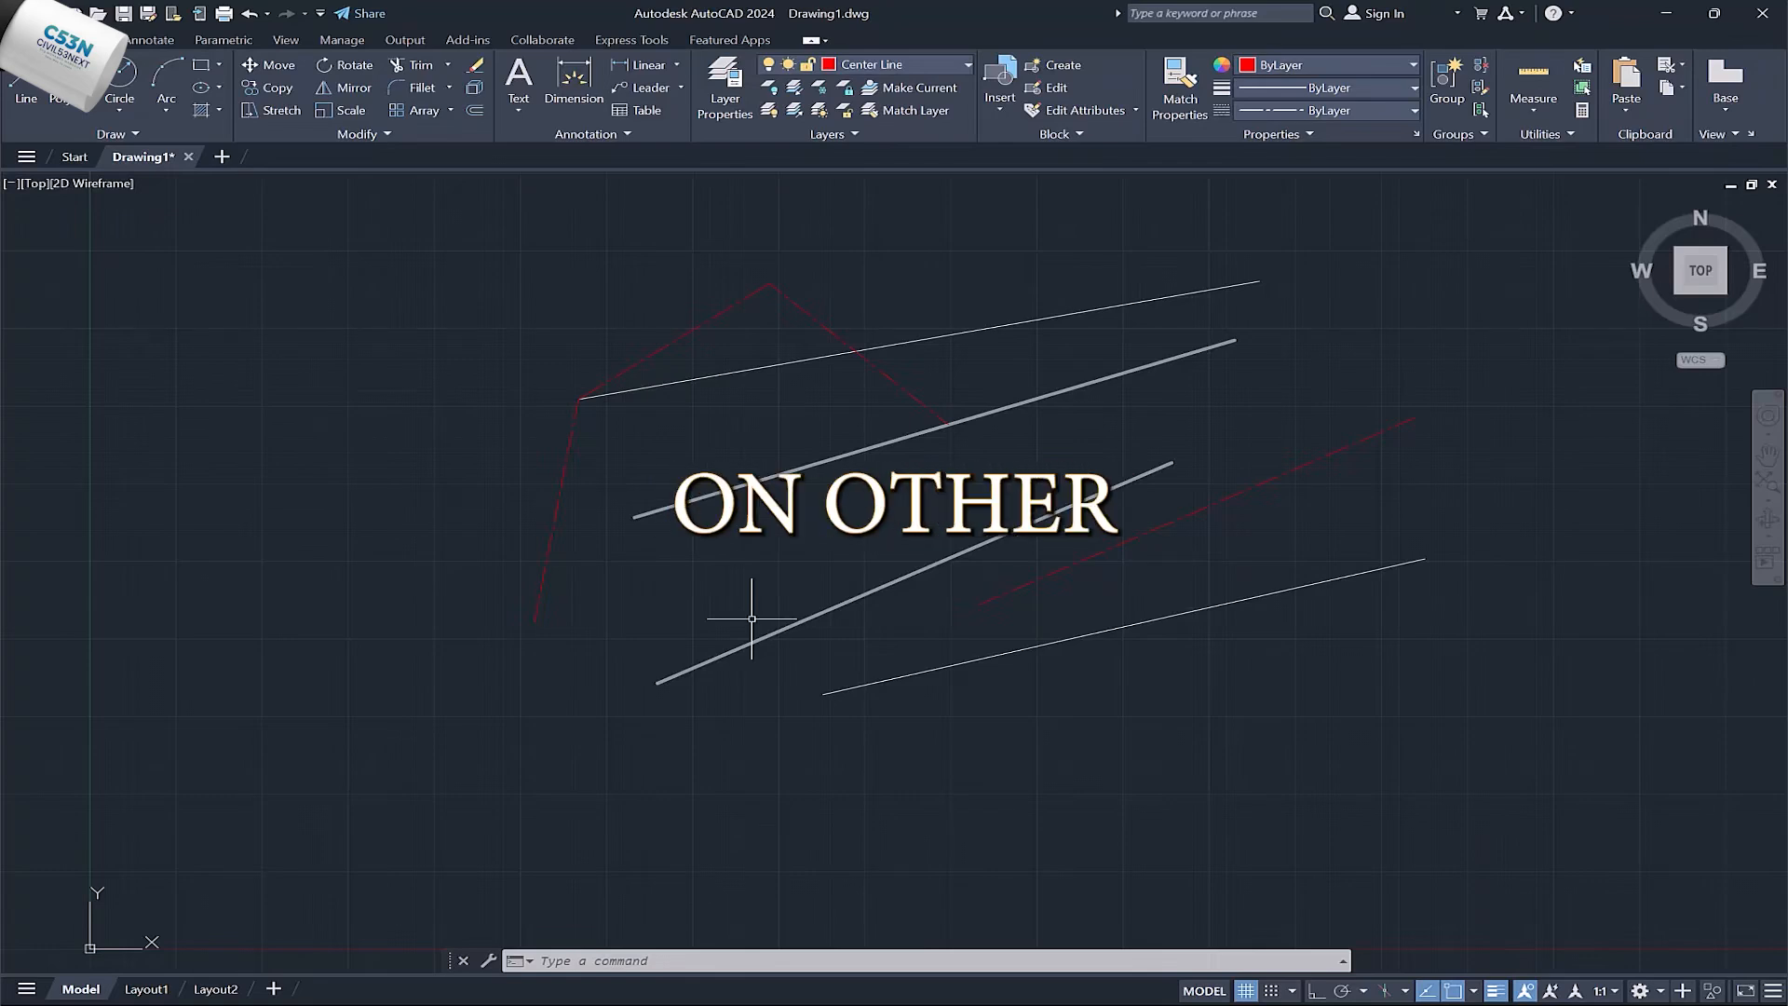
# Unlock the Walls layer
pyautogui.click(907, 59)
pyautogui.click(810, 134)
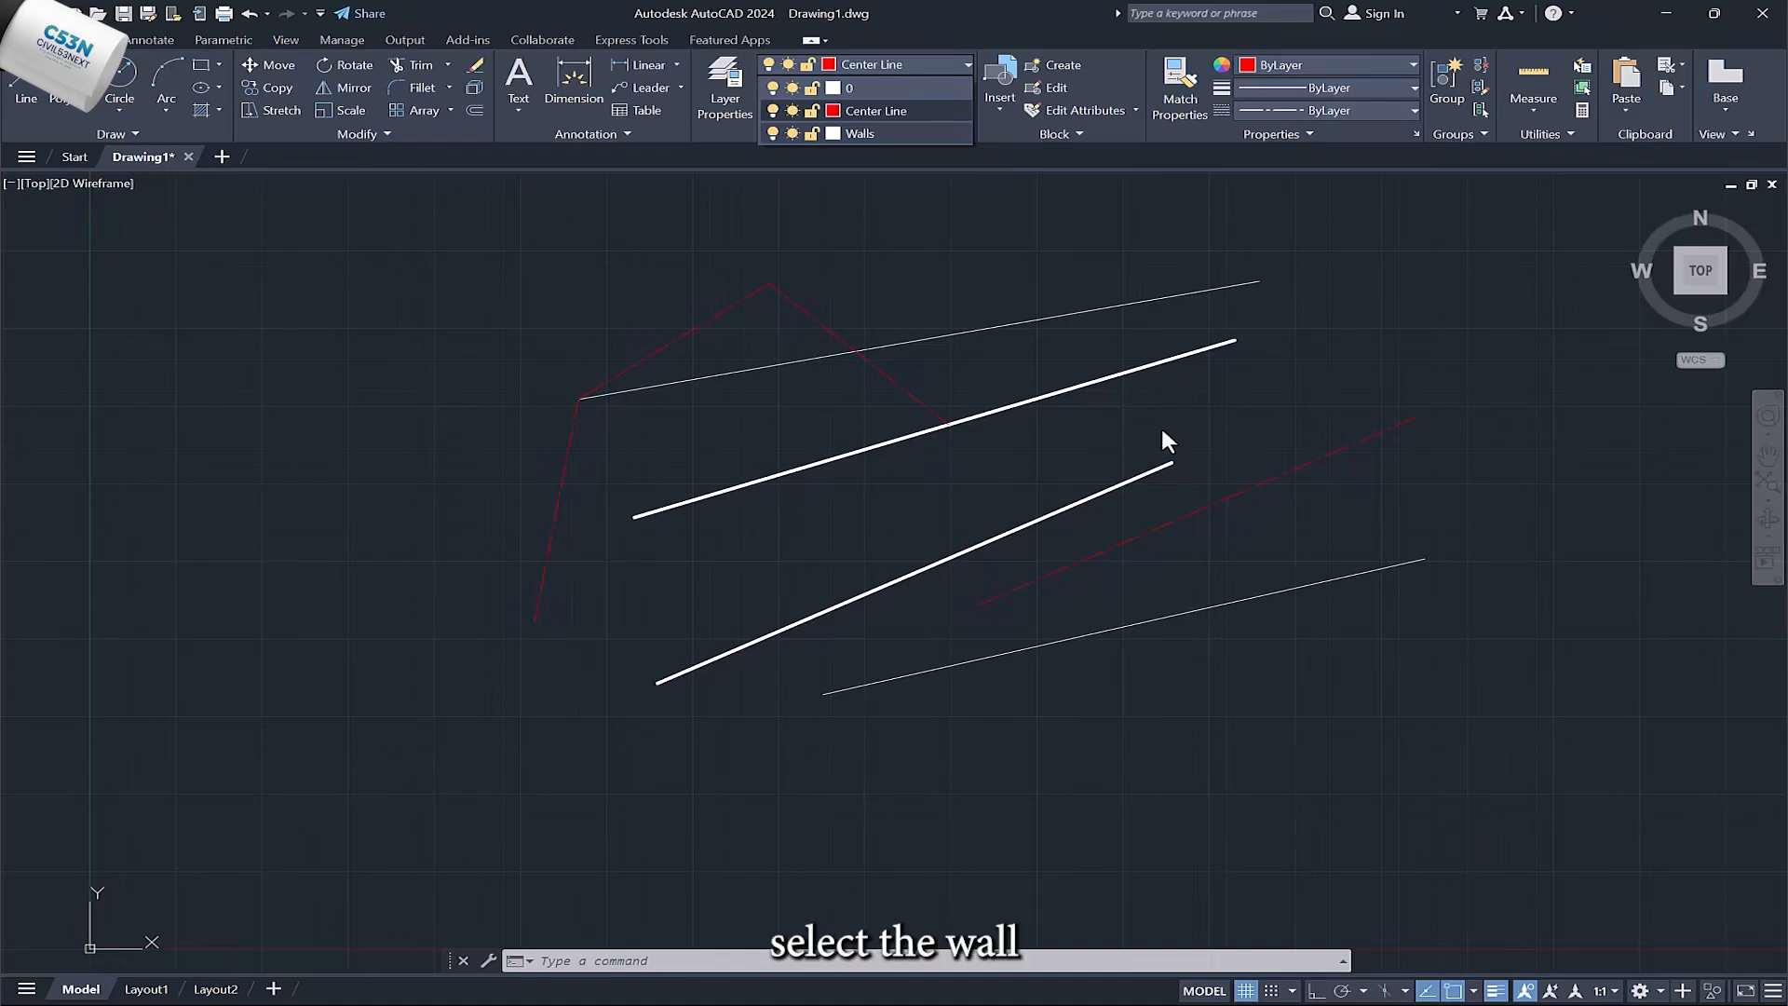
# Select the upper Walls line and turn off the Walls layer
pyautogui.click(1134, 384)
pyautogui.click(1058, 360)
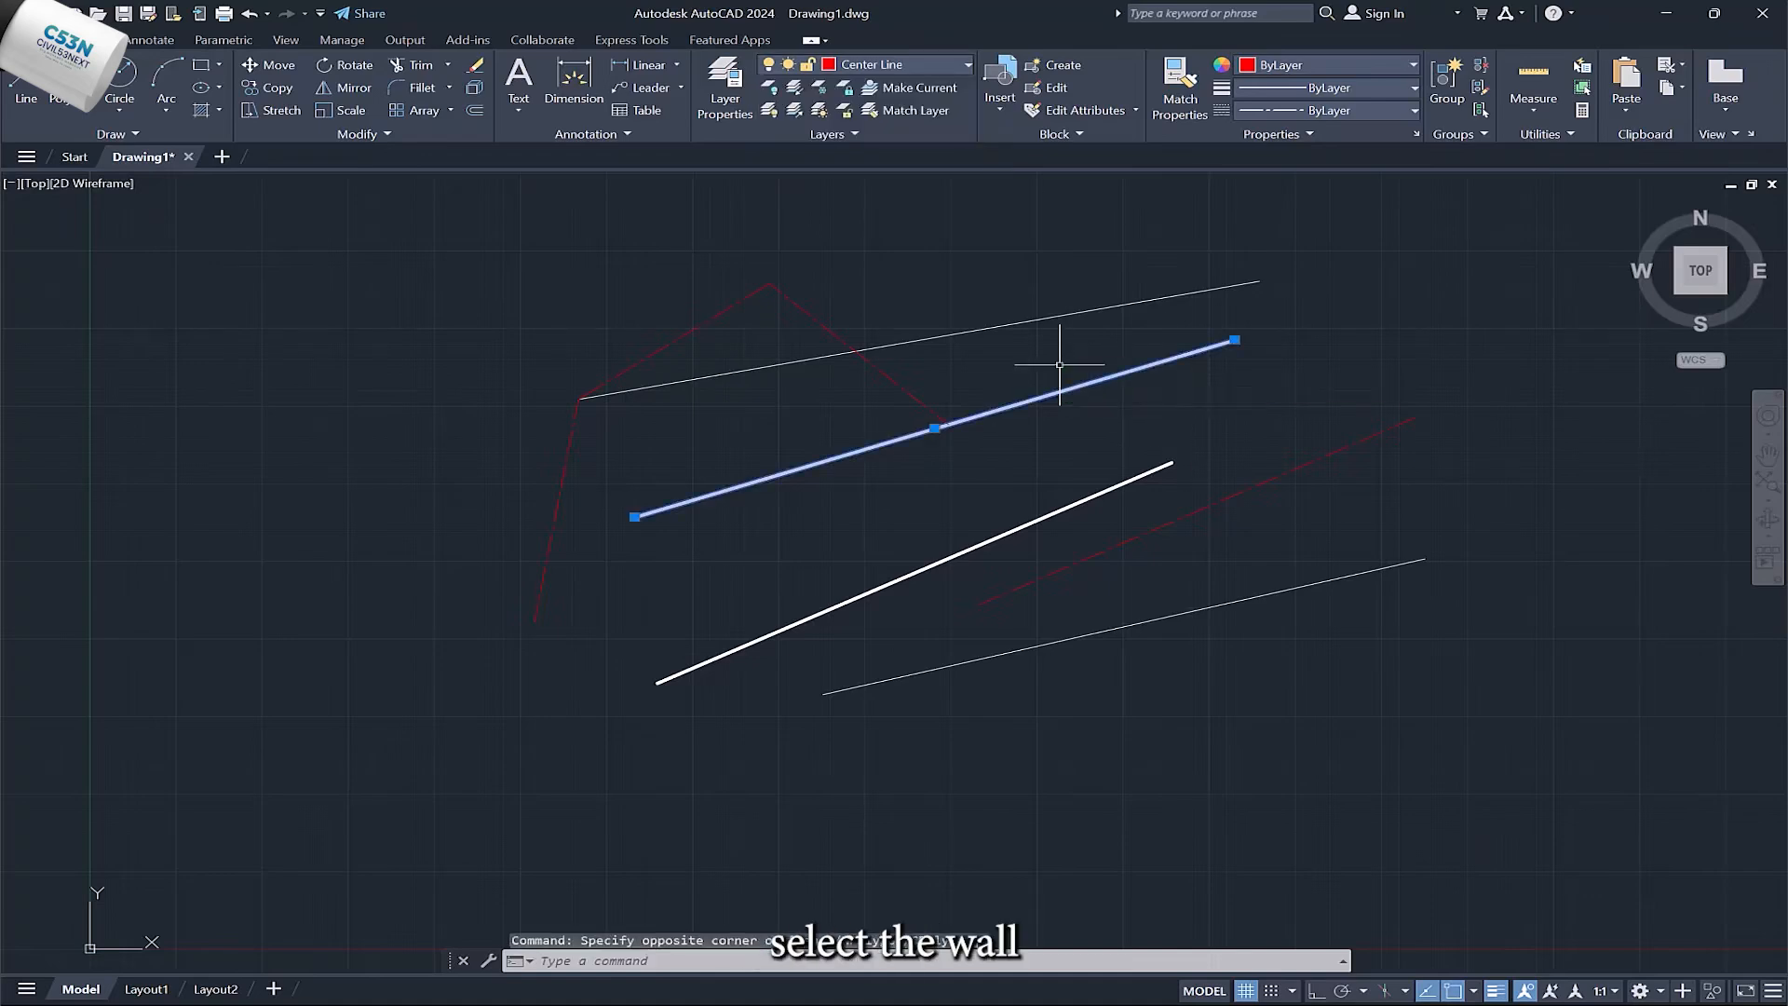
pyautogui.click(941, 62)
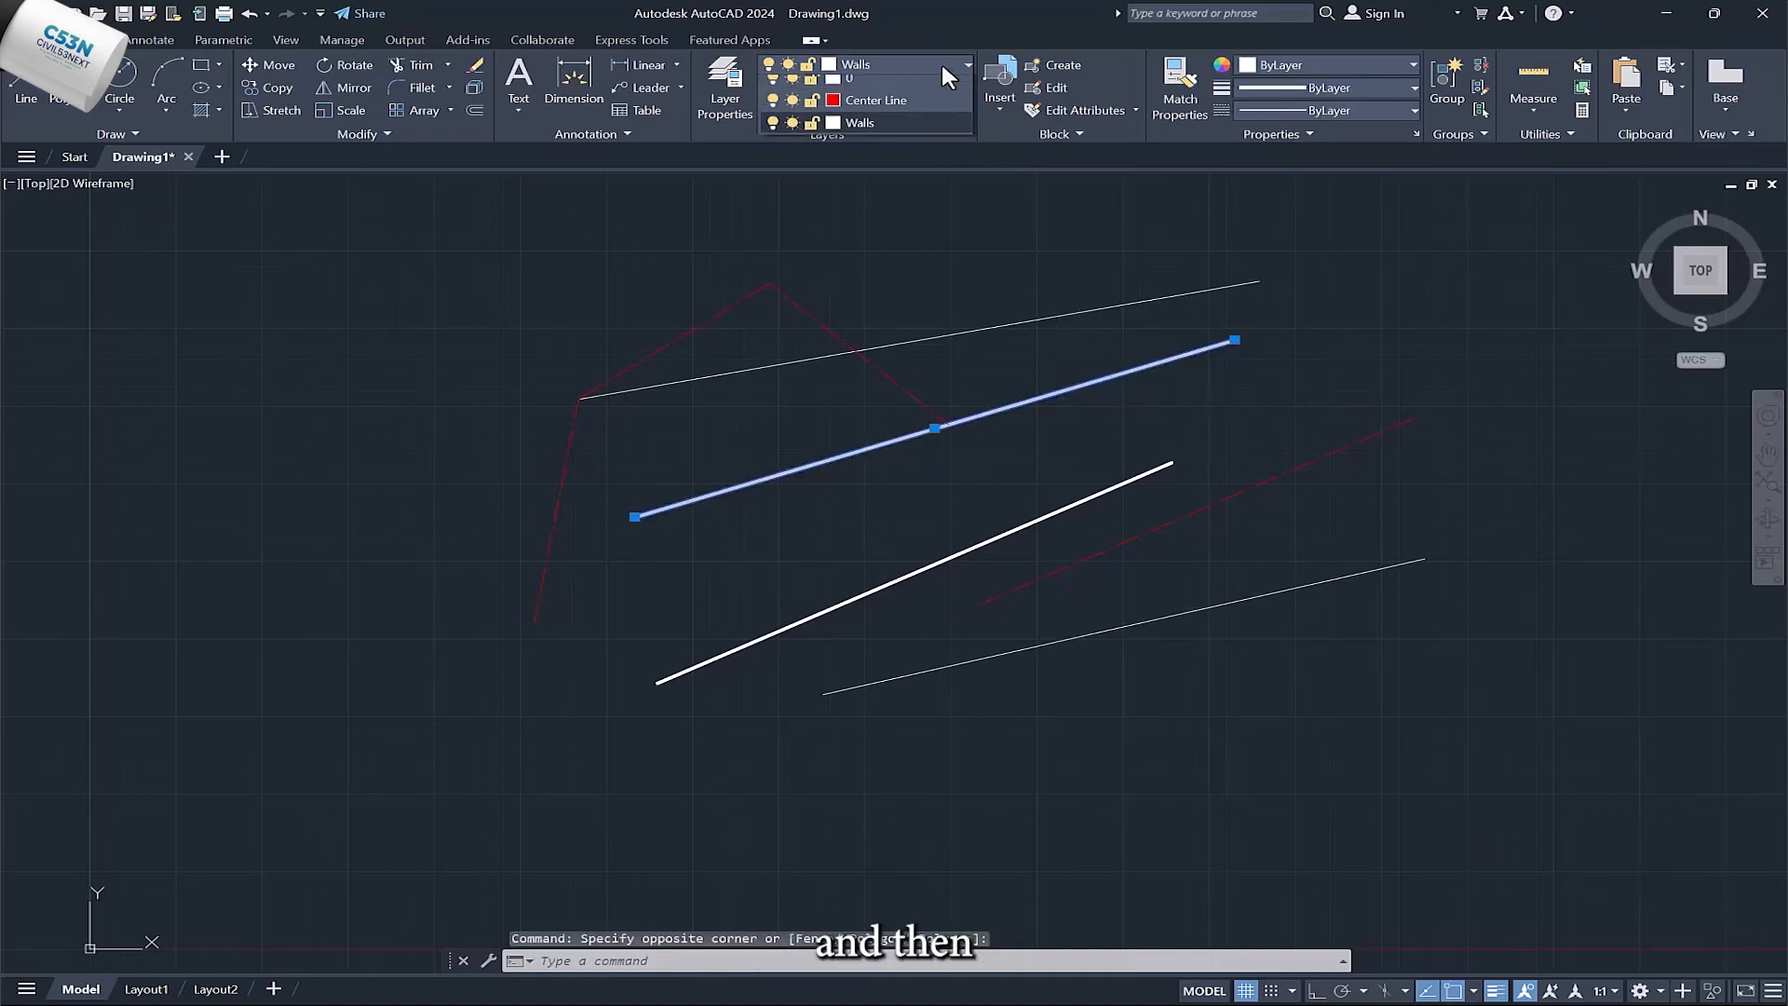
pyautogui.click(773, 134)
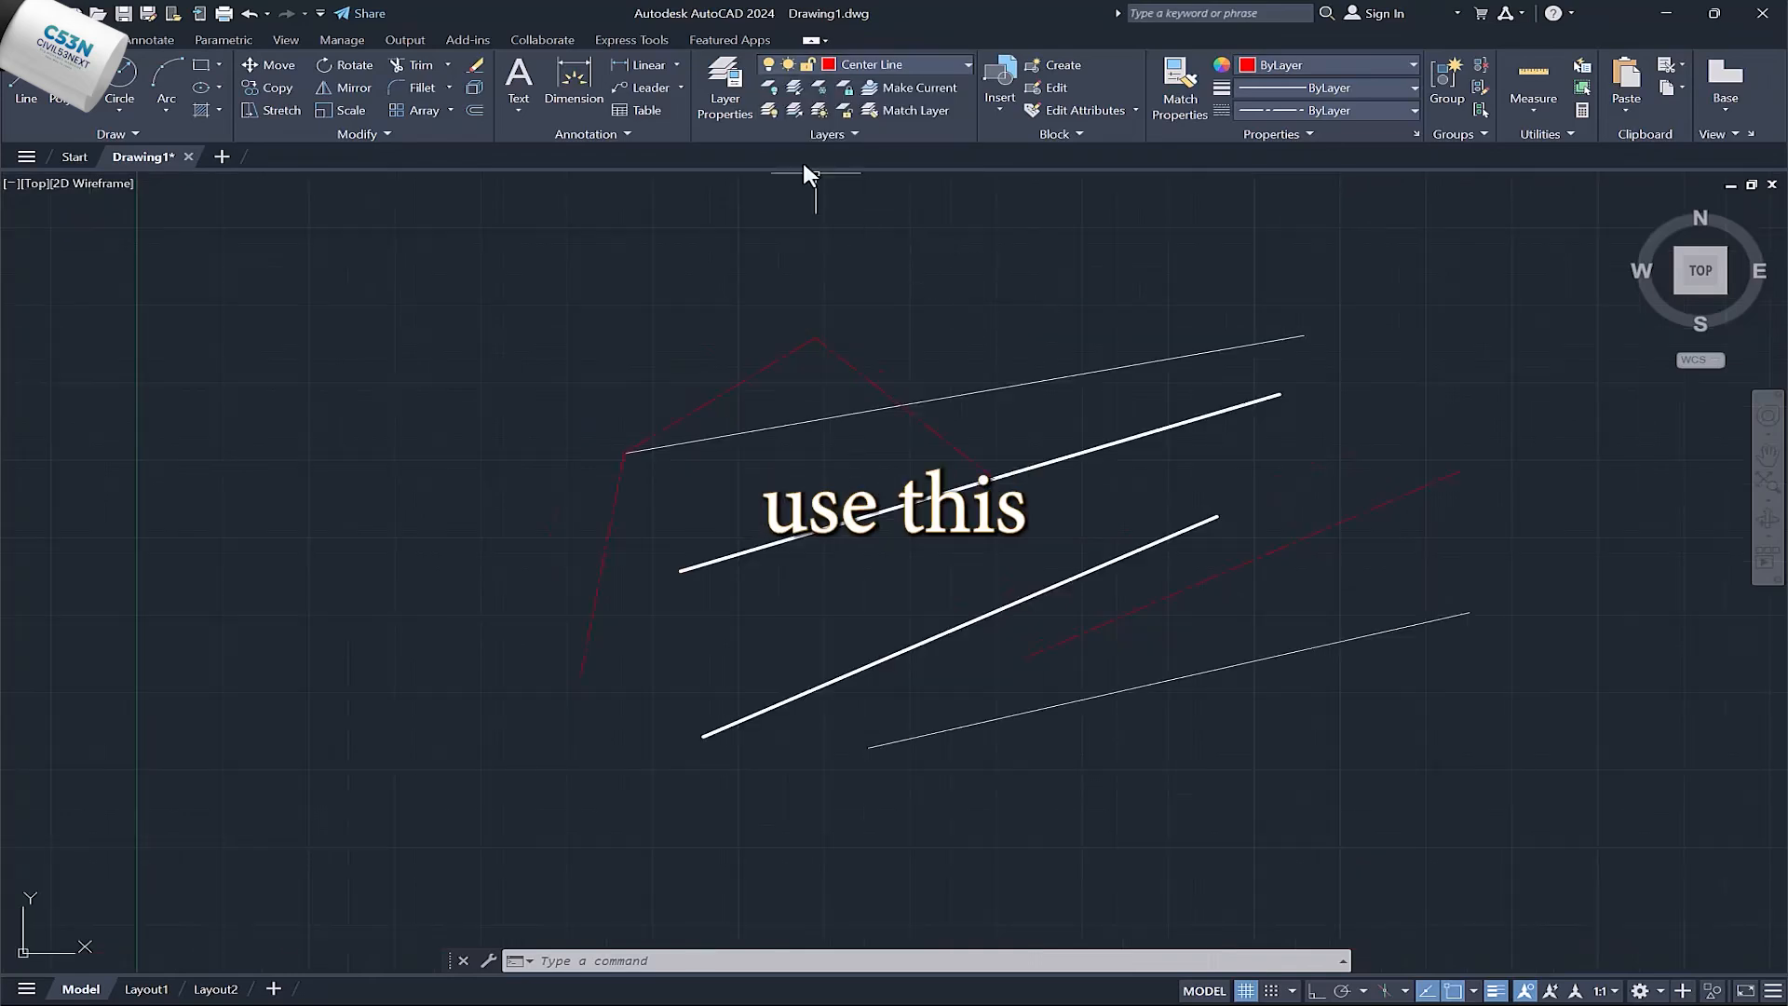
# Toggle the Walls layer's on, freeze and lock states in the layer manager, restoring each one
pyautogui.click(722, 105)
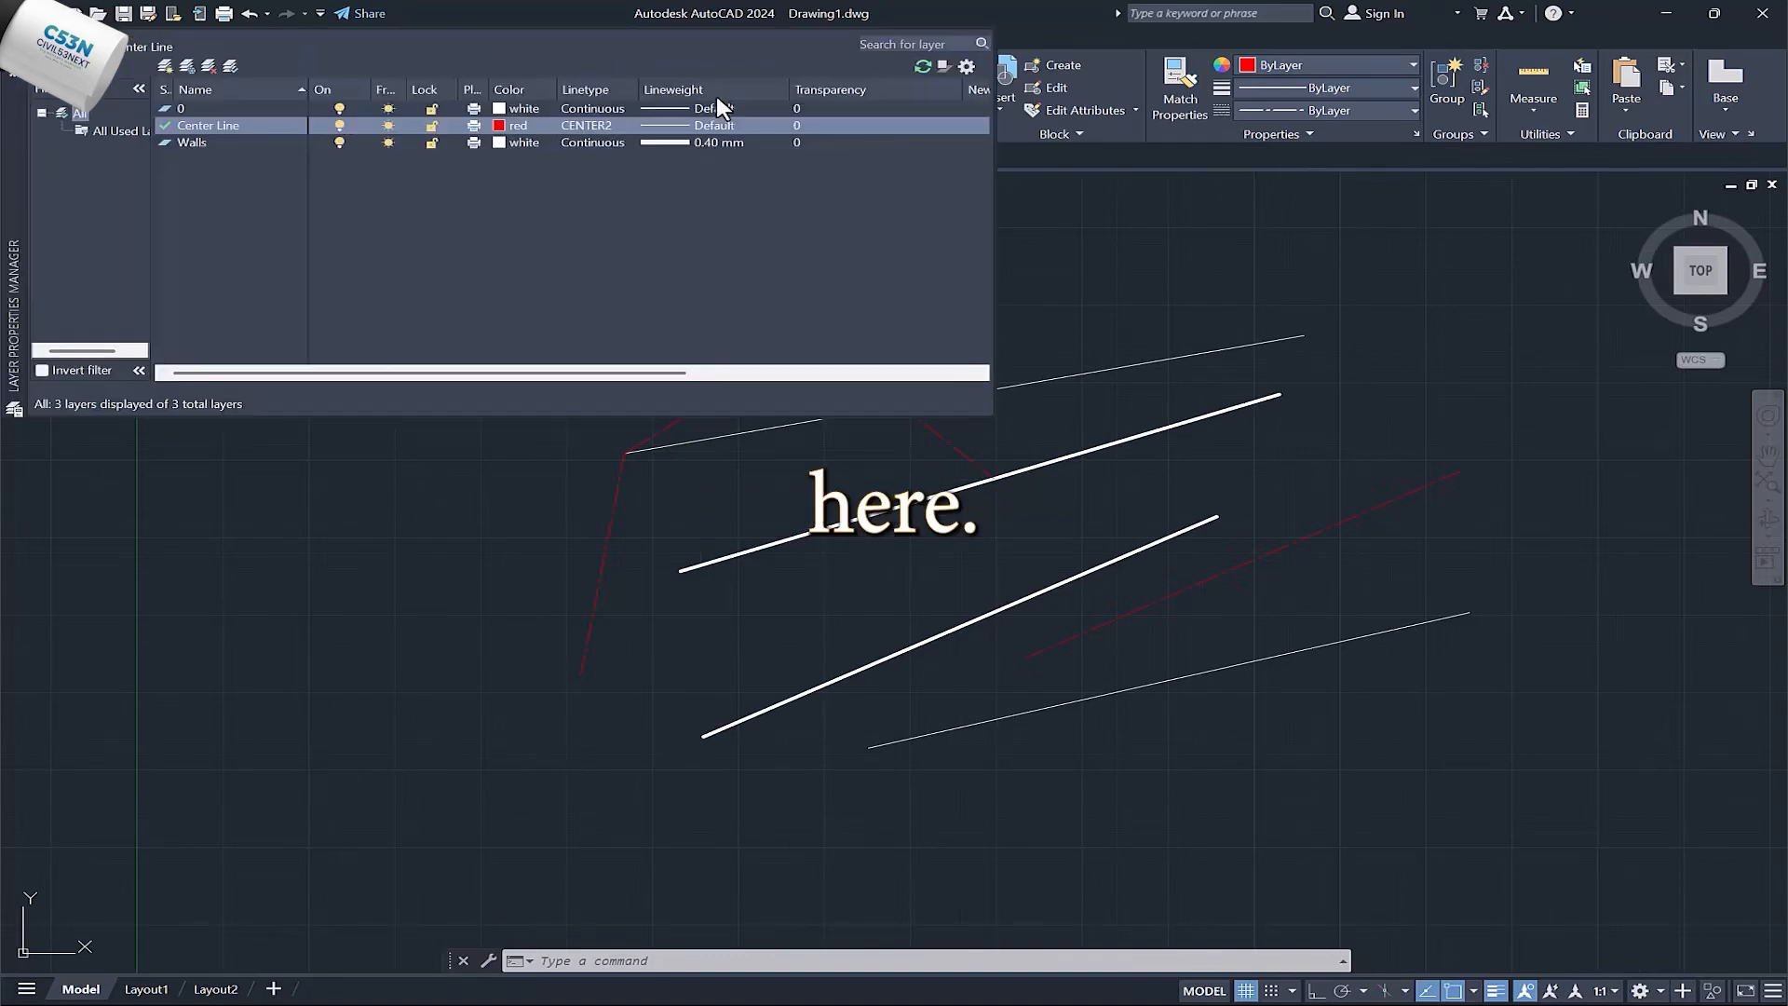
pyautogui.click(341, 143)
pyautogui.click(340, 142)
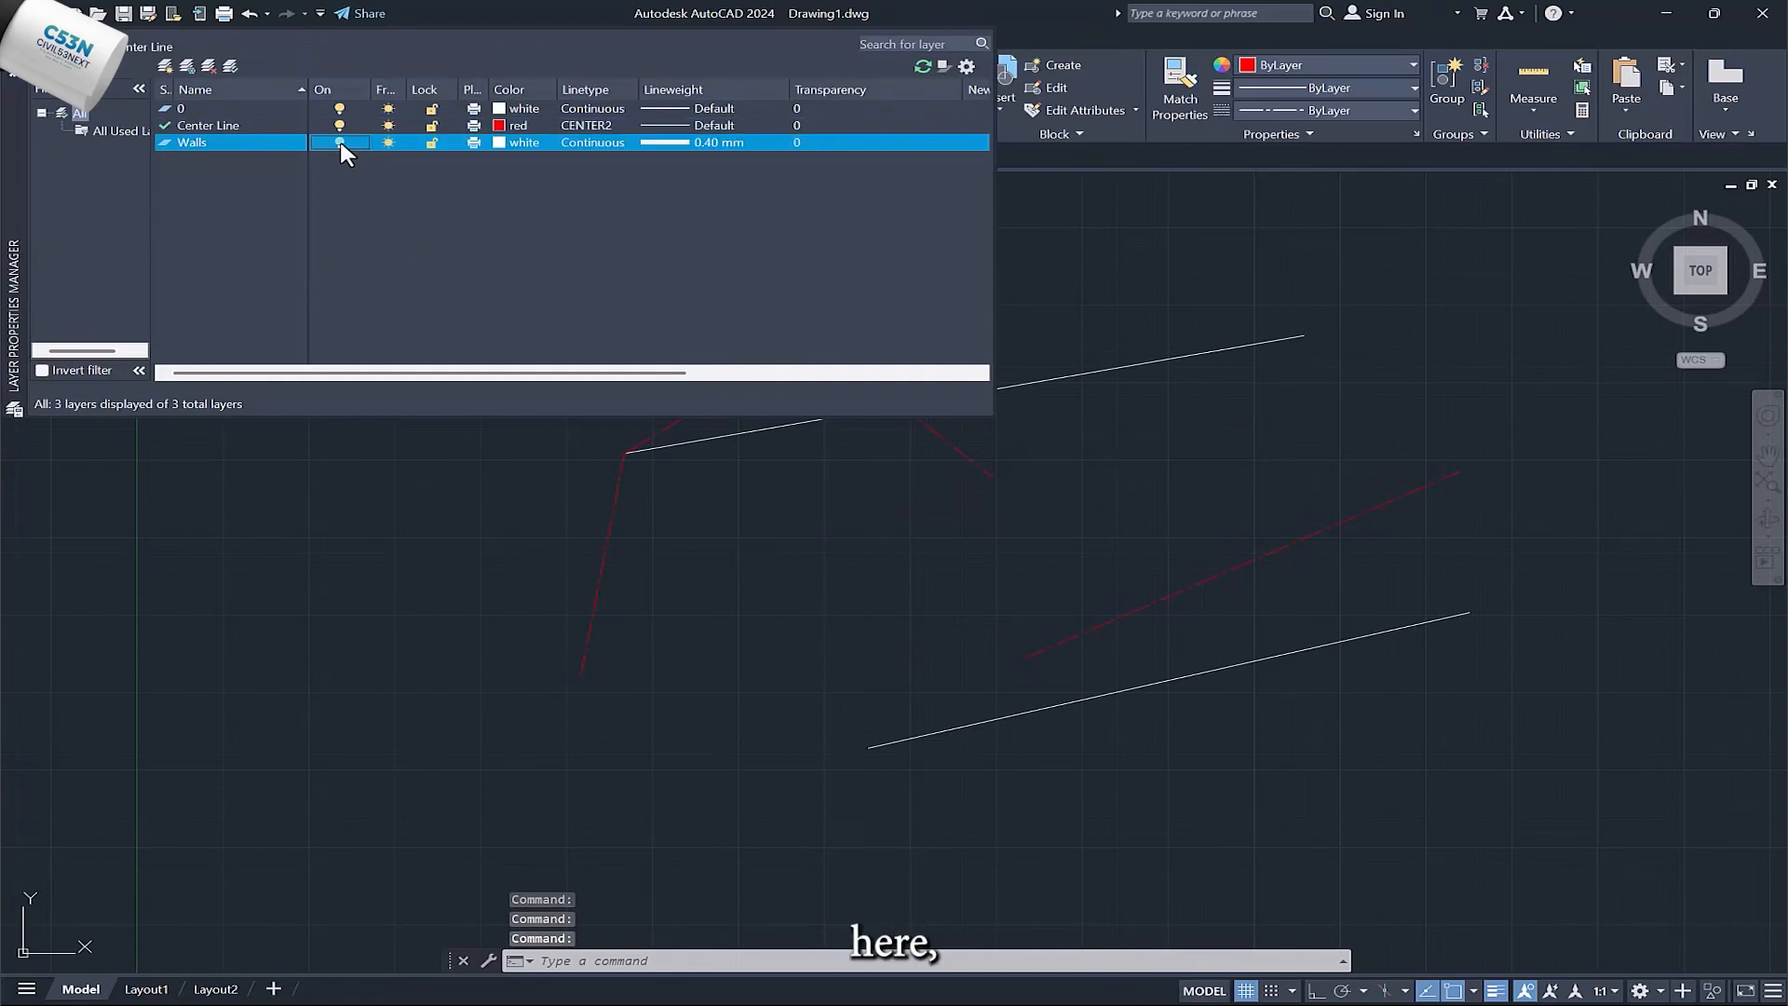
pyautogui.click(338, 143)
pyautogui.click(388, 143)
pyautogui.click(390, 143)
pyautogui.click(433, 142)
pyautogui.click(433, 143)
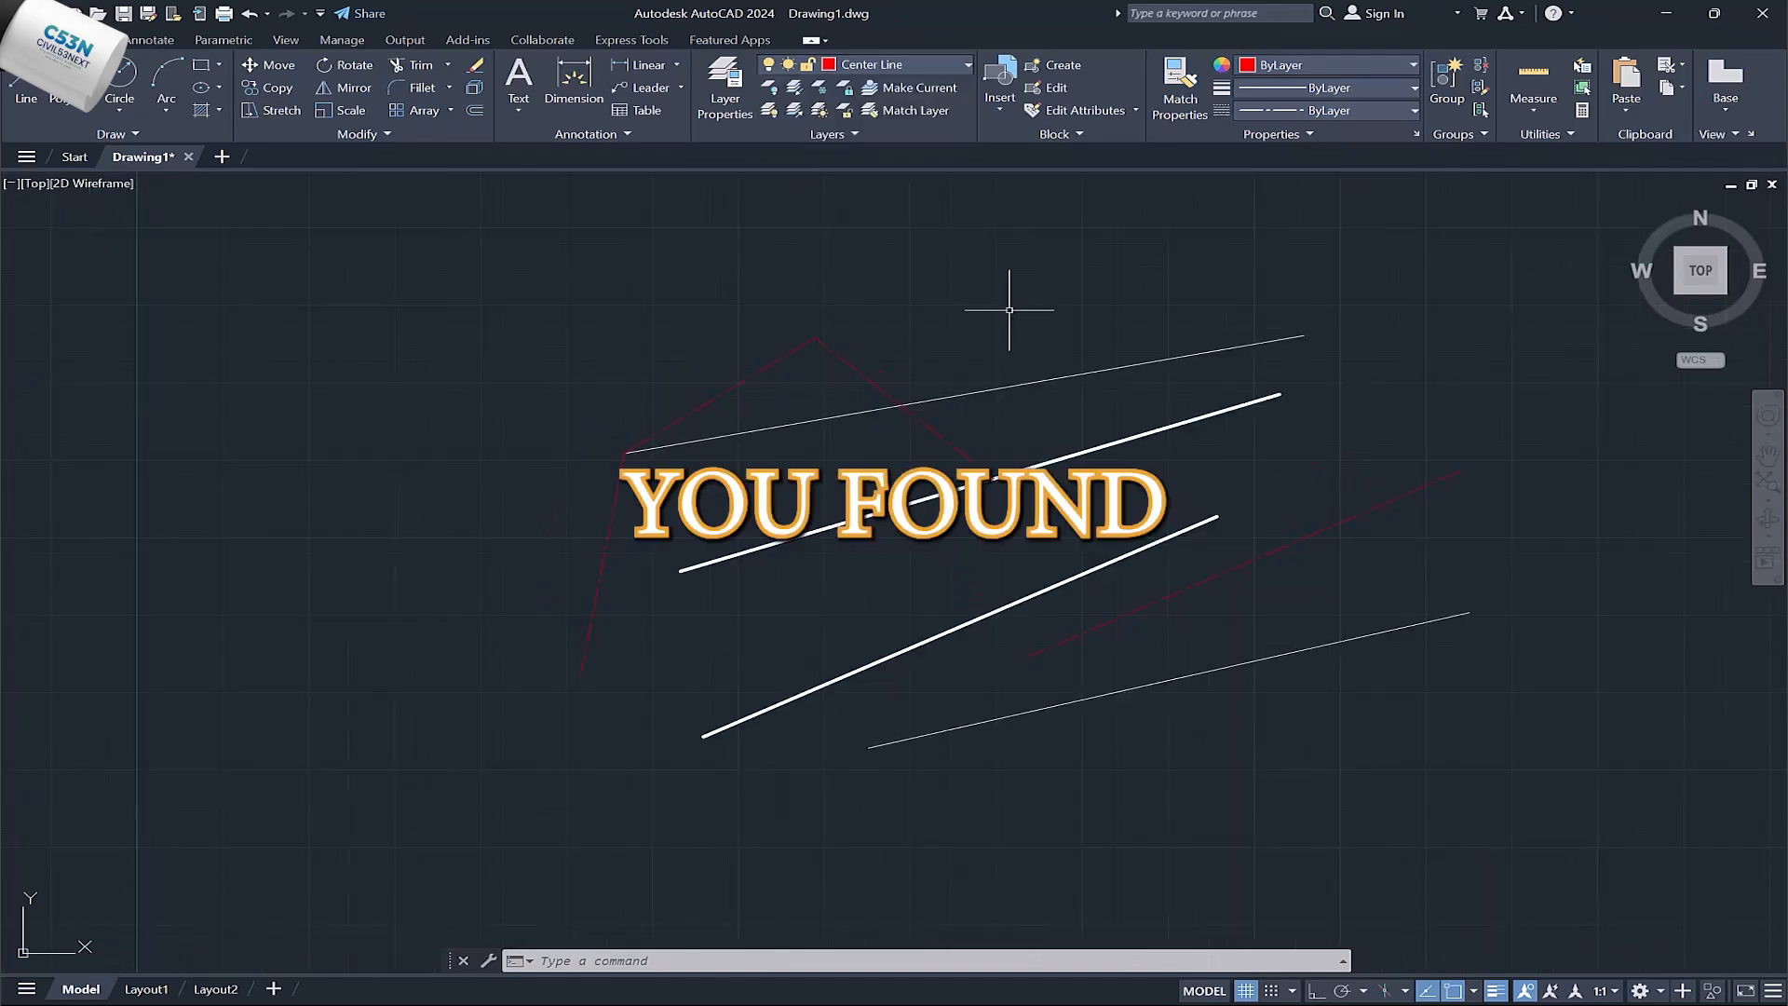
# Reopen the layer manager and repeat the on/off, freeze/thaw and lock/unlock toggles for the Walls layer
pyautogui.click(721, 104)
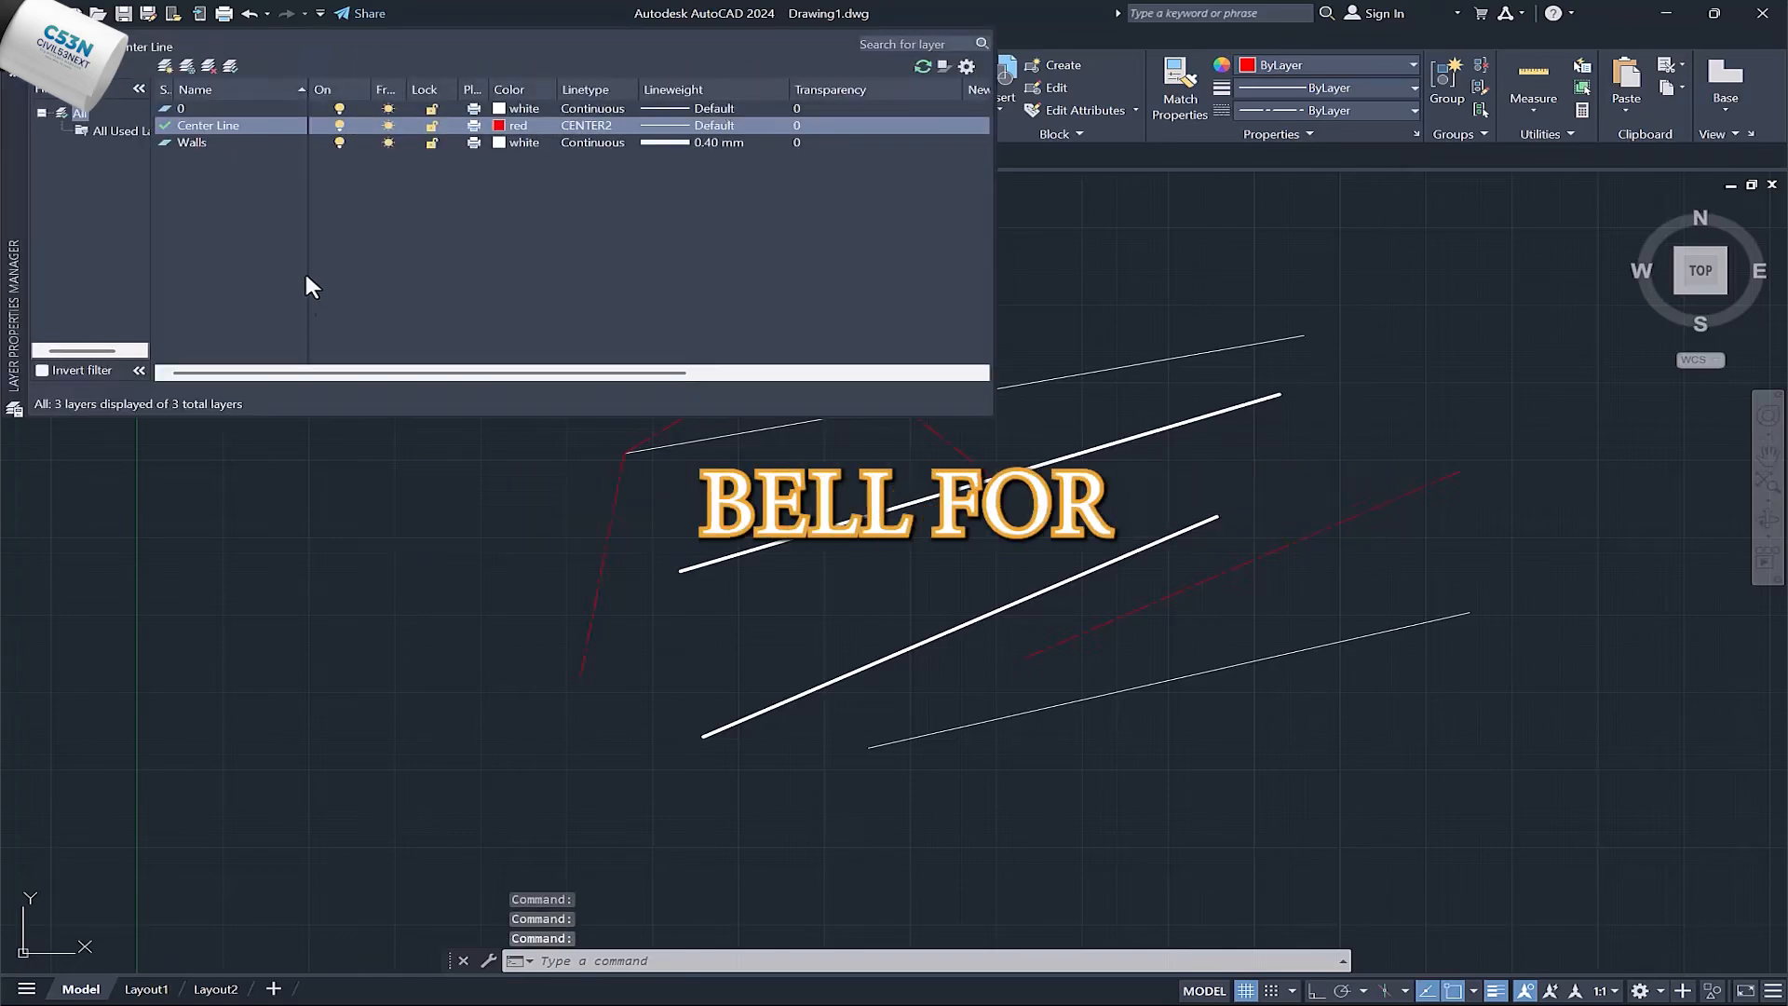
pyautogui.click(340, 143)
pyautogui.click(337, 143)
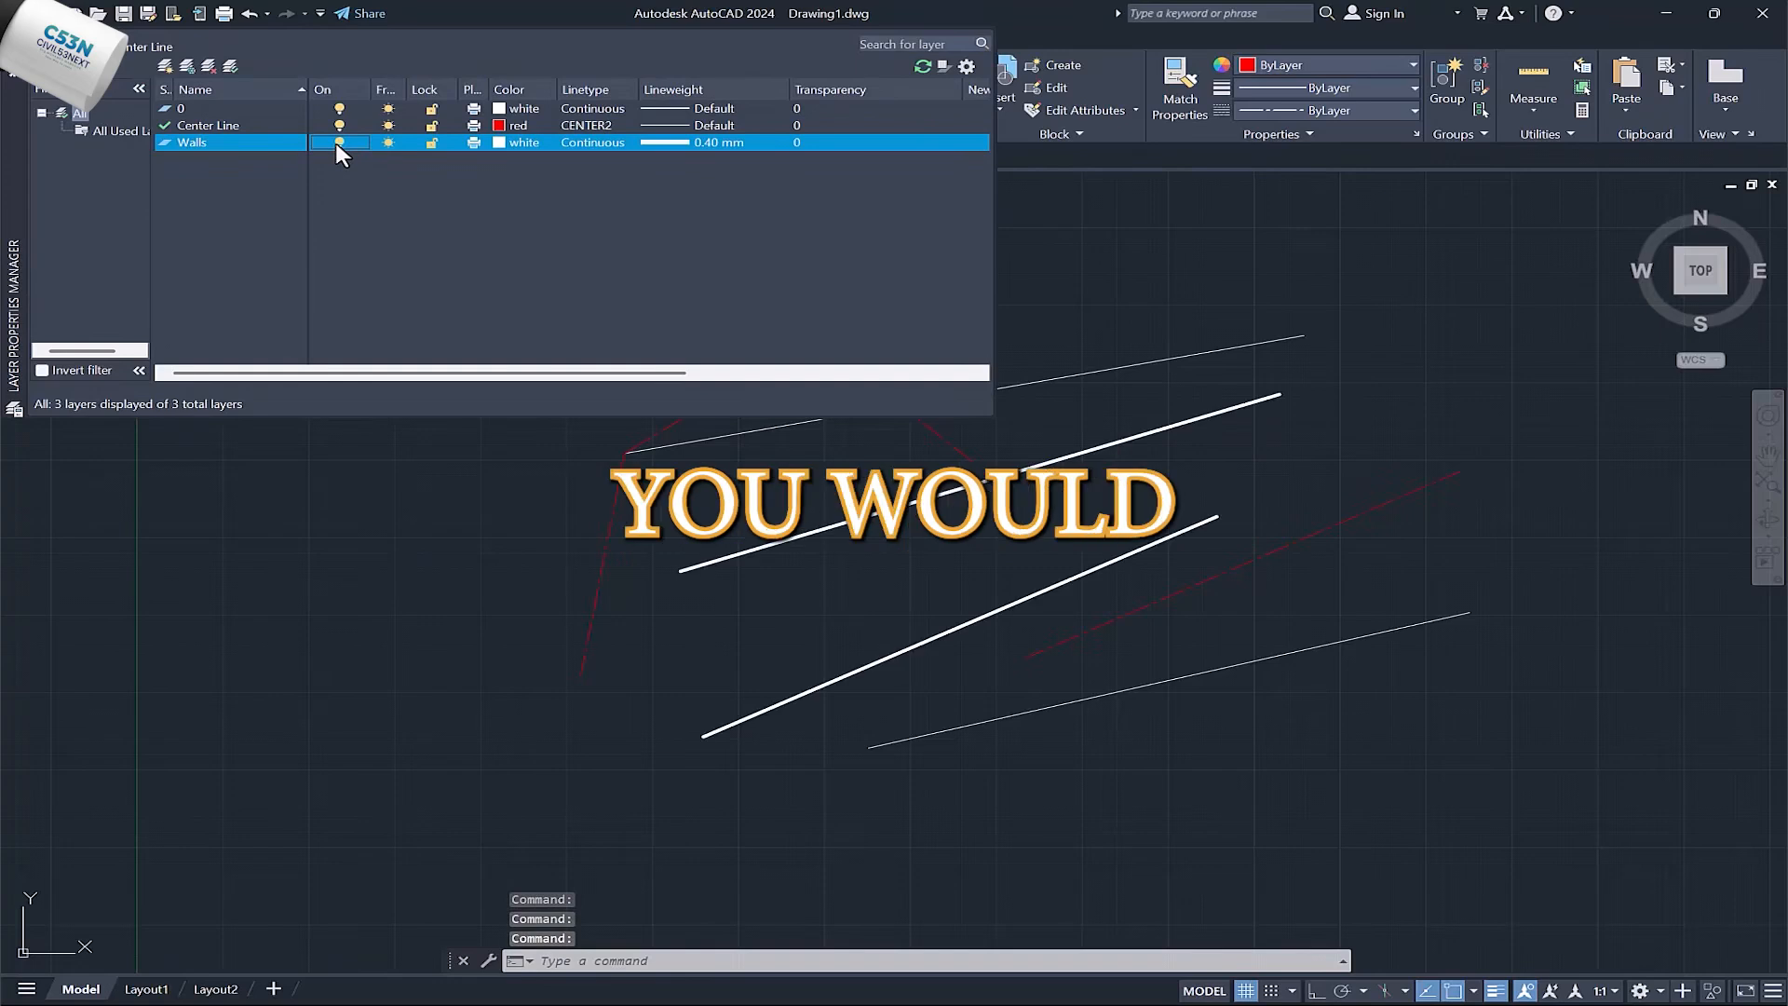
pyautogui.click(387, 143)
pyautogui.click(389, 142)
pyautogui.click(431, 142)
pyautogui.click(434, 143)
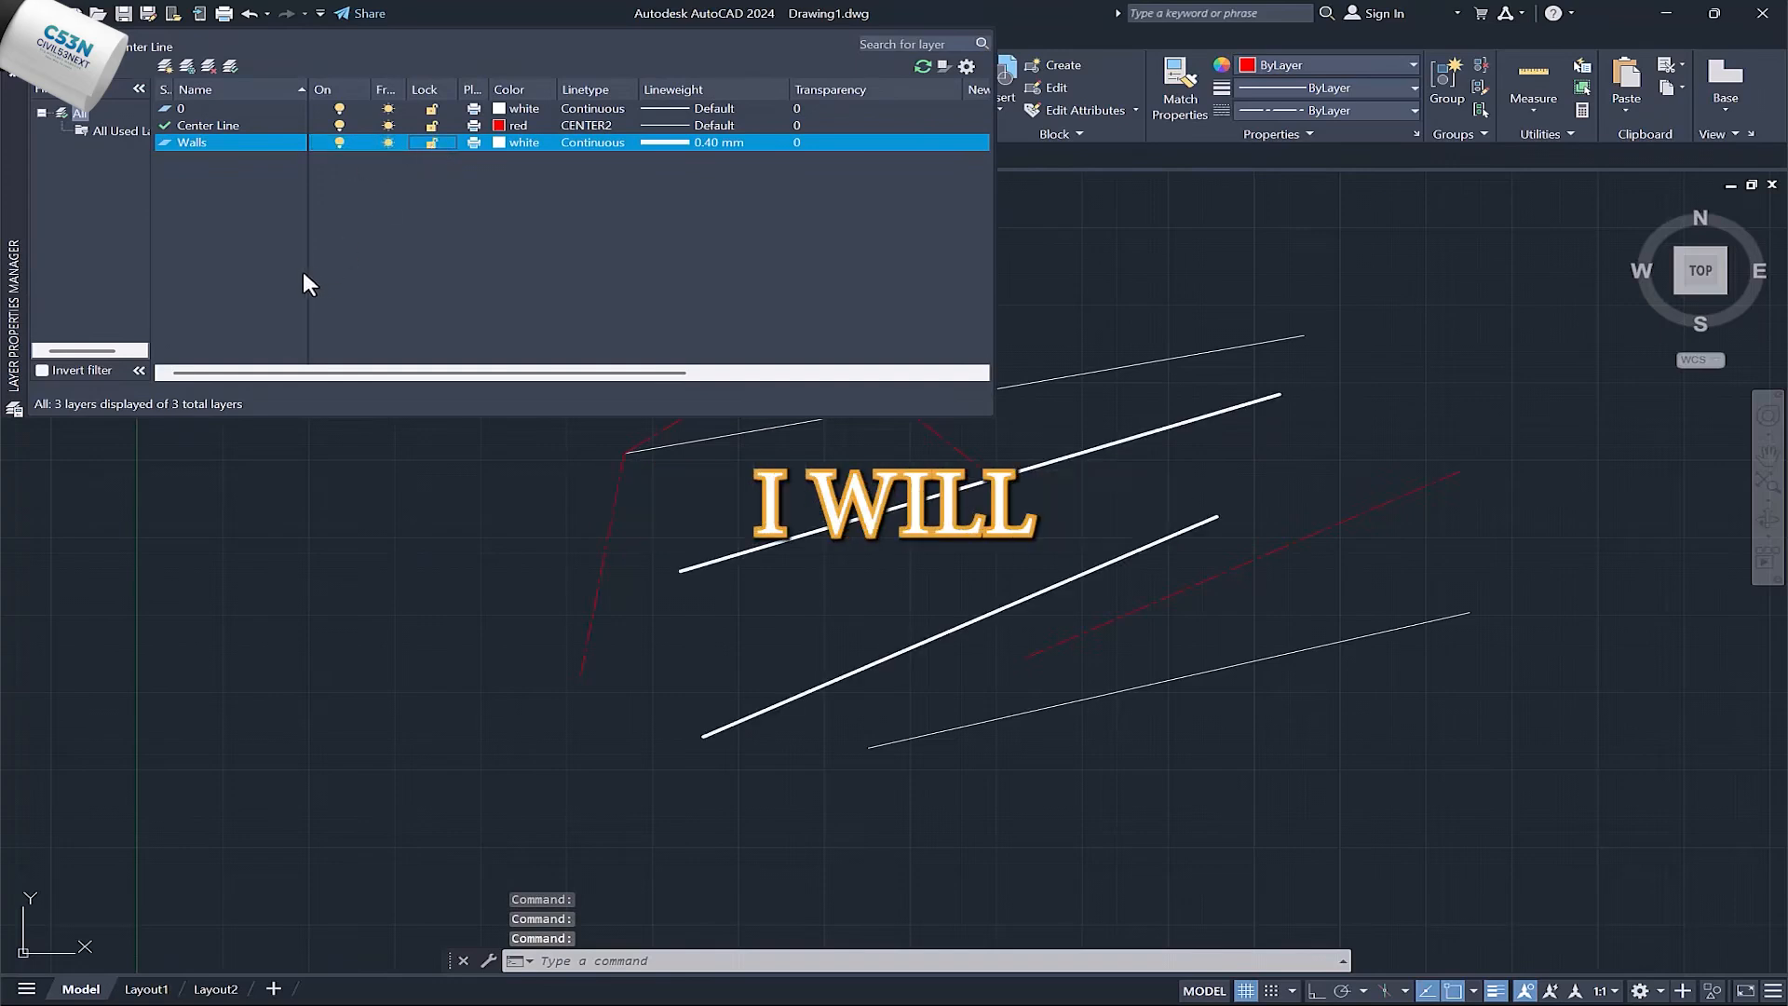